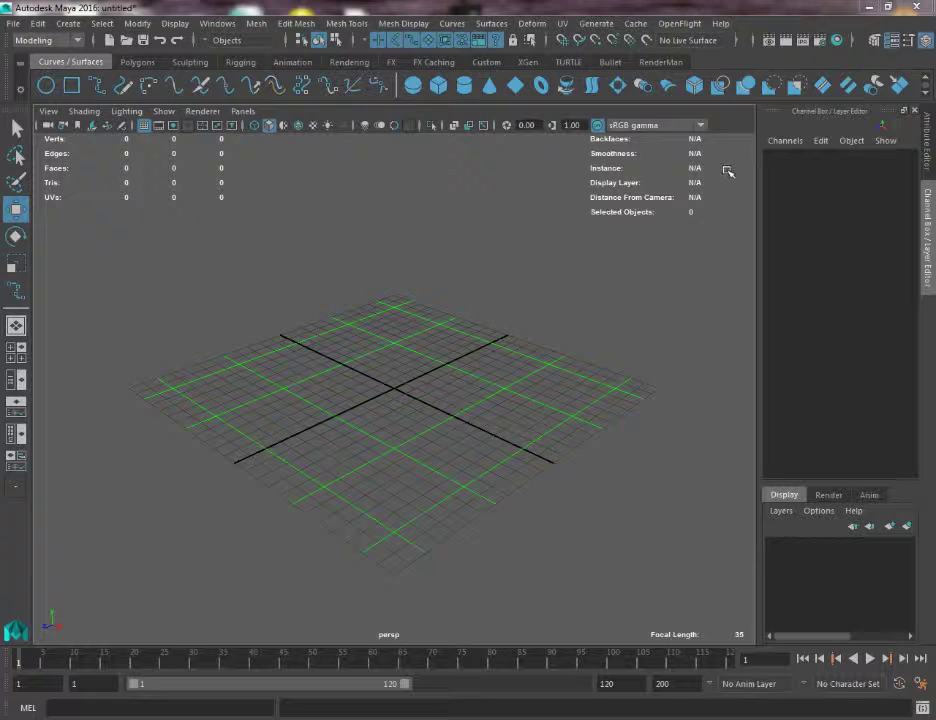
pyautogui.click(132, 62)
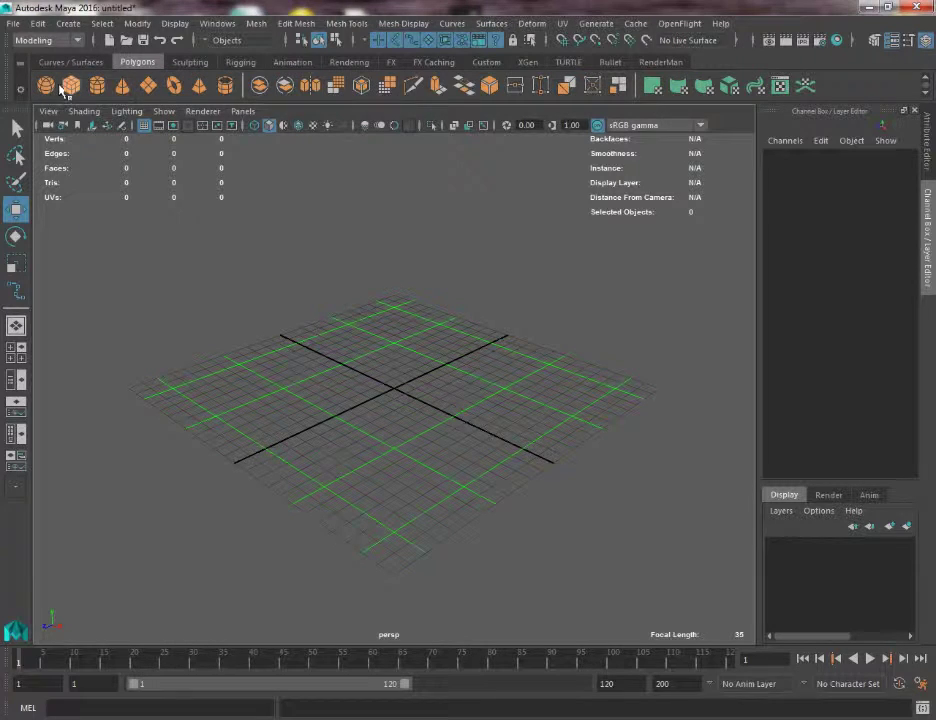
pyautogui.click(52, 62)
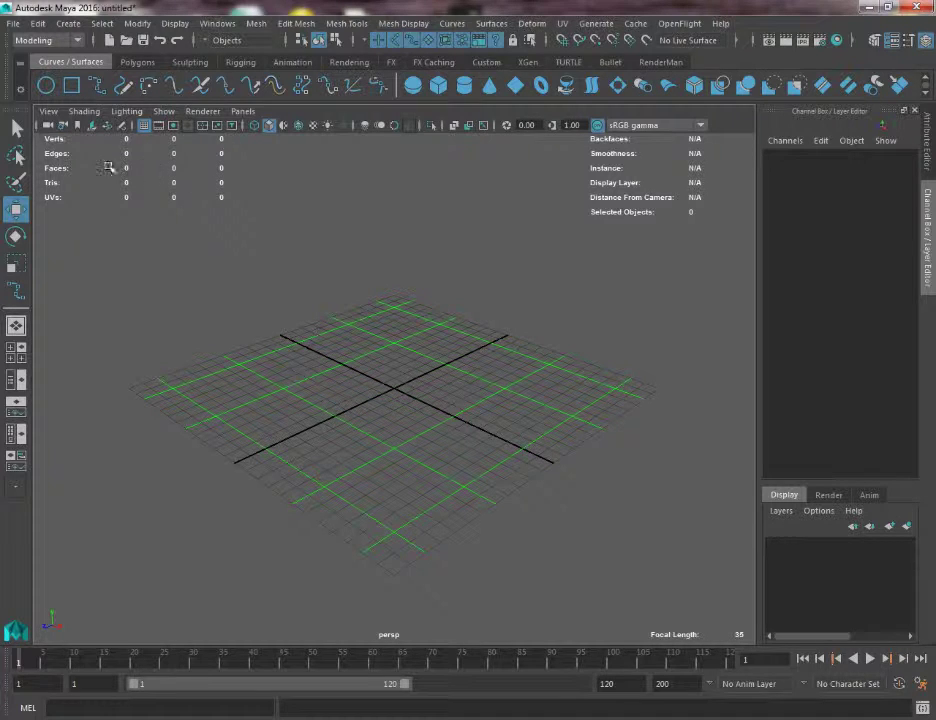
# Step: Draw a wavy CV curve with four humps across the top view using the CV Curve Tool
pyautogui.click(68, 23)
pyautogui.moveTo(107, 134)
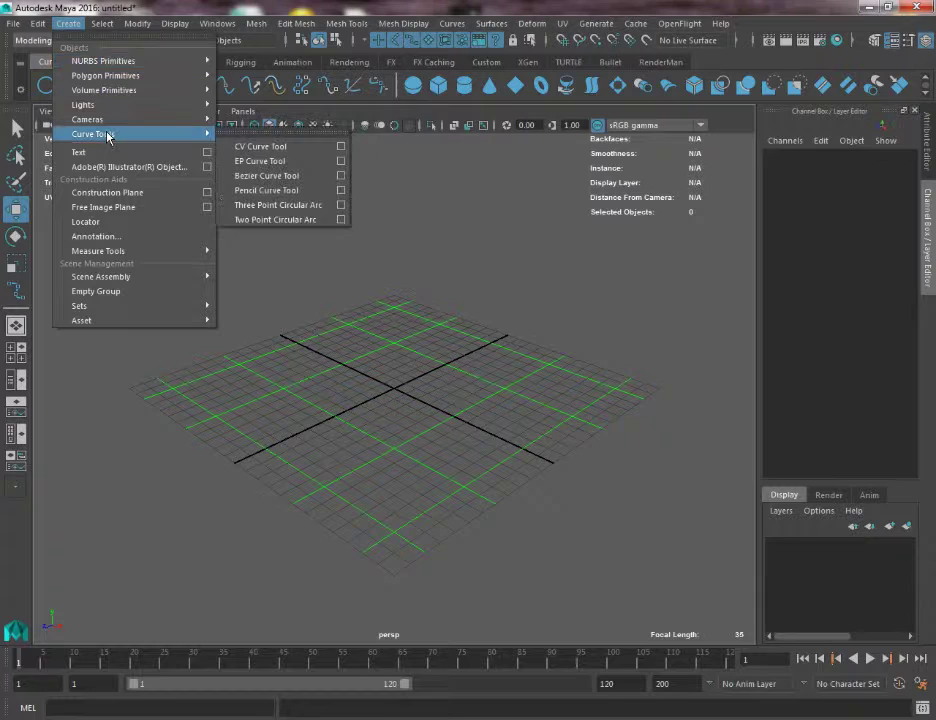
pyautogui.click(270, 146)
pyautogui.press('space')
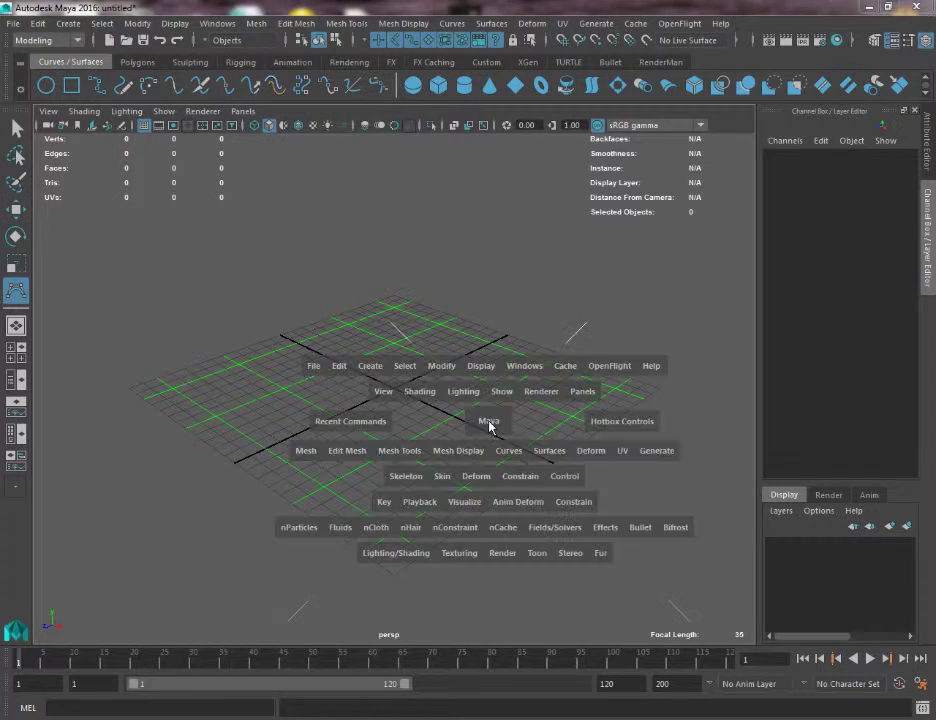
pyautogui.moveTo(490, 422); pyautogui.dragTo(450, 428)
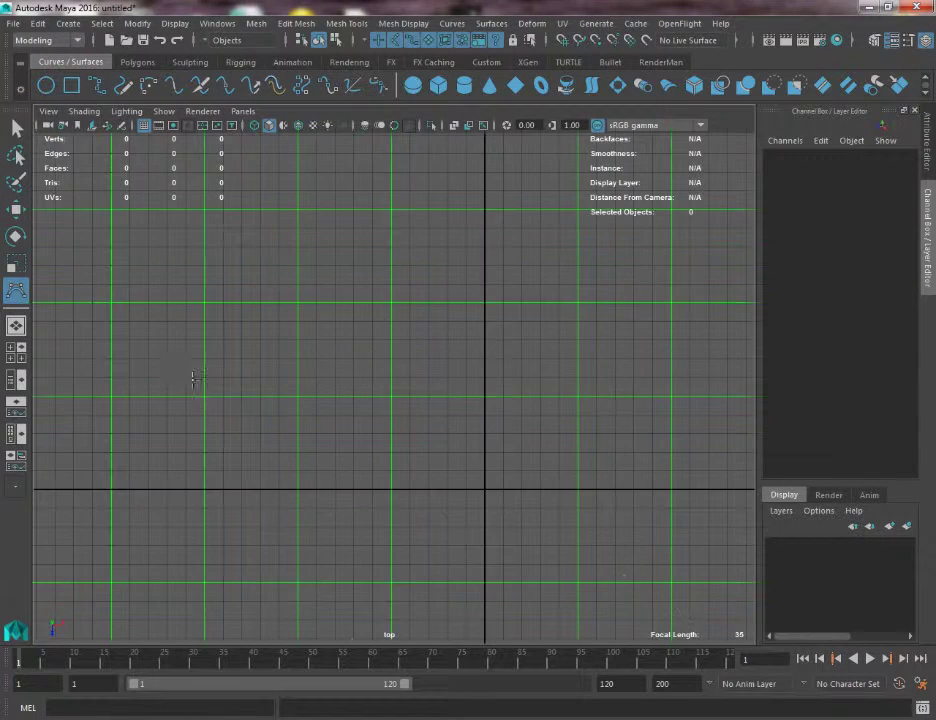
pyautogui.click(108, 395)
pyautogui.click(118, 342)
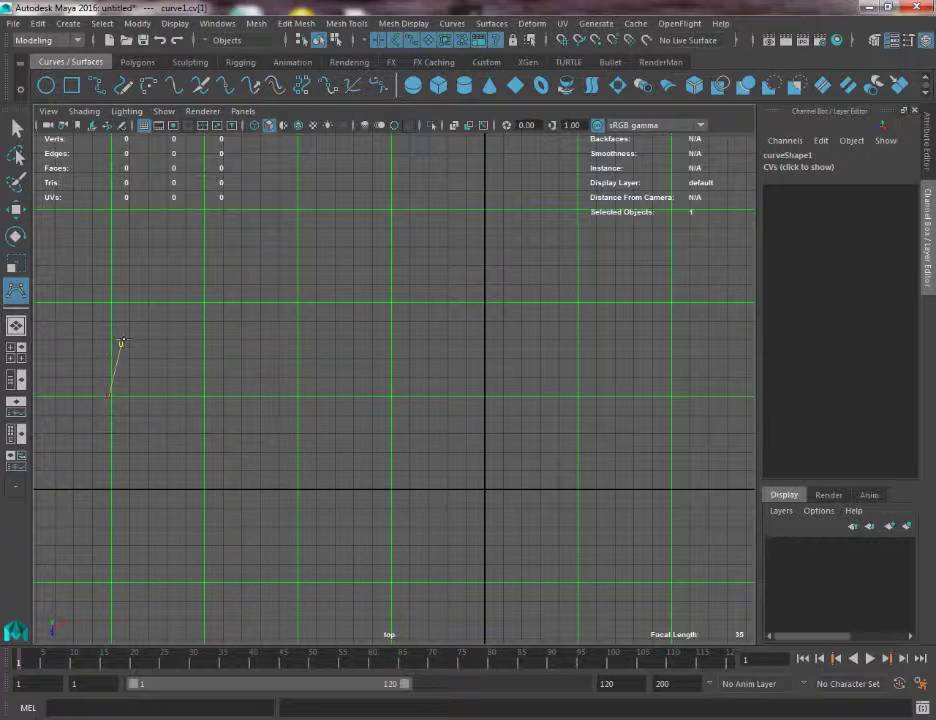
pyautogui.click(147, 328)
pyautogui.click(187, 335)
pyautogui.click(206, 383)
pyautogui.click(228, 401)
pyautogui.click(242, 381)
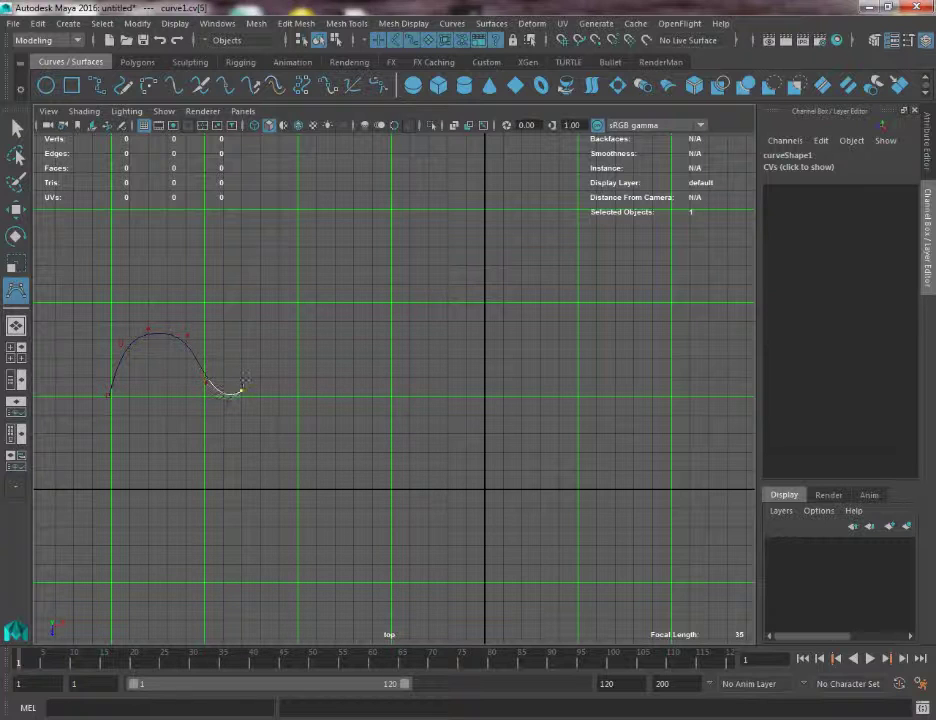
pyautogui.click(250, 357)
pyautogui.click(290, 335)
pyautogui.click(318, 398)
pyautogui.click(334, 413)
pyautogui.click(364, 398)
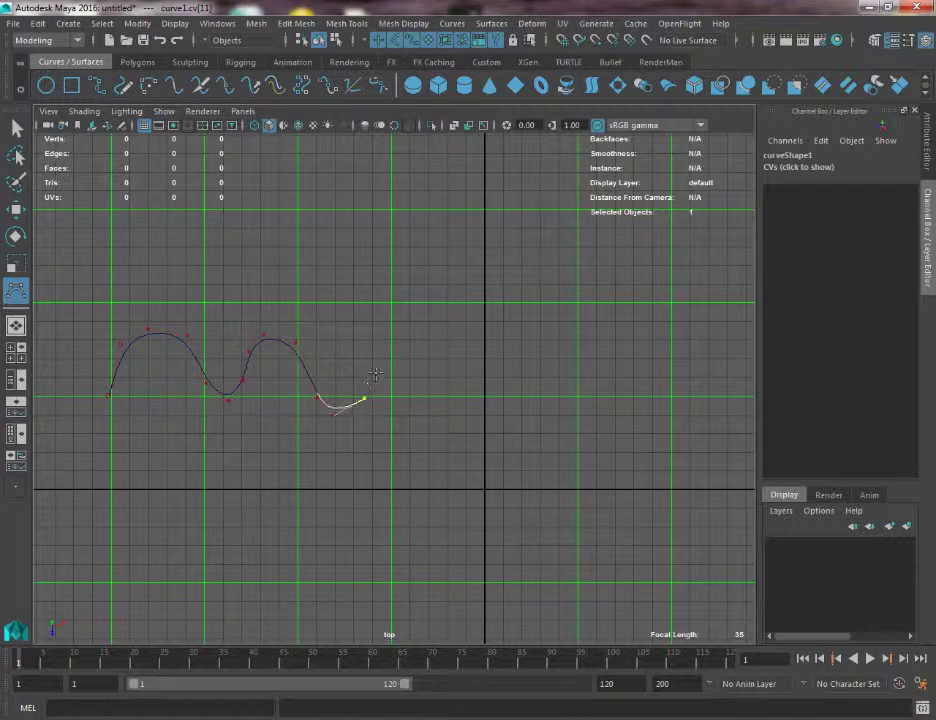
pyautogui.click(386, 355)
pyautogui.click(407, 325)
pyautogui.click(427, 317)
pyautogui.click(453, 356)
pyautogui.click(464, 381)
pyautogui.click(476, 404)
pyautogui.click(493, 419)
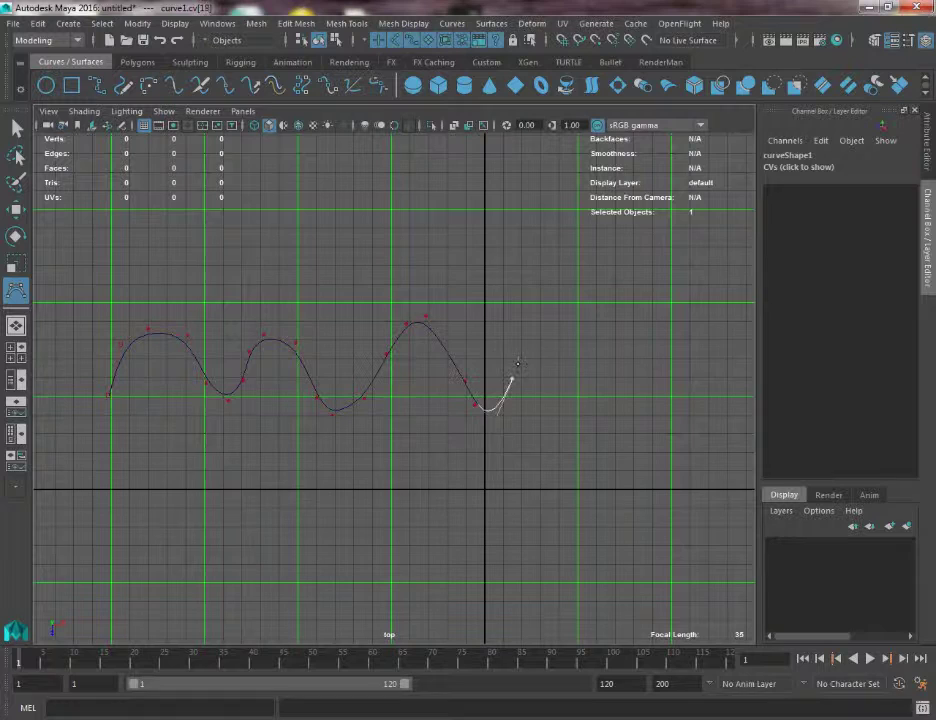
pyautogui.click(513, 377)
pyautogui.click(525, 354)
pyautogui.click(548, 377)
pyautogui.click(559, 398)
pyautogui.click(582, 374)
pyautogui.press('w')
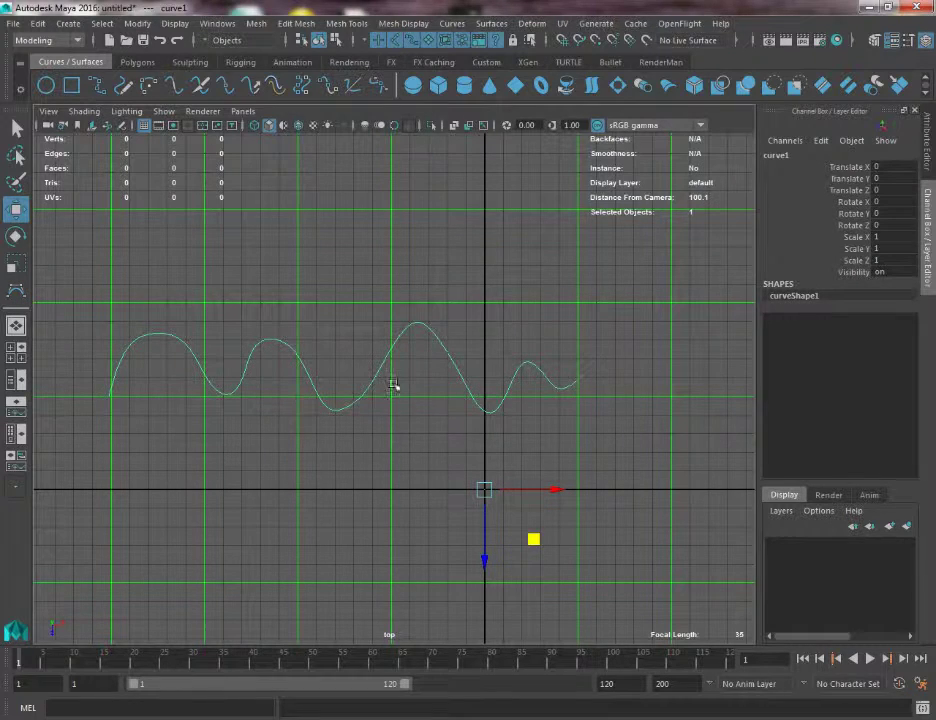
# Step: Move individual control vertices on the curve's first three crests to round them and even out their heights
pyautogui.moveTo(393, 385); pyautogui.dragTo(410, 307, button='right')
pyautogui.moveTo(408, 310); pyautogui.dragTo(440, 342)
pyautogui.press('q')
pyautogui.press('w')
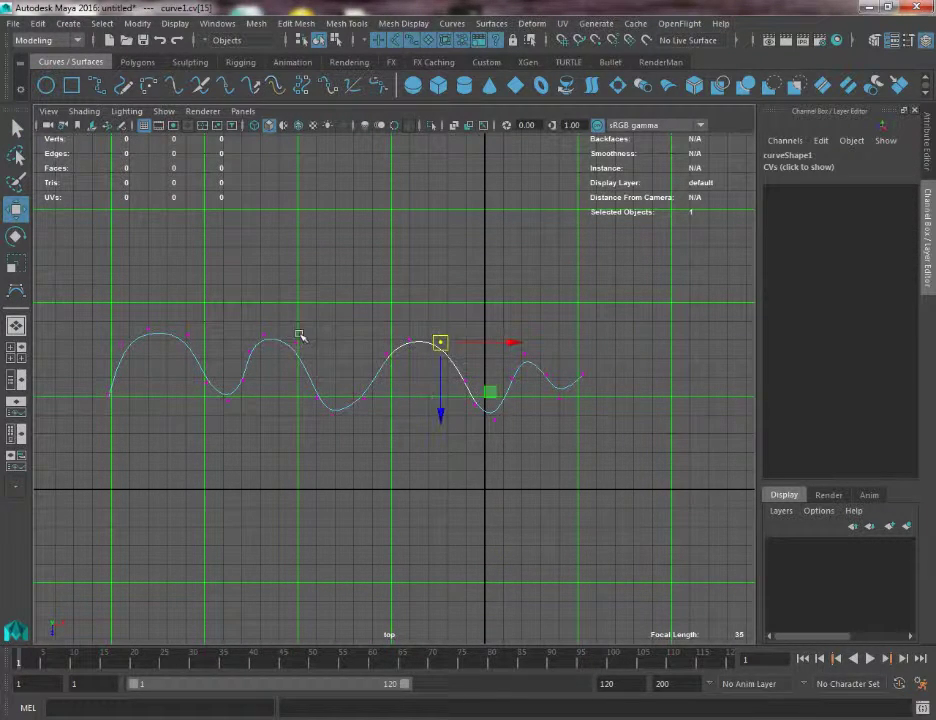
pyautogui.moveTo(272, 320); pyautogui.dragTo(320, 355)
pyautogui.moveTo(247, 308); pyautogui.dragTo(278, 338)
pyautogui.moveTo(181, 322); pyautogui.dragTo(188, 340)
# Step: Reposition control vertices around the curve's second and third troughs and the third crest to smooth the wave
pyautogui.click(363, 397)
pyautogui.moveTo(363, 397); pyautogui.dragTo(377, 391)
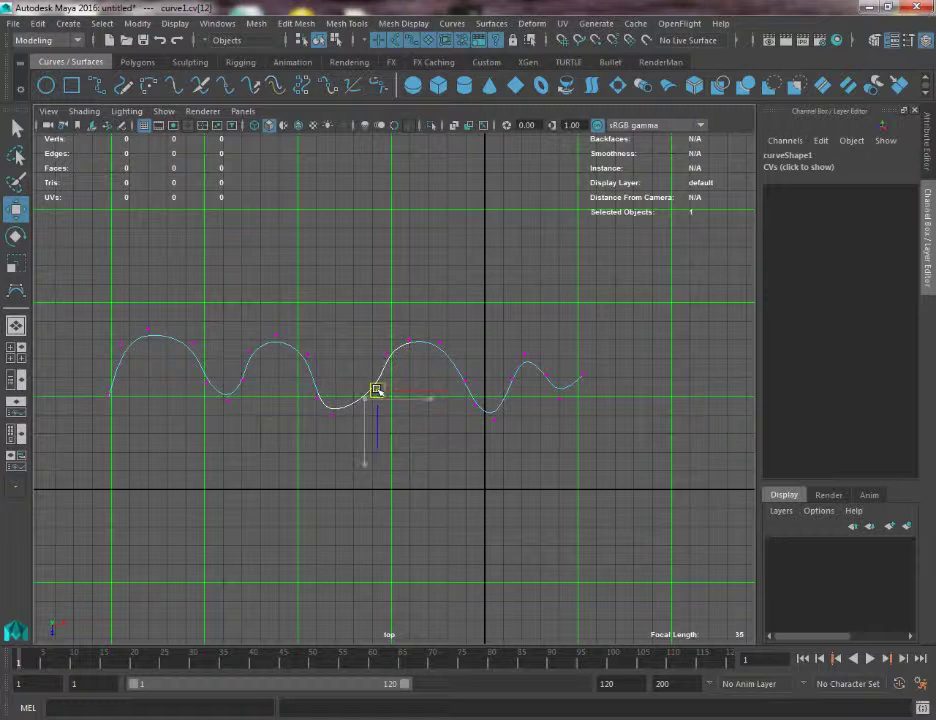
pyautogui.moveTo(303, 411); pyautogui.dragTo(342, 409)
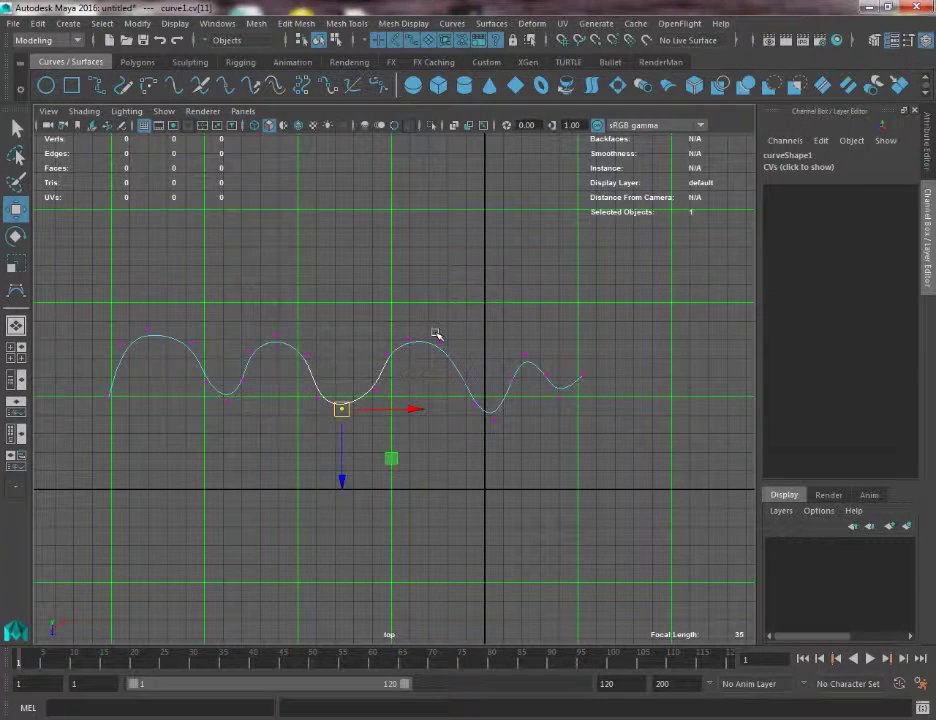
pyautogui.moveTo(434, 331); pyautogui.dragTo(449, 355)
pyautogui.moveTo(484, 411); pyautogui.dragTo(512, 437)
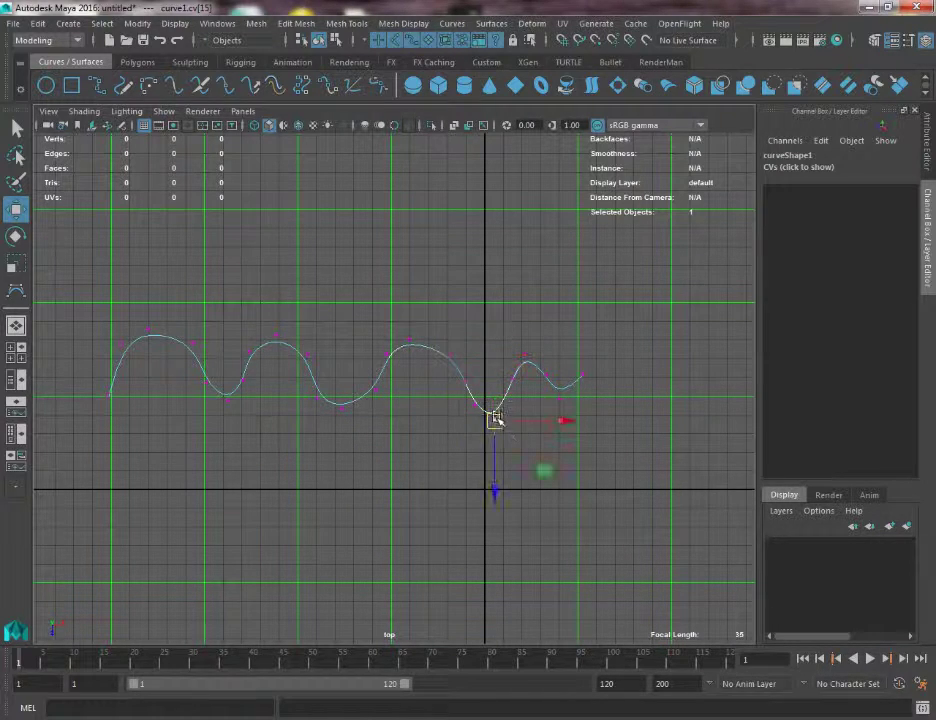
# Step: Pick curve points on the falling side of the first hump and return to object mode
pyautogui.press('q')
pyautogui.moveTo(188, 346); pyautogui.dragTo(213, 305, button='right')
pyautogui.click(193, 354)
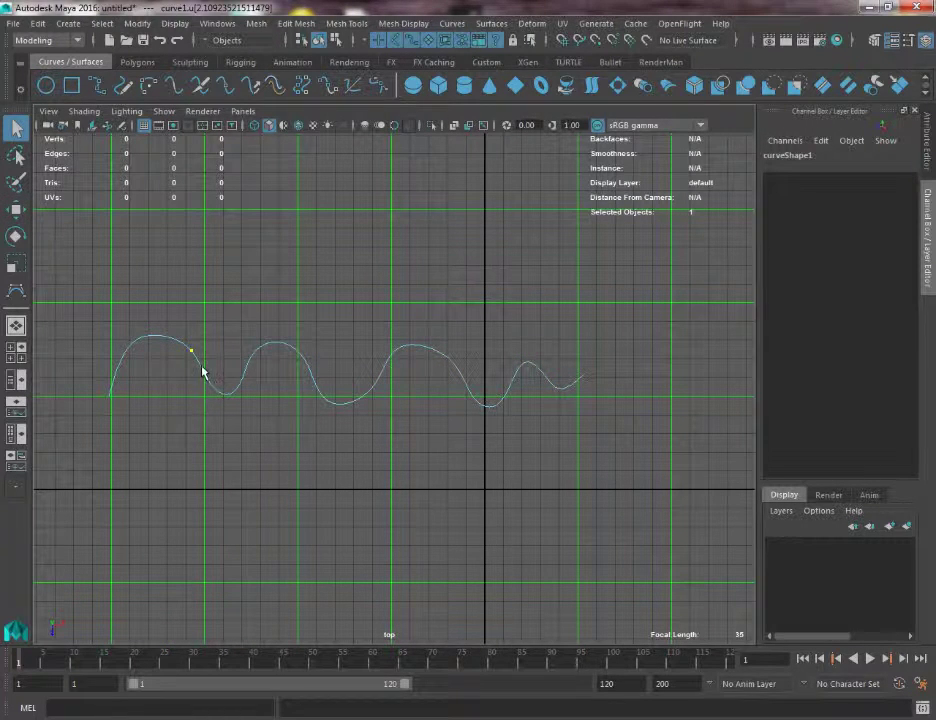
pyautogui.press('w')
pyautogui.click(199, 367)
pyautogui.moveTo(197, 360); pyautogui.dragTo(265, 336, button='right')
# Step: Try to rebuild the selected curve with the surface Rebuild command
pyautogui.moveTo(230, 309); pyautogui.dragTo(386, 440)
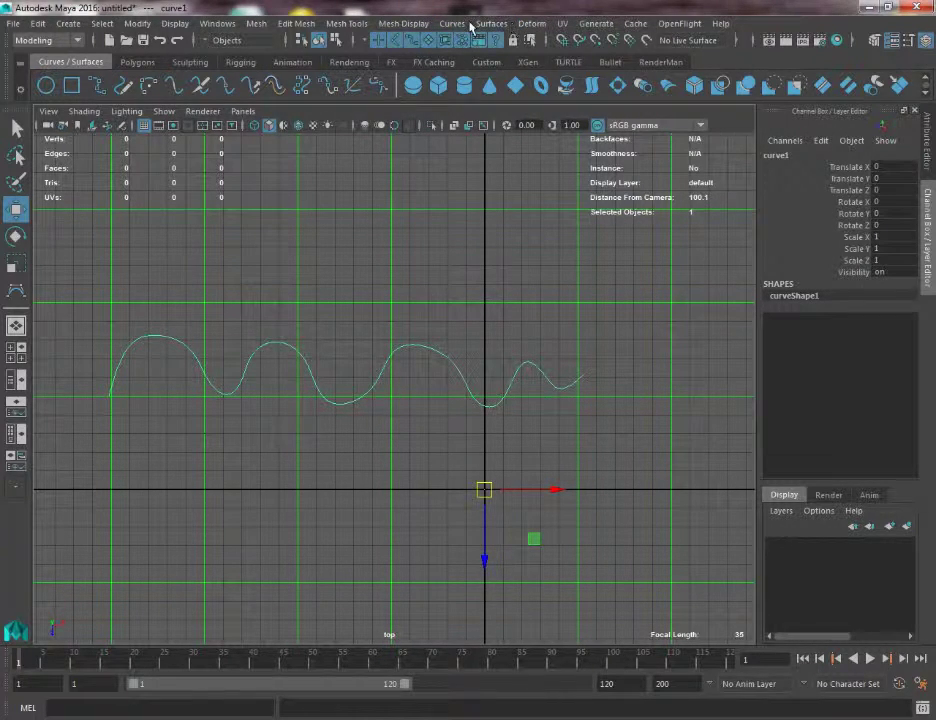
pyautogui.click(490, 23)
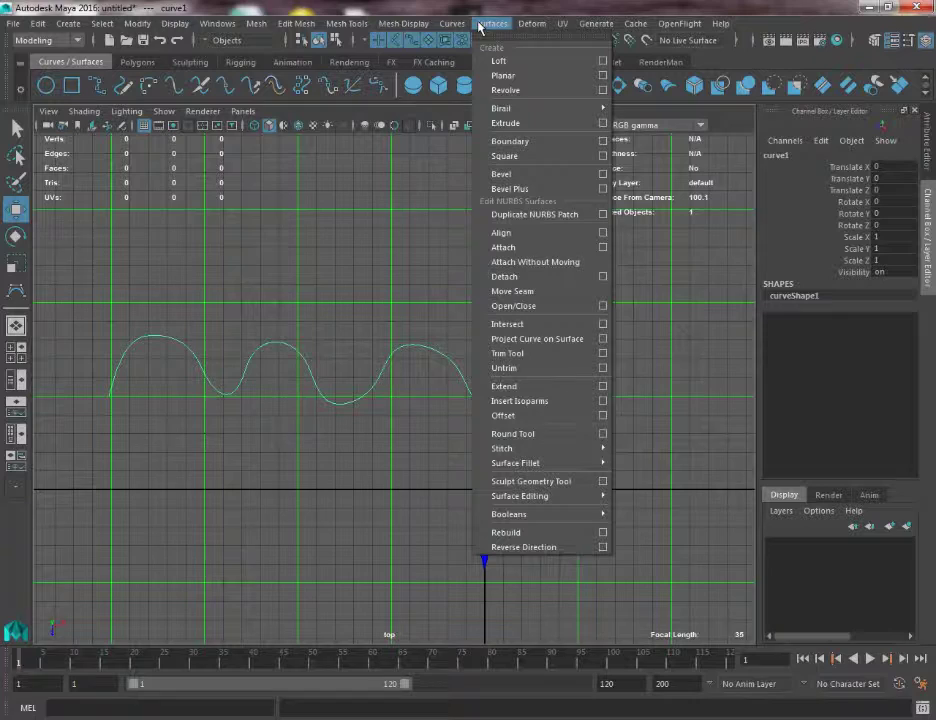
pyautogui.click(602, 534)
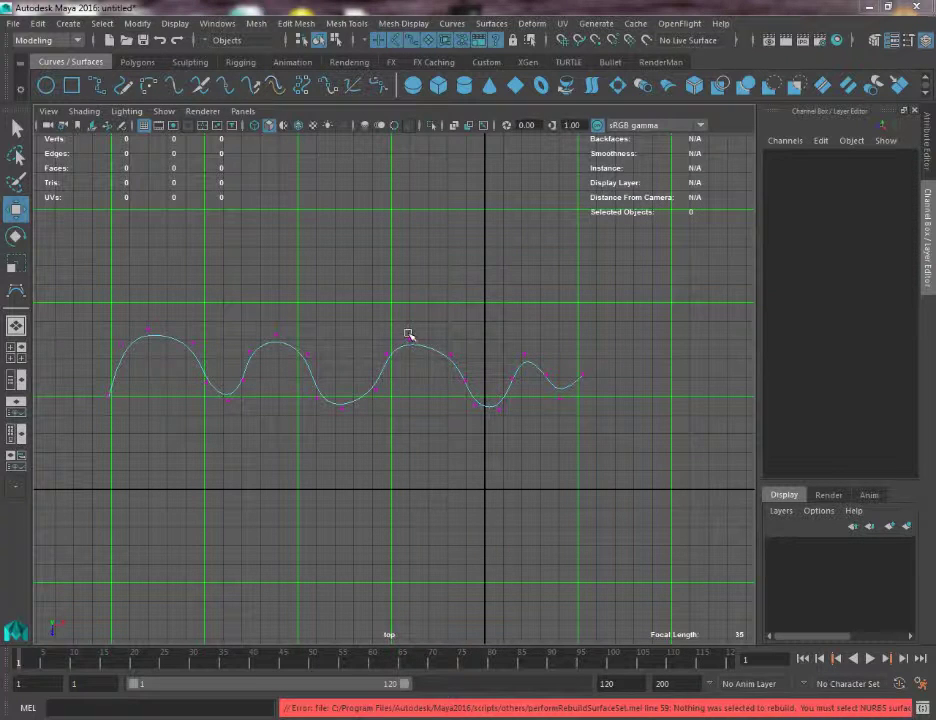
pyautogui.click(491, 23)
pyautogui.moveTo(457, 28)
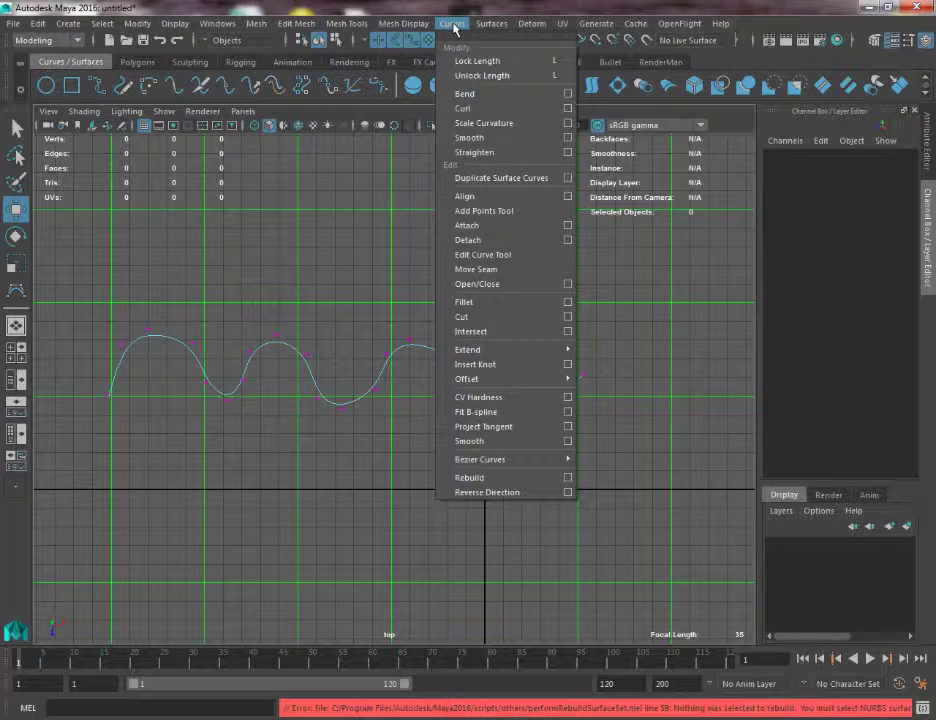
# Step: Rebuild the curve as Uniform, 3 Cubic, with parameter range 0 to 1 and ends kept, and show its control vertices
pyautogui.moveTo(241, 331); pyautogui.dragTo(311, 275, button='right')
pyautogui.moveTo(246, 255); pyautogui.dragTo(416, 457)
pyautogui.click(452, 23)
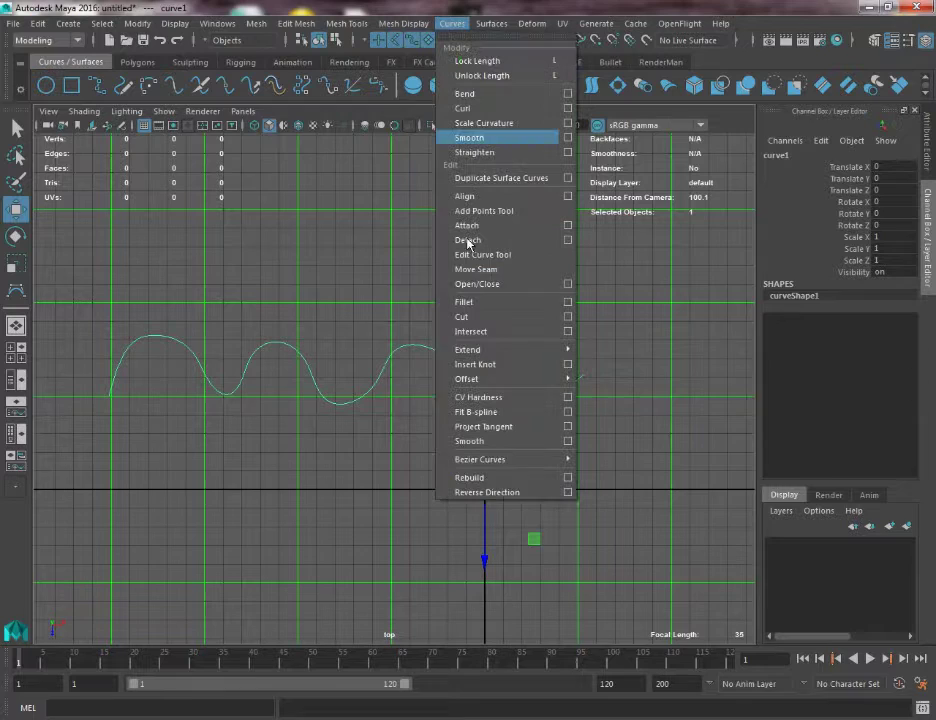
pyautogui.click(567, 482)
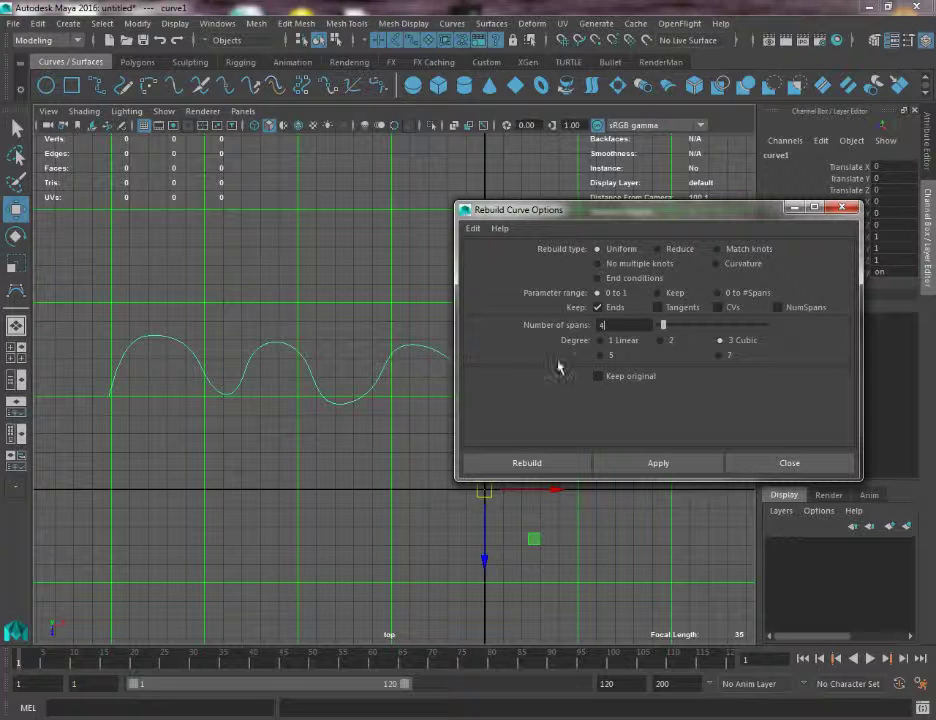
pyautogui.click(652, 463)
pyautogui.click(758, 470)
pyautogui.moveTo(397, 348); pyautogui.dragTo(318, 355, button='right')
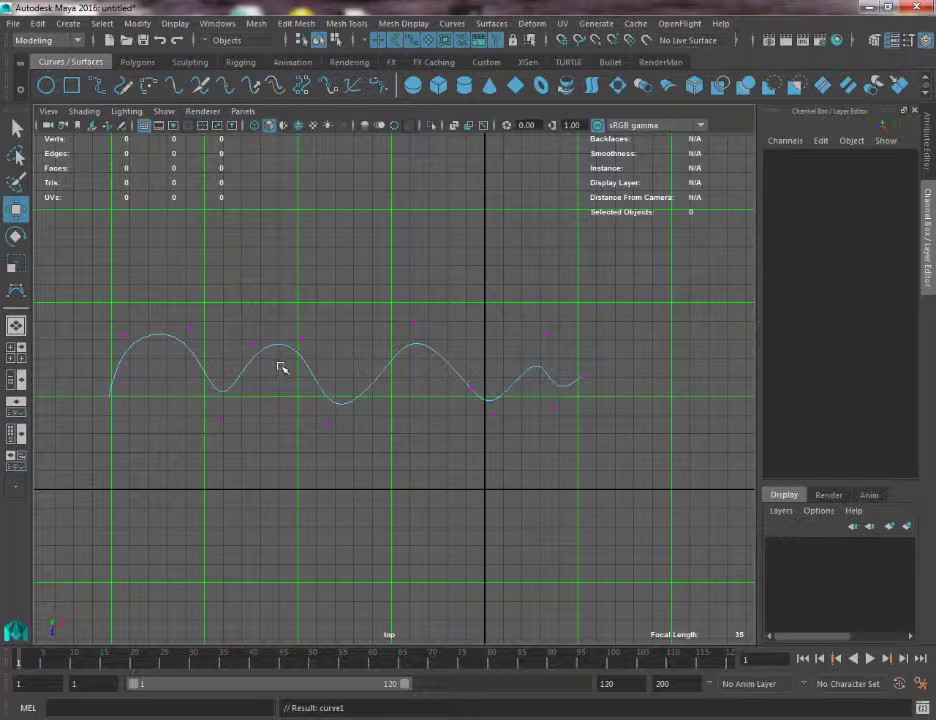
# Step: Duplicate the rebuilt curve and raise the copy about 25.3 units along Y in the perspective view
pyautogui.moveTo(372, 371); pyautogui.dragTo(384, 372, button='right')
pyautogui.click(385, 371)
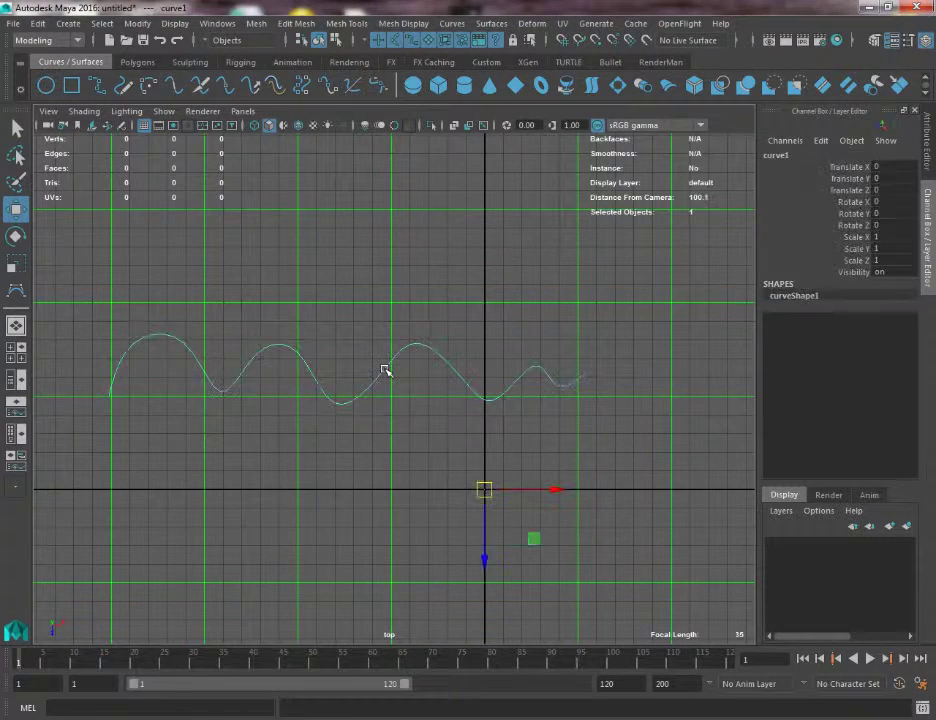
pyautogui.press('space')
pyautogui.moveTo(386, 371)
pyautogui.mouseDown()
pyautogui.moveTo(385, 329)
pyautogui.moveTo(391, 382)
pyautogui.moveTo(359, 372)
pyautogui.moveTo(375, 376)
pyautogui.mouseUp()
pyautogui.hotkey('ctrl', 'd')
pyautogui.keyDown('alt'); pyautogui.moveTo(386, 388); pyautogui.dragTo(376, 463, button='middle'); pyautogui.keyUp('alt')
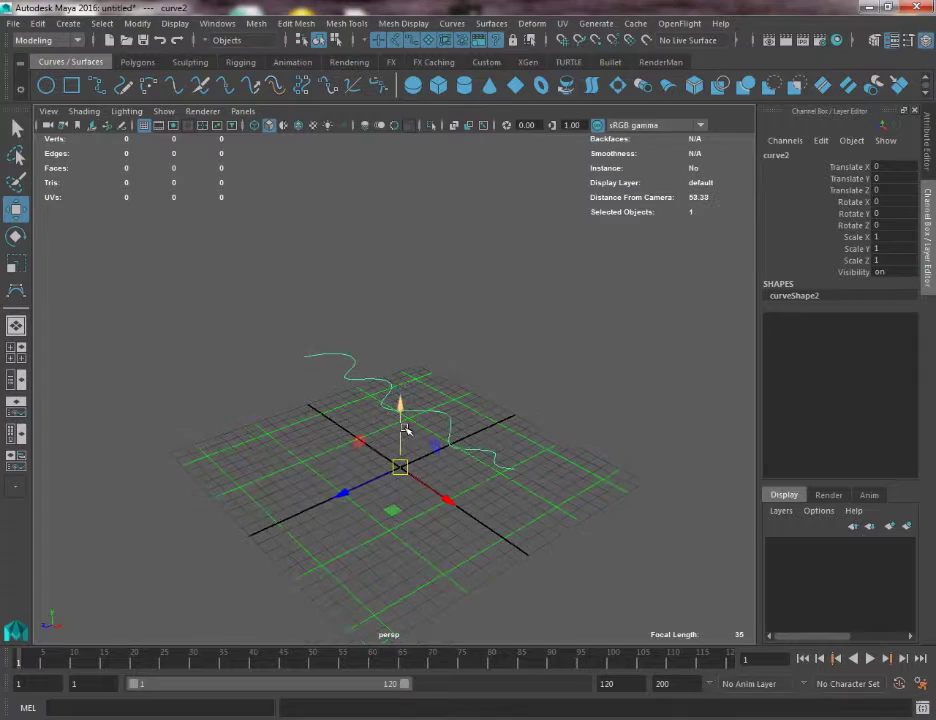
pyautogui.moveTo(400, 422); pyautogui.dragTo(403, 110)
# Step: Loft a surface between the raised copy and the original curve
pyautogui.keyDown('alt'); pyautogui.moveTo(430, 340); pyautogui.dragTo(384, 476); pyautogui.keyUp('alt')
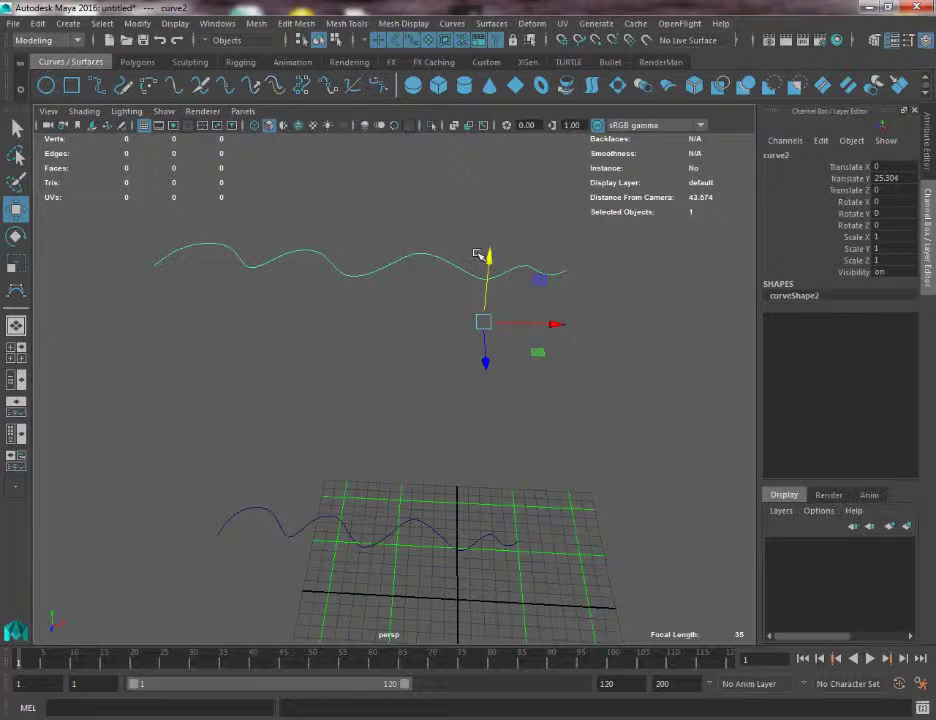
pyautogui.keyDown('shift'); pyautogui.click(409, 522); pyautogui.keyUp('shift')
pyautogui.keyDown('alt'); pyautogui.moveTo(493, 486); pyautogui.dragTo(403, 255); pyautogui.keyUp('alt')
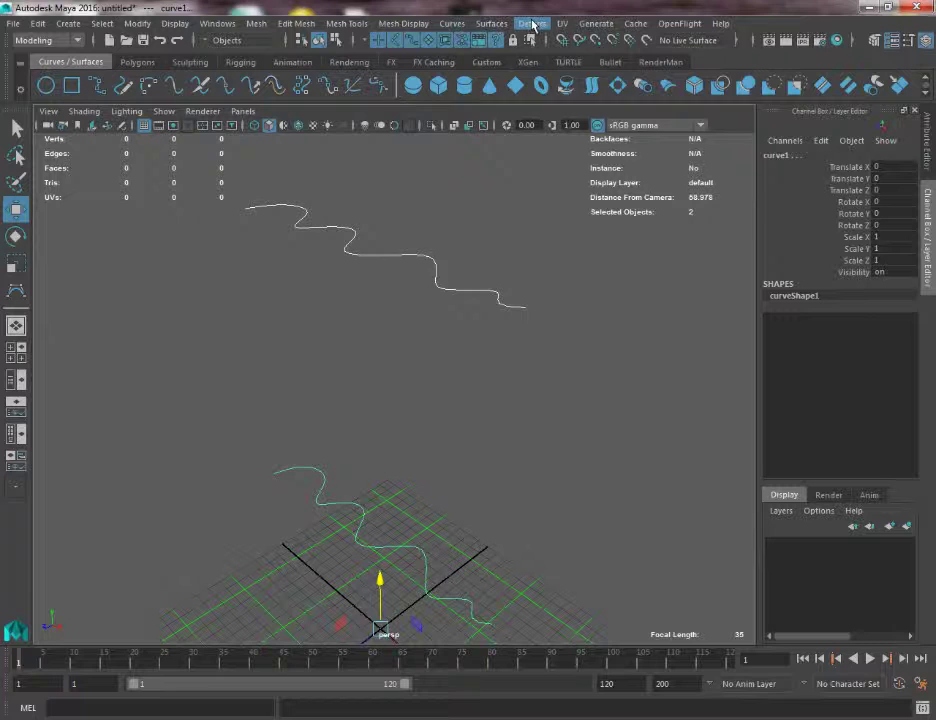
pyautogui.click(491, 27)
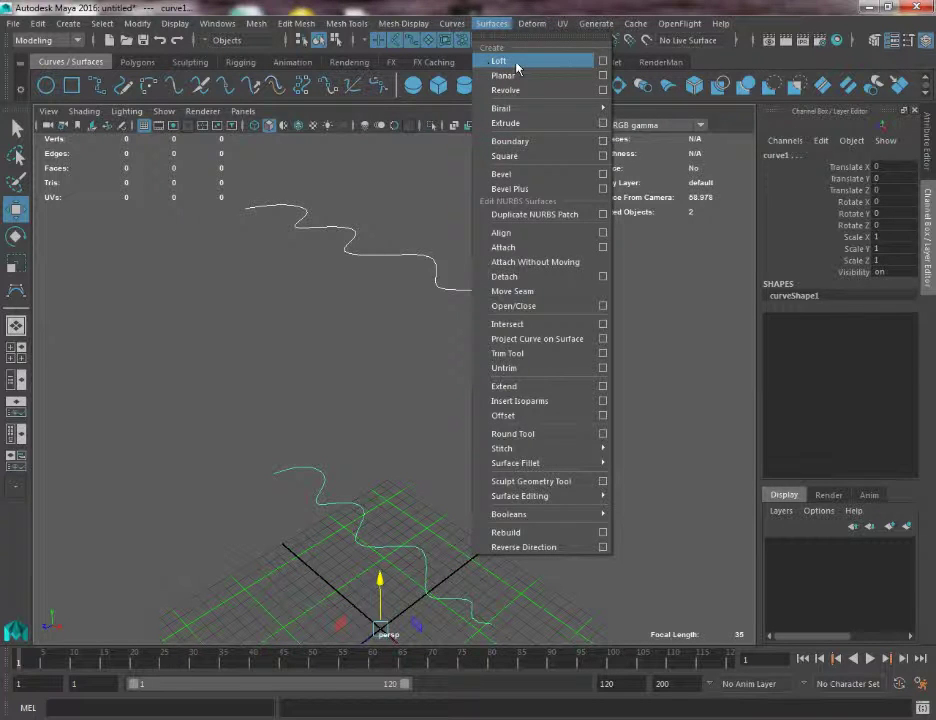
pyautogui.click(500, 62)
pyautogui.keyDown('alt'); pyautogui.moveTo(522, 359); pyautogui.dragTo(184, 513); pyautogui.keyUp('alt')
pyautogui.keyDown('alt'); pyautogui.moveTo(426, 416); pyautogui.dragTo(452, 400); pyautogui.keyUp('alt')
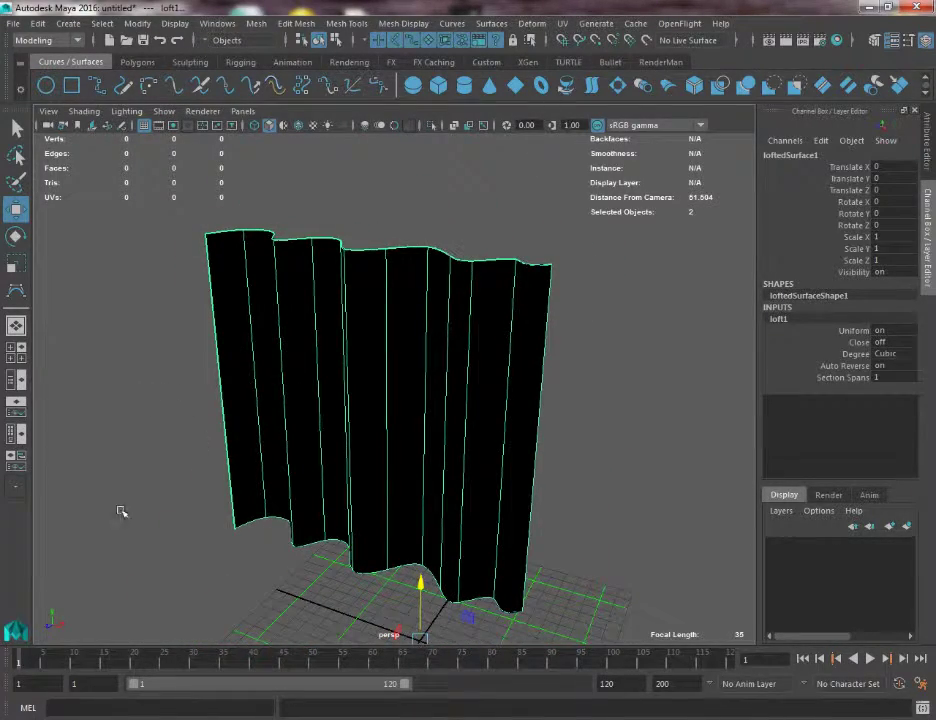
# Step: Reverse the lofted surface's direction and select the surface
pyautogui.click(491, 23)
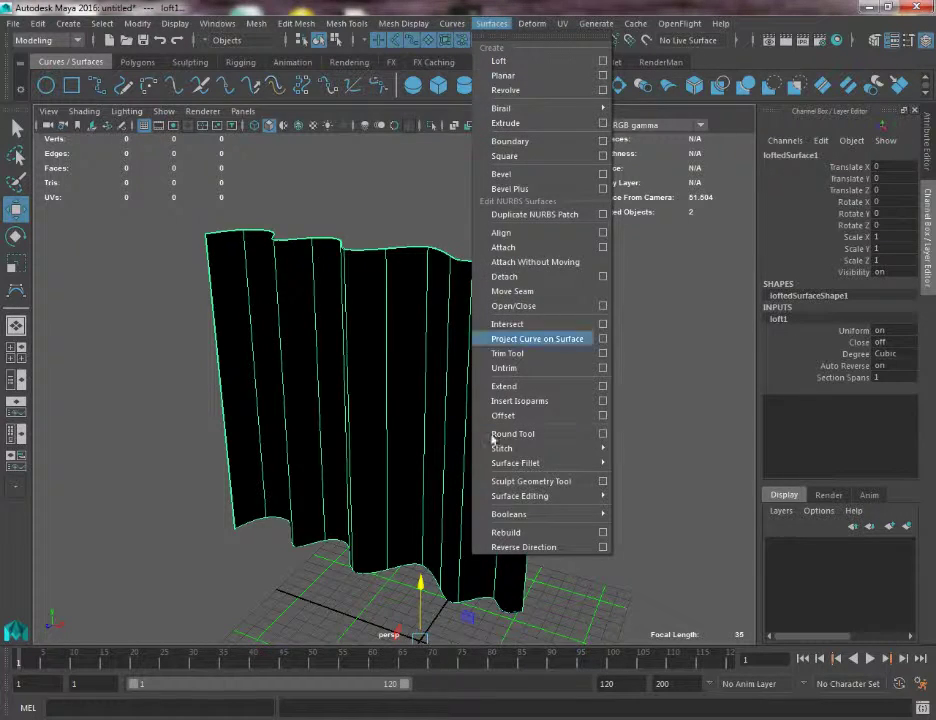
pyautogui.click(520, 547)
pyautogui.click(557, 487)
pyautogui.click(266, 292)
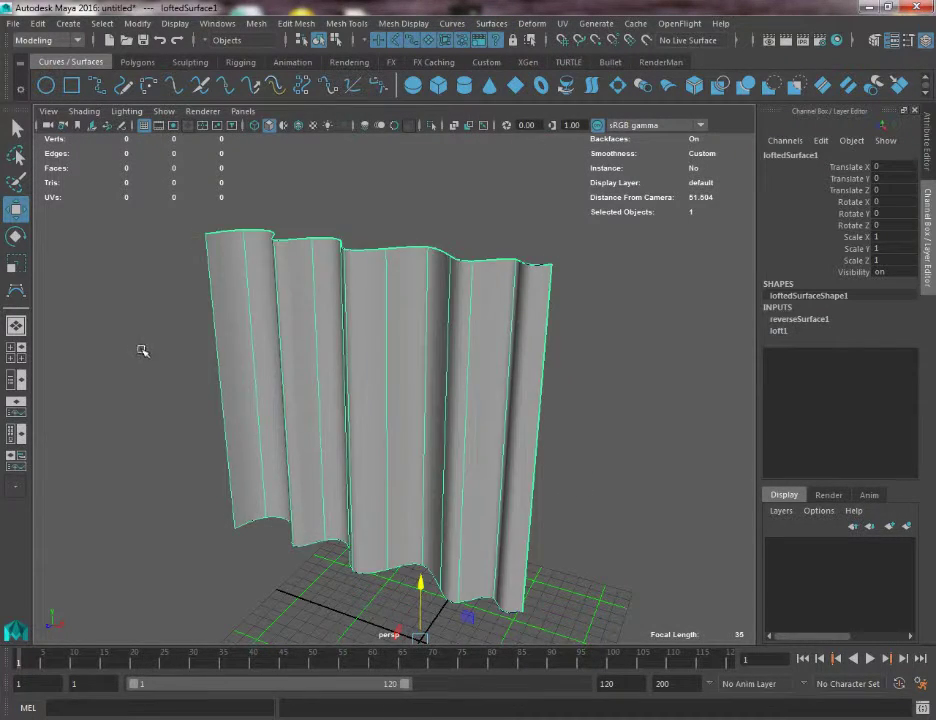
# Step: Select all control vertices of the lofted surface's upper curve and scale them along X
pyautogui.moveTo(142, 351)
pyautogui.keyDown('alt'); pyautogui.mouseDown()
pyautogui.moveTo(299, 184)
pyautogui.moveTo(230, 226)
pyautogui.moveTo(148, 217)
pyautogui.moveTo(94, 230)
pyautogui.moveTo(144, 324)
pyautogui.moveTo(175, 288)
pyautogui.moveTo(277, 413)
pyautogui.moveTo(361, 401)
pyautogui.moveTo(311, 326)
pyautogui.mouseUp(); pyautogui.keyUp('alt')
pyautogui.click(247, 223)
pyautogui.click(320, 250)
pyautogui.click(319, 250)
pyautogui.press('q')
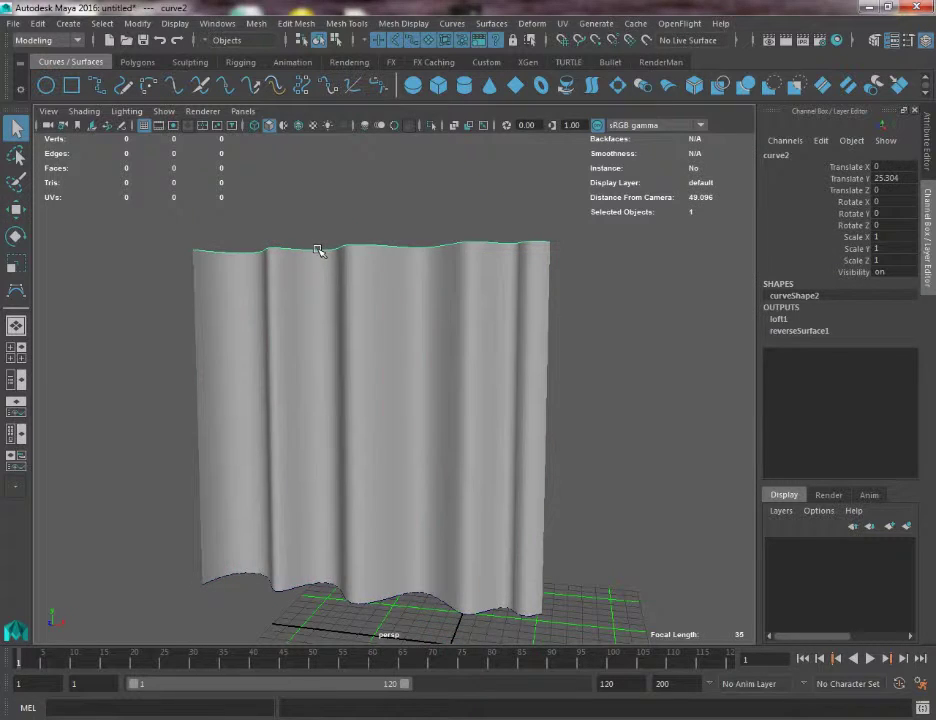
pyautogui.moveTo(319, 251); pyautogui.dragTo(190, 209, button='right')
pyautogui.moveTo(152, 181); pyautogui.dragTo(672, 271)
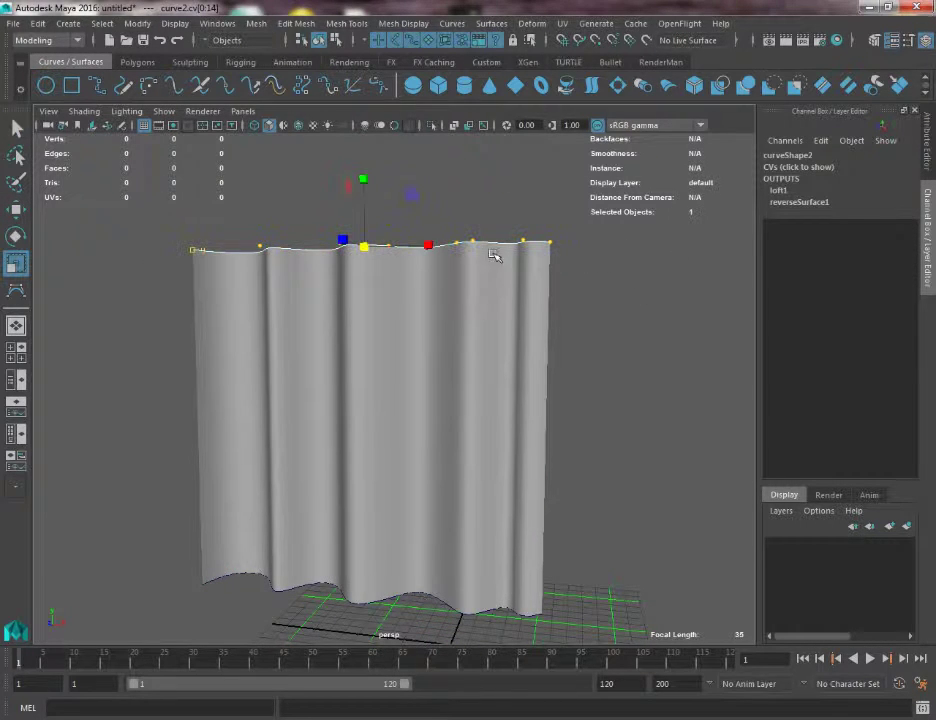
pyautogui.moveTo(424, 245); pyautogui.dragTo(386, 310, button='middle')
# Step: Pinch the middle fold by scaling its three control vertices on the upper curve closer together
pyautogui.keyDown('alt'); pyautogui.moveTo(386, 310); pyautogui.dragTo(391, 376); pyautogui.keyUp('alt')
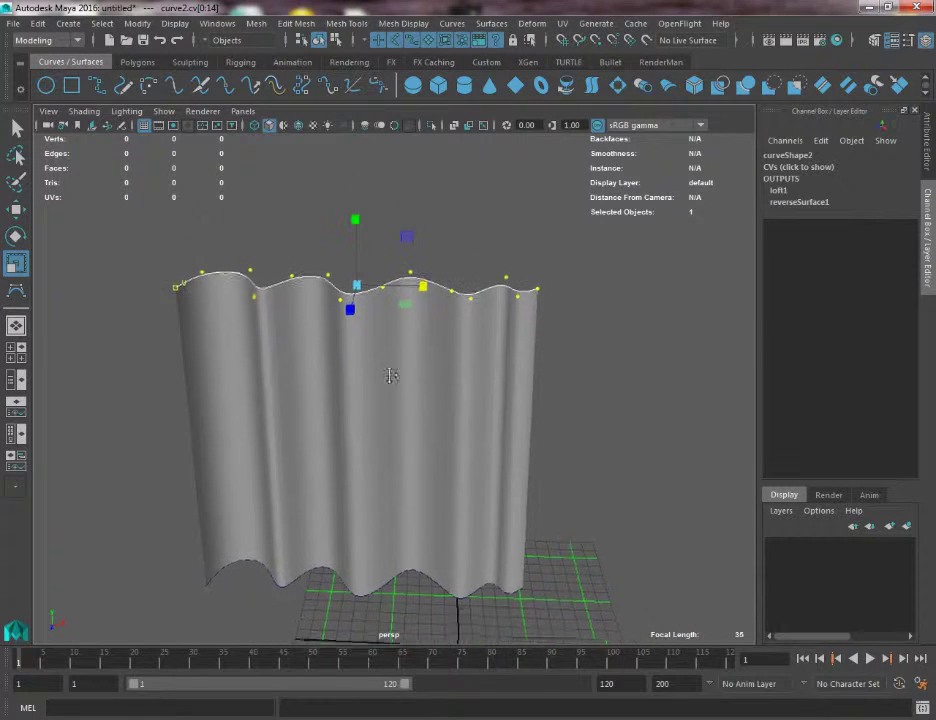
pyautogui.keyDown('alt'); pyautogui.moveTo(391, 376); pyautogui.dragTo(389, 335, button='right'); pyautogui.keyUp('alt')
pyautogui.press('w')
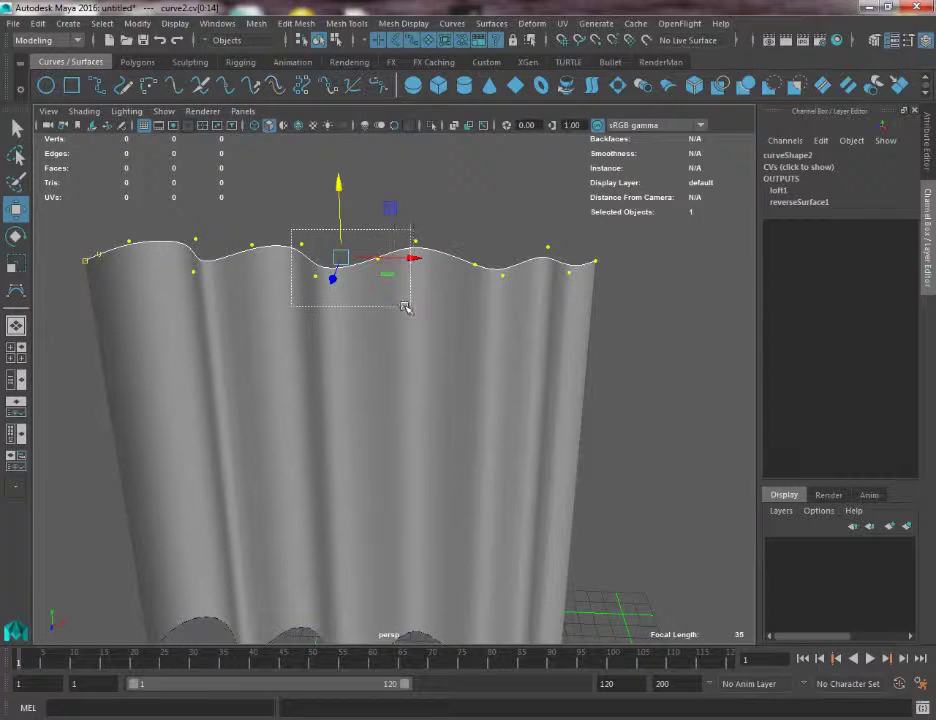
pyautogui.moveTo(405, 307); pyautogui.dragTo(390, 305)
pyautogui.press('r')
pyautogui.moveTo(401, 261); pyautogui.dragTo(367, 258)
pyautogui.moveTo(384, 212); pyautogui.dragTo(359, 225)
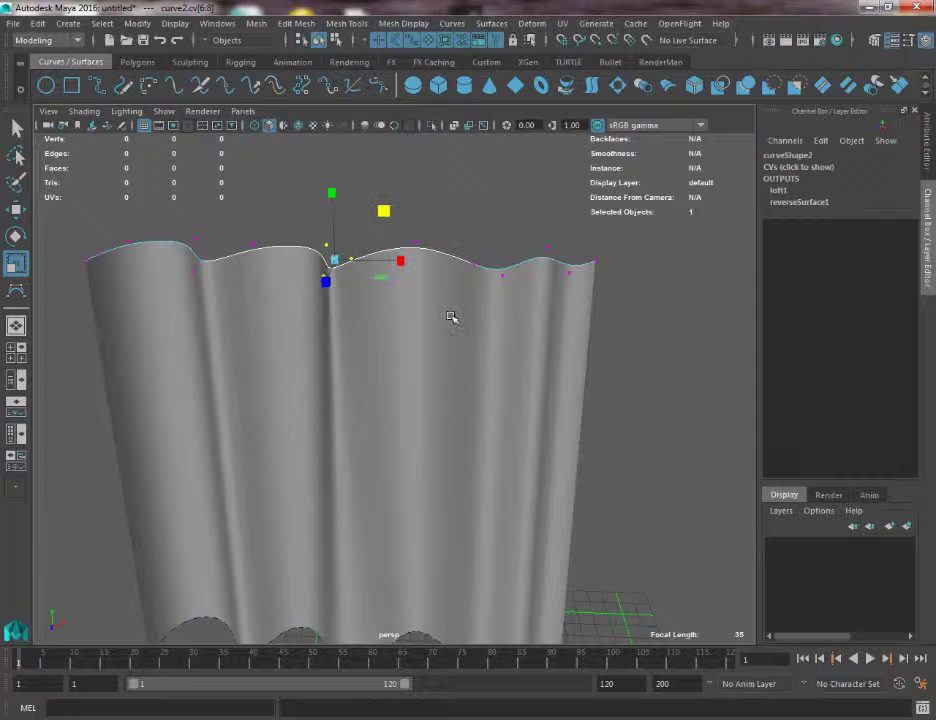
# Step: Reposition the upper curve's control vertices at the crests of the third fold and the last fold
pyautogui.keyDown('alt'); pyautogui.moveTo(433, 292); pyautogui.dragTo(413, 313); pyautogui.keyUp('alt')
pyautogui.moveTo(395, 248); pyautogui.dragTo(451, 366)
pyautogui.press('w')
pyautogui.moveTo(451, 366); pyautogui.dragTo(490, 376, button='middle')
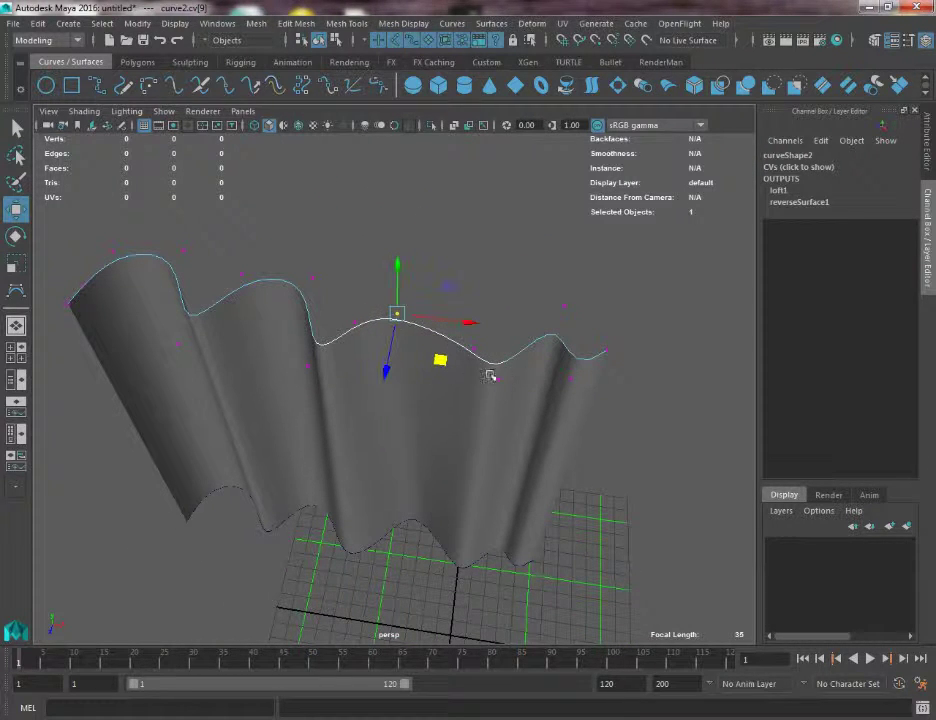
pyautogui.click(565, 304)
pyautogui.moveTo(611, 392); pyautogui.dragTo(606, 397)
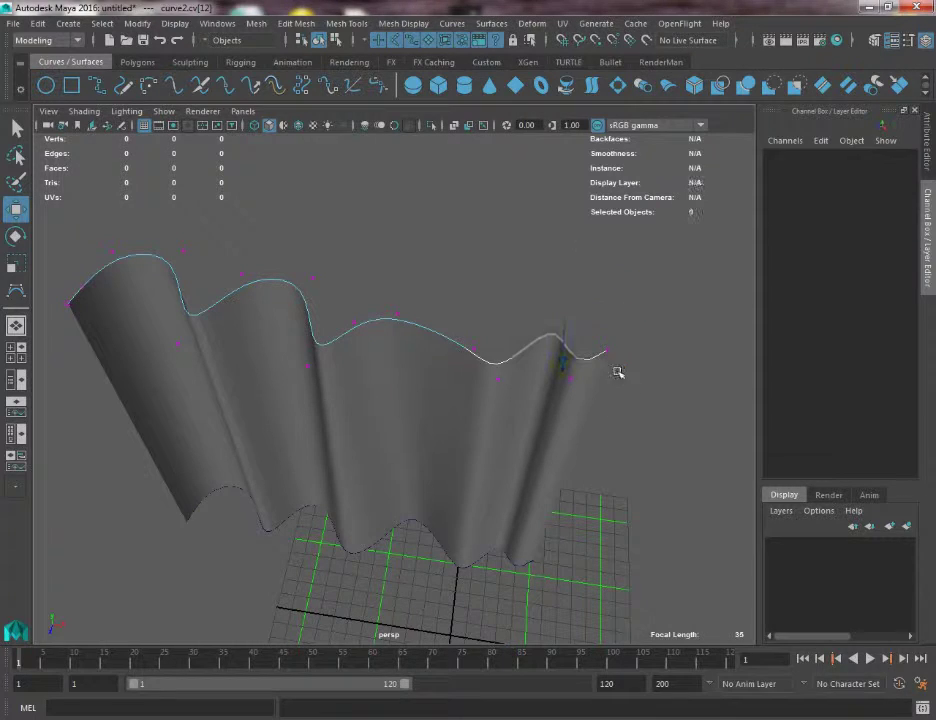
pyautogui.hotkey('ctrl', 'z')
pyautogui.moveTo(619, 354); pyautogui.dragTo(603, 384)
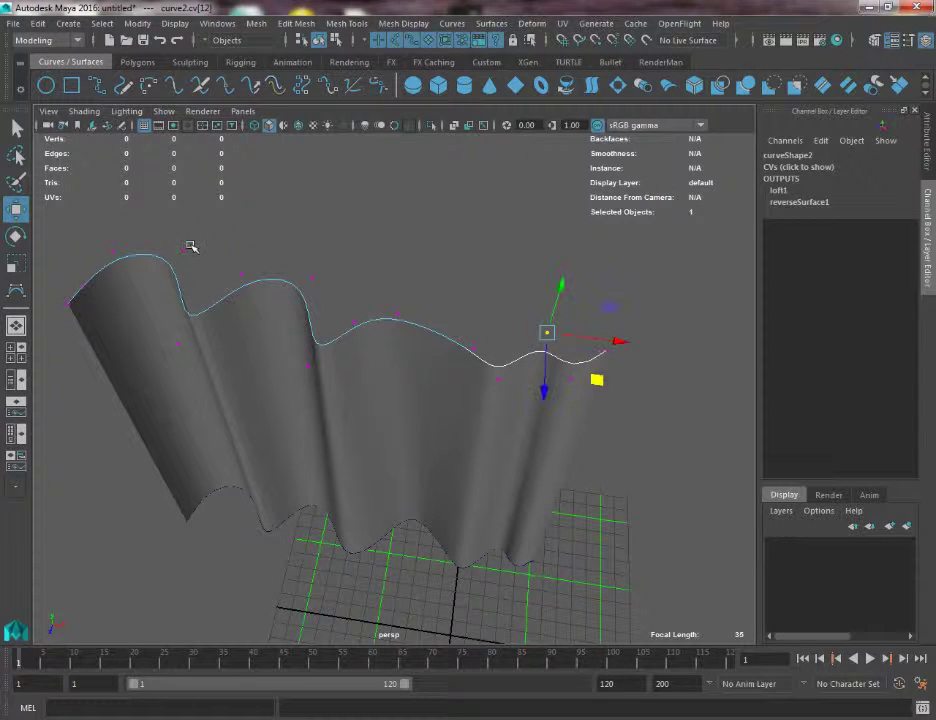
# Step: Move the upper curve's control vertex in the first valley, and pull the first crest's outer control vertex inward
pyautogui.moveTo(210, 380); pyautogui.dragTo(212, 382)
pyautogui.moveTo(217, 378); pyautogui.dragTo(232, 352, button='middle')
pyautogui.keyDown('alt'); pyautogui.moveTo(367, 389); pyautogui.dragTo(383, 215); pyautogui.keyUp('alt')
pyautogui.moveTo(491, 334)
pyautogui.keyDown('alt'); pyautogui.mouseDown()
pyautogui.moveTo(543, 334)
pyautogui.moveTo(267, 363)
pyautogui.moveTo(437, 464)
pyautogui.moveTo(465, 456)
pyautogui.moveTo(462, 496)
pyautogui.mouseUp(); pyautogui.keyUp('alt')
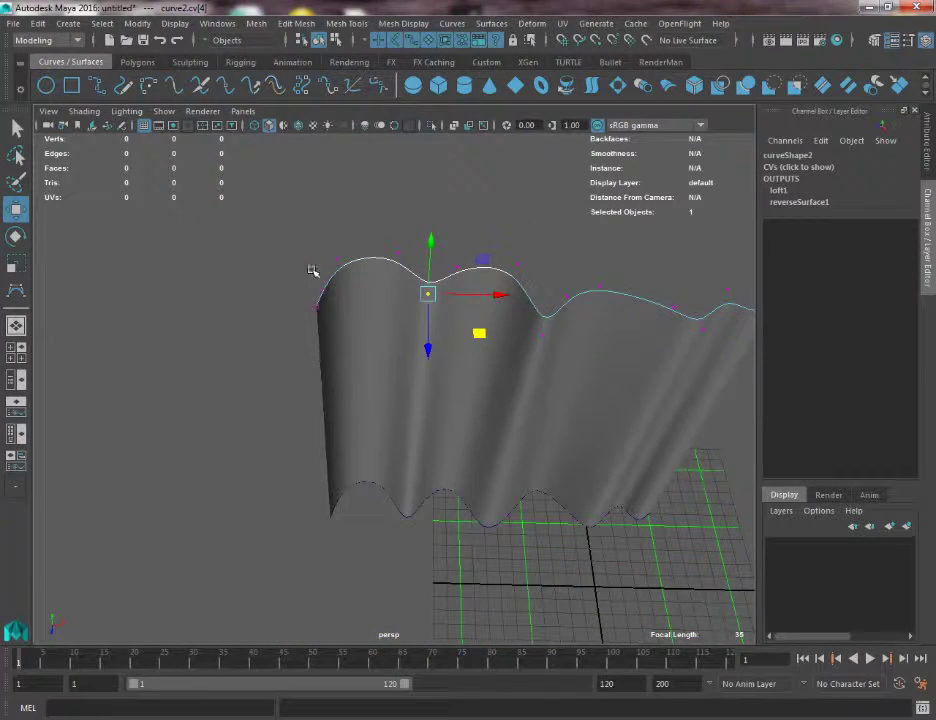
pyautogui.moveTo(320, 246); pyautogui.dragTo(352, 279)
pyautogui.moveTo(375, 295); pyautogui.dragTo(395, 340, button='middle')
# Step: Shift the remaining control vertex of the first crest on the upper curve toward the neighbouring valley
pyautogui.press('q')
pyautogui.moveTo(375, 216); pyautogui.dragTo(413, 282)
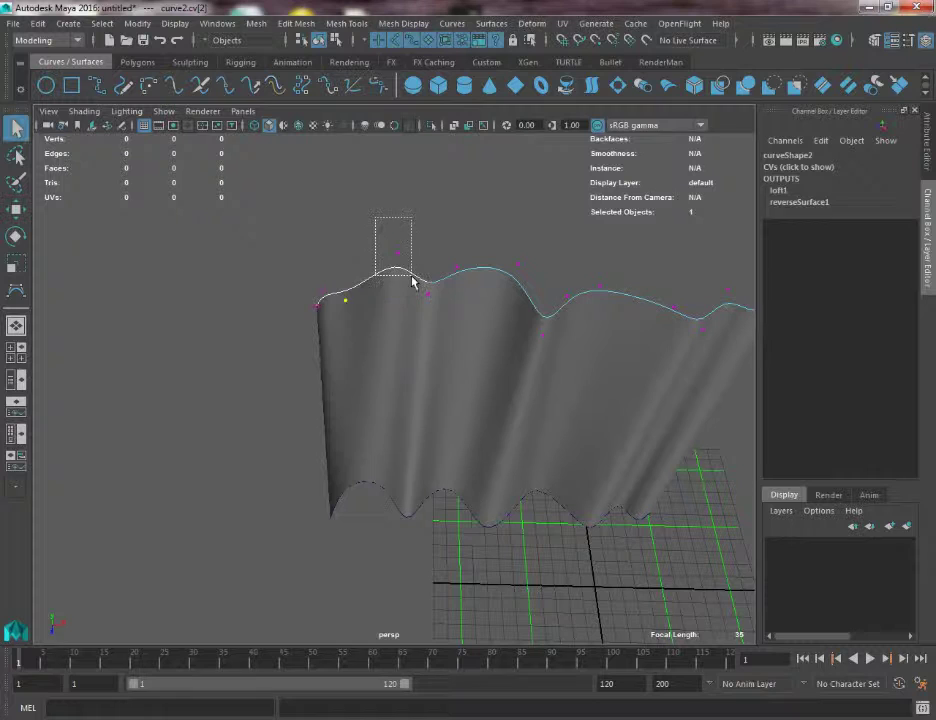
pyautogui.press('w')
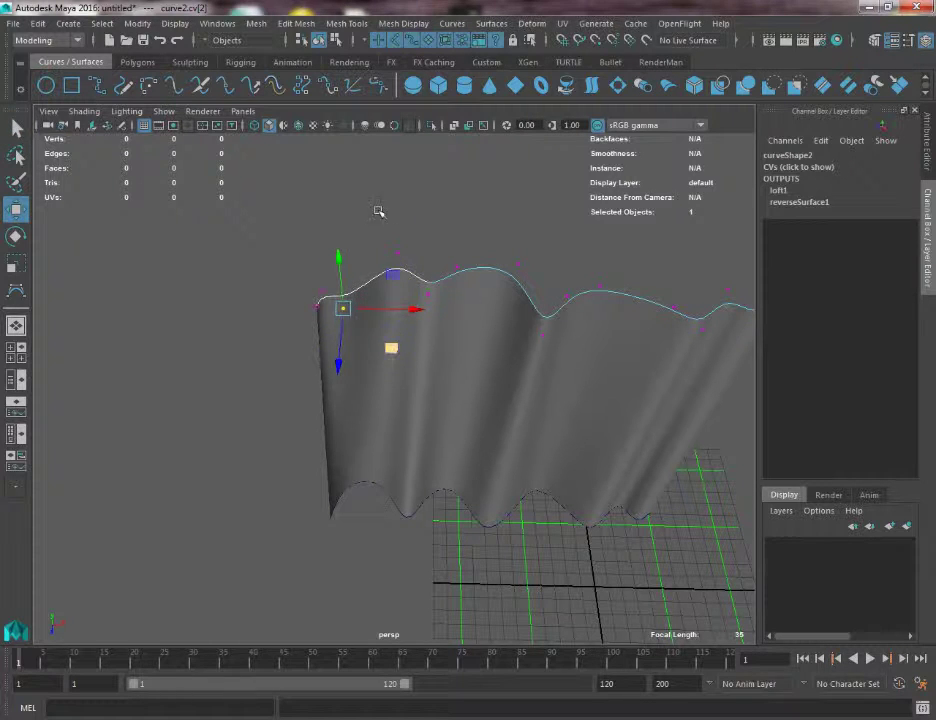
pyautogui.press('q')
pyautogui.press('w')
pyautogui.moveTo(428, 290); pyautogui.dragTo(472, 307, button='middle')
# Step: Reshape the middle fold by moving the control vertices around it on the upper curve, and clear the selection
pyautogui.keyDown('alt'); pyautogui.moveTo(472, 307); pyautogui.dragTo(480, 347); pyautogui.keyUp('alt')
pyautogui.moveTo(486, 304); pyautogui.dragTo(506, 340)
pyautogui.moveTo(557, 369); pyautogui.dragTo(445, 398)
pyautogui.press('q')
pyautogui.press('w')
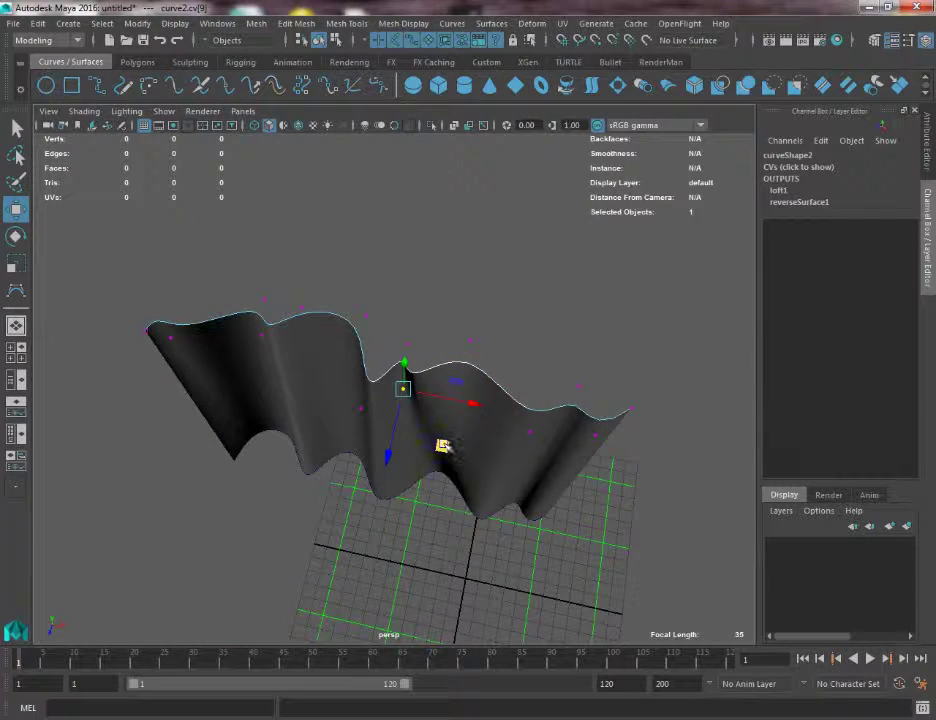
pyautogui.moveTo(443, 445); pyautogui.dragTo(474, 426)
pyautogui.moveTo(388, 326); pyautogui.dragTo(422, 362)
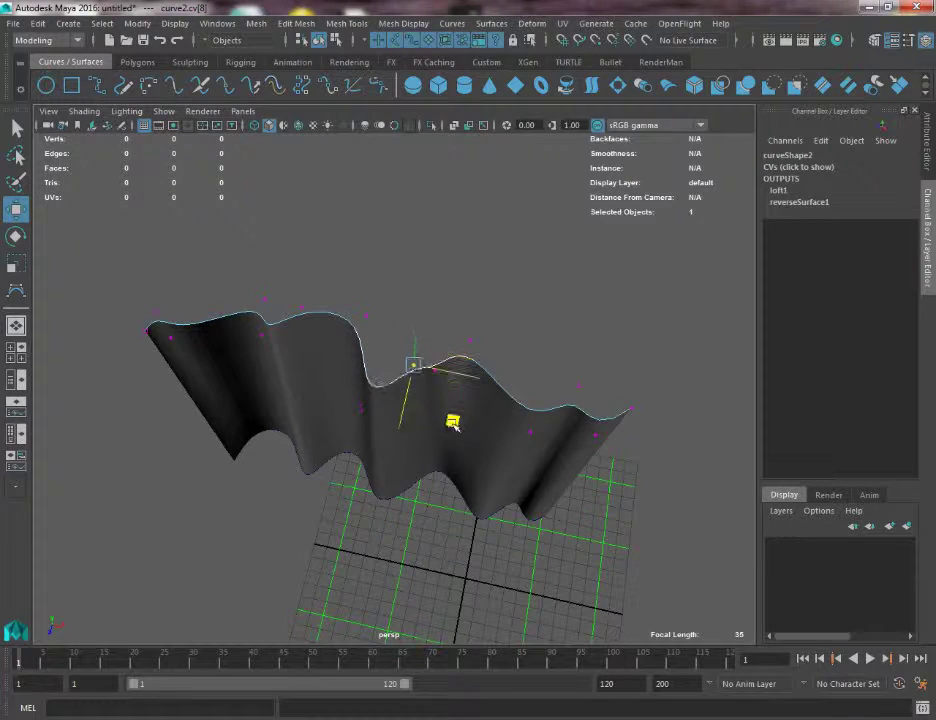
pyautogui.keyDown('alt'); pyautogui.moveTo(435, 416); pyautogui.dragTo(468, 428); pyautogui.keyUp('alt')
pyautogui.press('q')
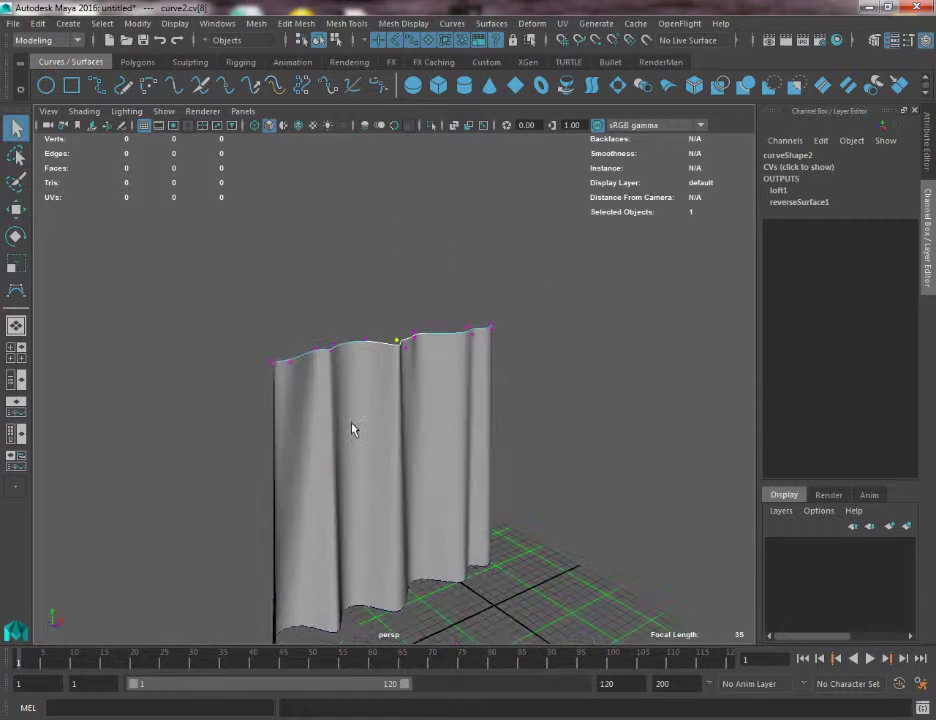
pyautogui.moveTo(352, 357); pyautogui.dragTo(476, 300, button='right')
pyautogui.click(614, 389)
pyautogui.keyDown('alt'); pyautogui.moveTo(590, 391); pyautogui.dragTo(537, 382); pyautogui.keyUp('alt')
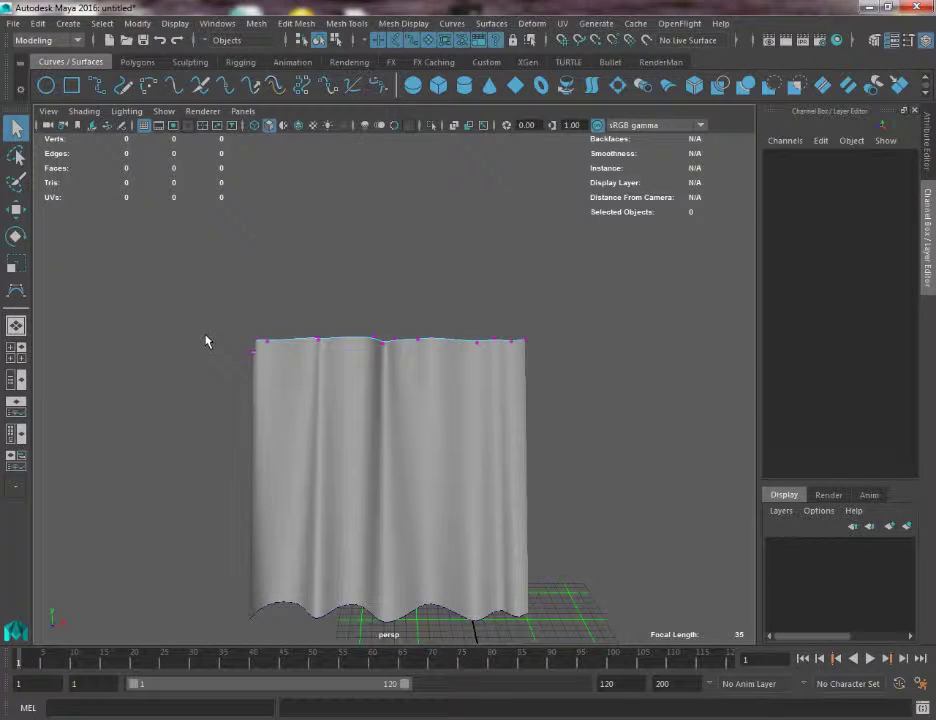
# Step: Undo the upper curve's control vertex edits back to before its scaling along X
pyautogui.hotkey('ctrl', 'z')
pyautogui.hotkey('ctrl', 'z')
pyautogui.hotkey('ctrl', 'z')
pyautogui.hotkey('ctrl', 'z')
pyautogui.hotkey('ctrl', 'z')
pyautogui.hotkey('ctrl', 'z')
pyautogui.hotkey('ctrl', 'z')
pyautogui.hotkey('ctrl', 'z')
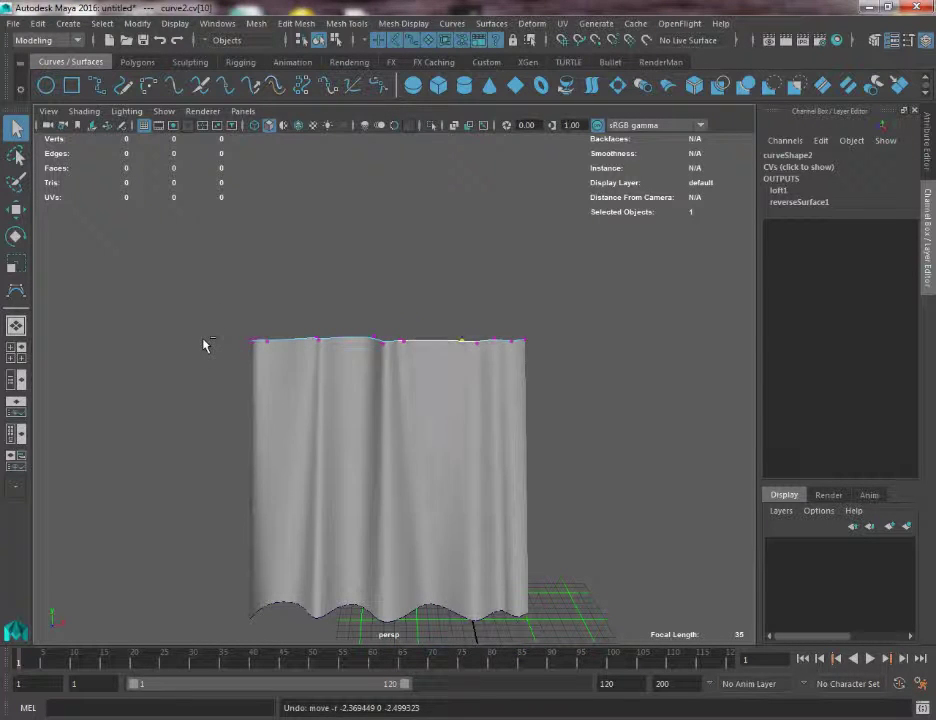
pyautogui.hotkey('ctrl', 'z')
pyautogui.hotkey('ctrl', 'z')
pyautogui.hotkey('ctrl', 'z')
pyautogui.hotkey('ctrl', 'z')
pyautogui.hotkey('ctrl', 'z')
pyautogui.hotkey('ctrl', 'z')
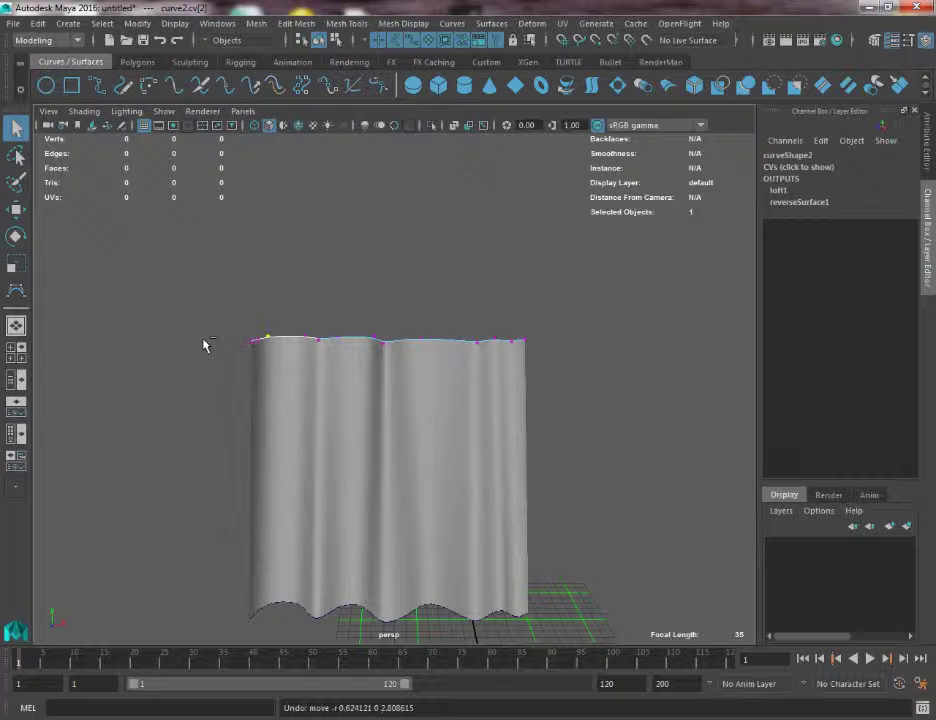
pyautogui.hotkey('ctrl', 'z')
pyautogui.hotkey('ctrl', 'z')
pyautogui.hotkey('ctrl', 'z')
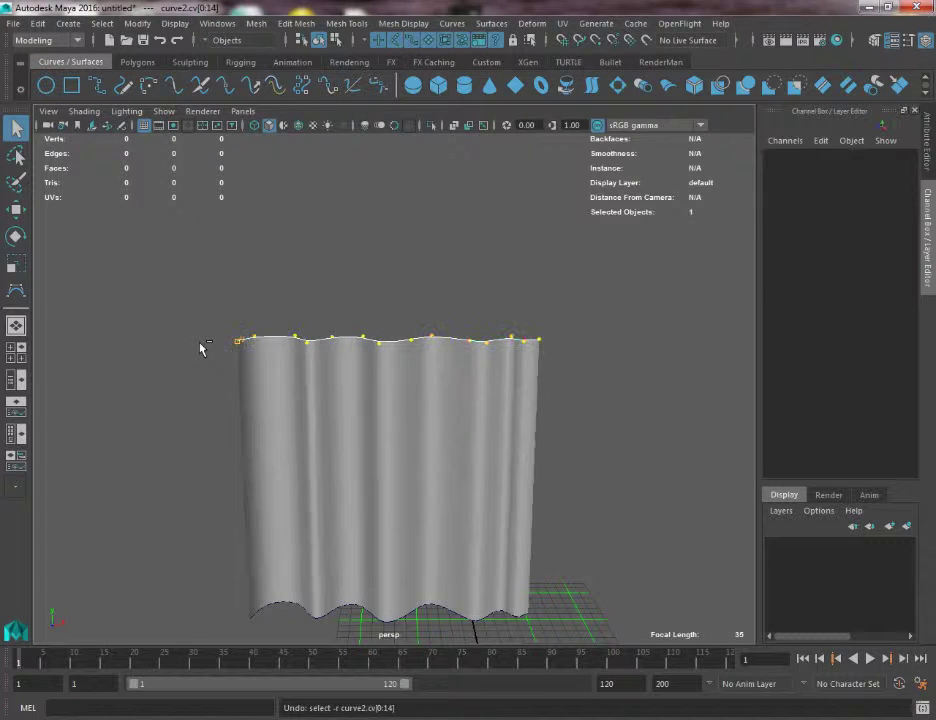
# Step: Delete the lofted surface and lower a duplicate of the upper curve to Translate Y 14.172, between the two curves
pyautogui.click(381, 456)
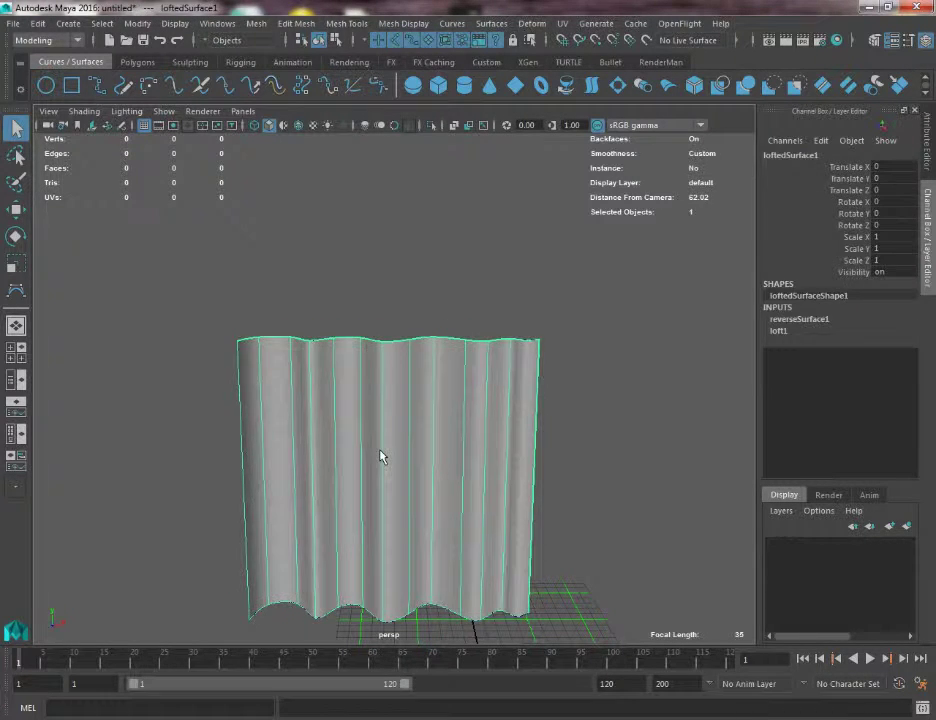
pyautogui.press('Delete')
pyautogui.moveTo(175, 290); pyautogui.dragTo(541, 368)
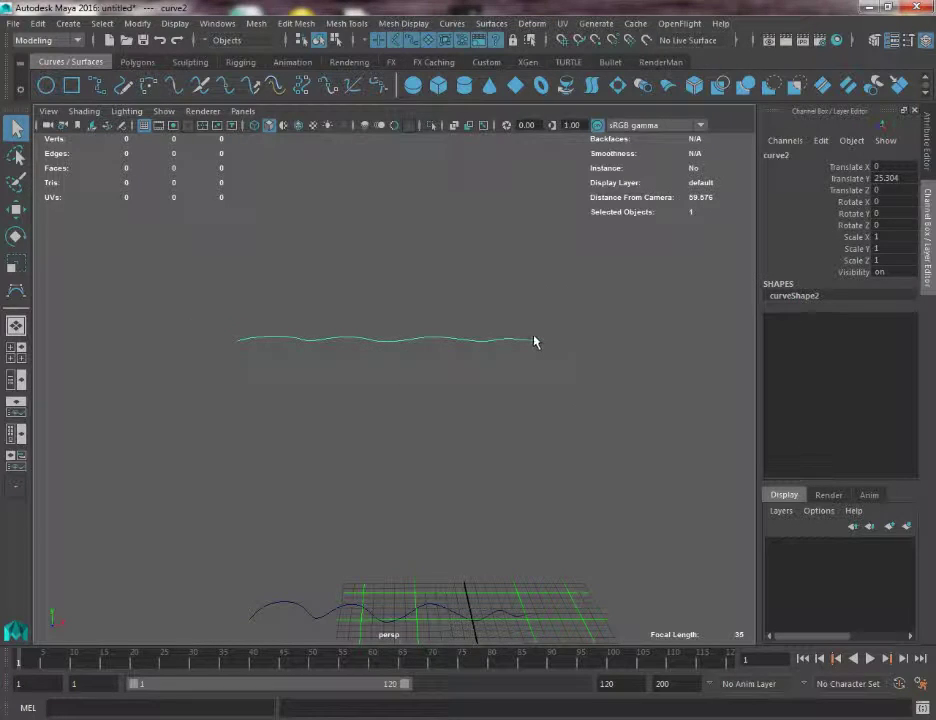
pyautogui.hotkey('ctrl', 'd')
pyautogui.press('w')
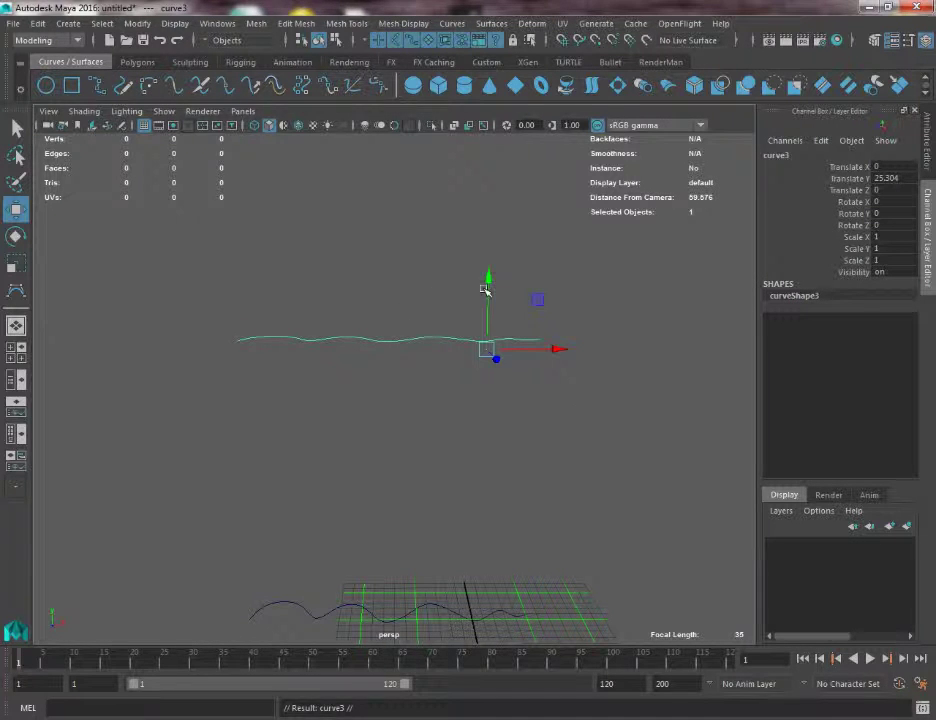
pyautogui.moveTo(486, 328); pyautogui.dragTo(398, 451)
# Step: Select the upper, middle and lower curves in that order and loft a surface through them
pyautogui.moveTo(415, 291); pyautogui.dragTo(453, 350)
pyautogui.keyDown('shift'); pyautogui.moveTo(433, 416); pyautogui.dragTo(461, 516); pyautogui.keyUp('shift')
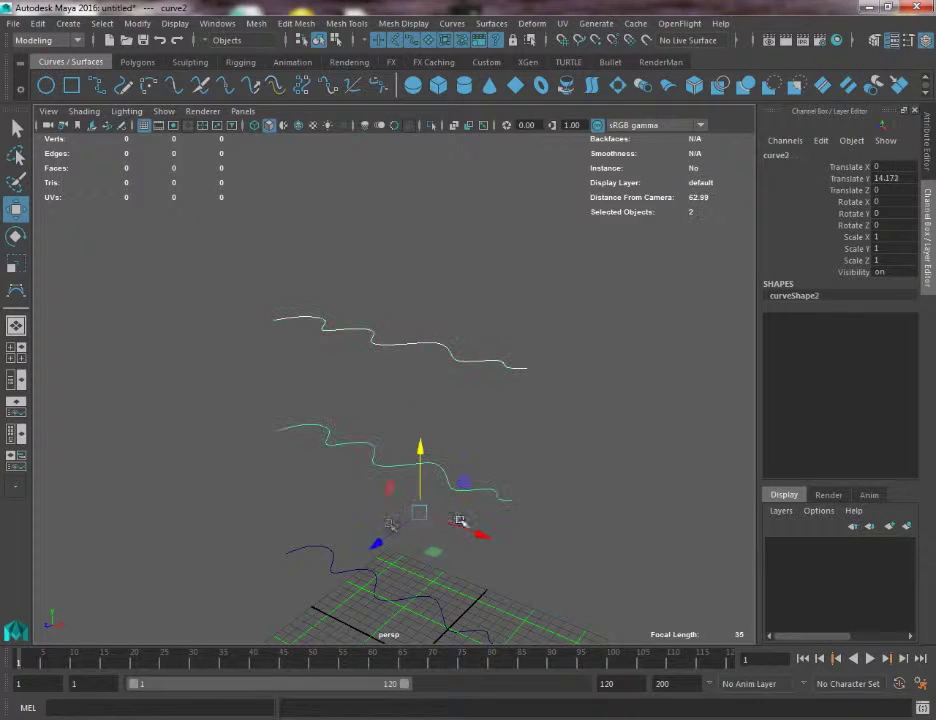
pyautogui.keyDown('shift'); pyautogui.moveTo(439, 612); pyautogui.dragTo(440, 612); pyautogui.keyUp('shift')
pyautogui.keyDown('alt'); pyautogui.moveTo(460, 343); pyautogui.dragTo(483, 352); pyautogui.keyUp('alt')
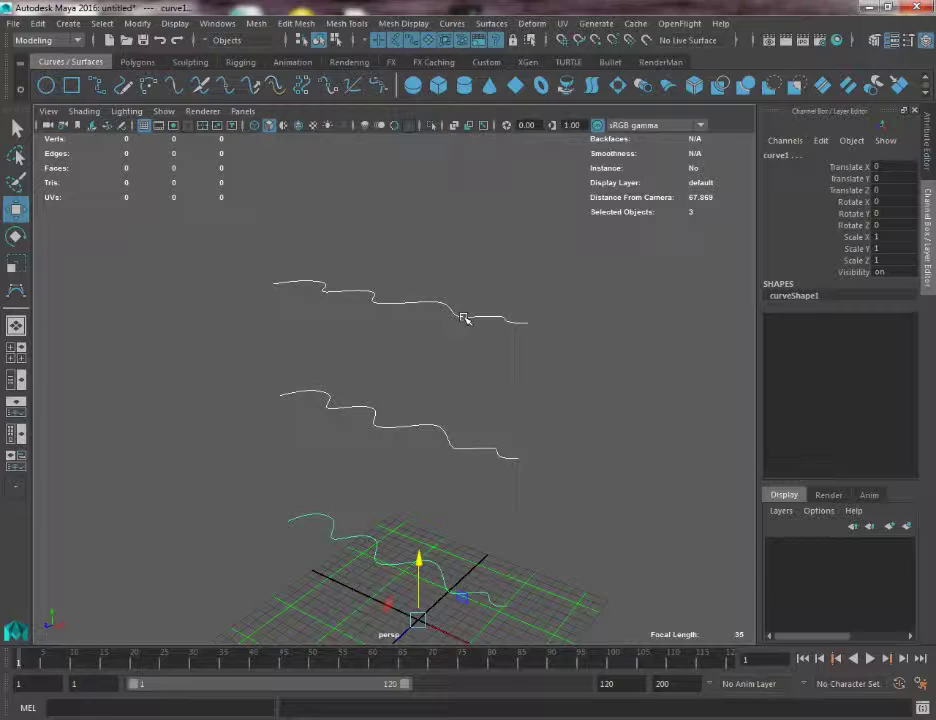
pyautogui.click(463, 318)
pyautogui.keyDown('shift'); pyautogui.click(447, 447); pyautogui.keyUp('shift')
pyautogui.keyDown('shift'); pyautogui.click(436, 565); pyautogui.keyUp('shift')
pyautogui.click(452, 23)
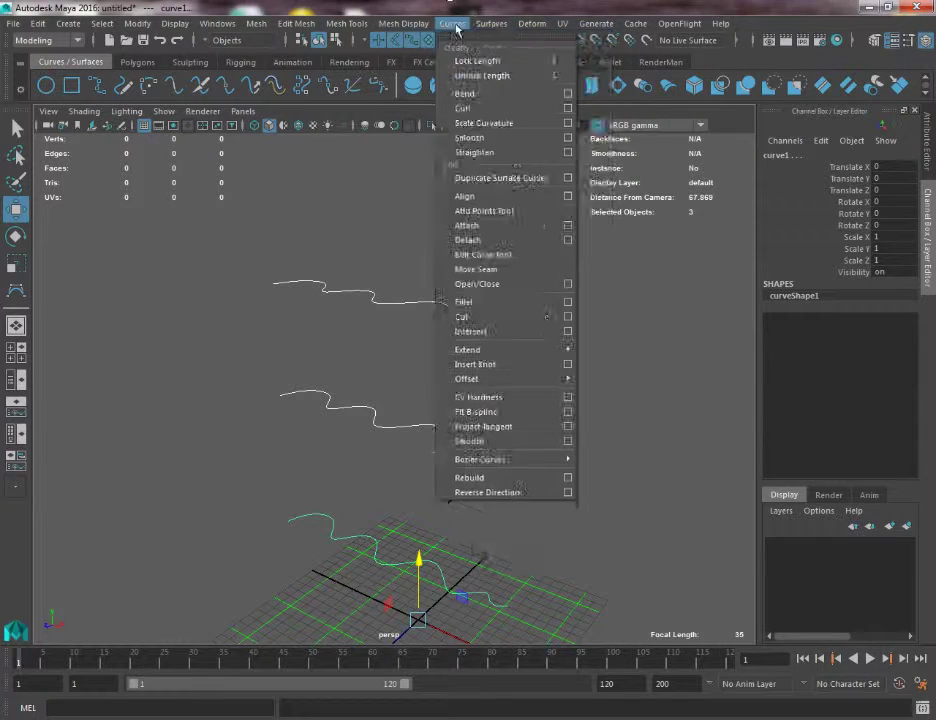
pyautogui.moveTo(491, 23)
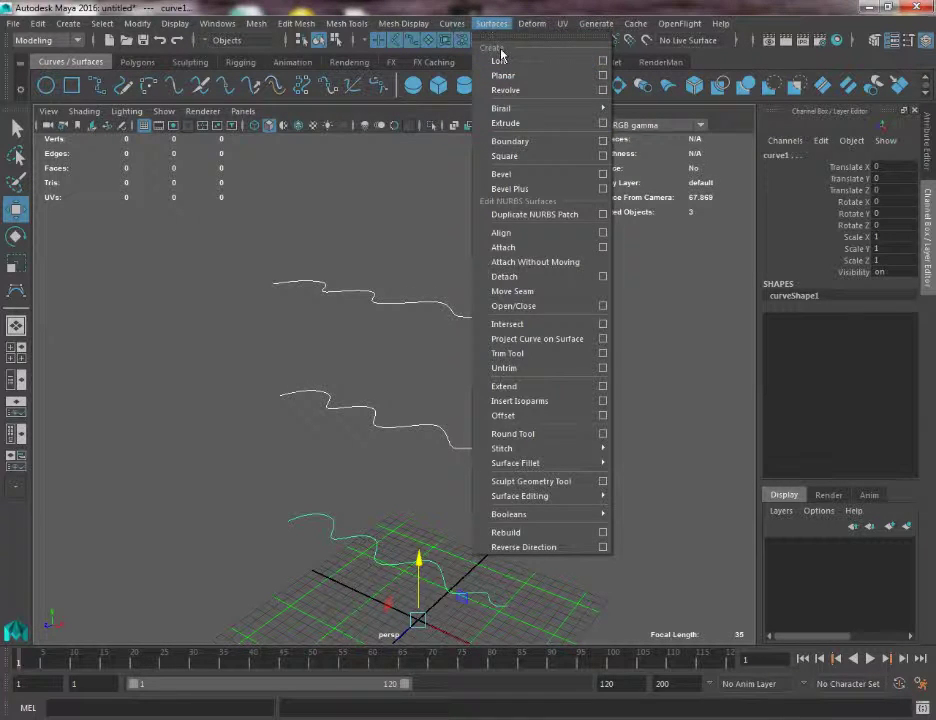
pyautogui.click(500, 60)
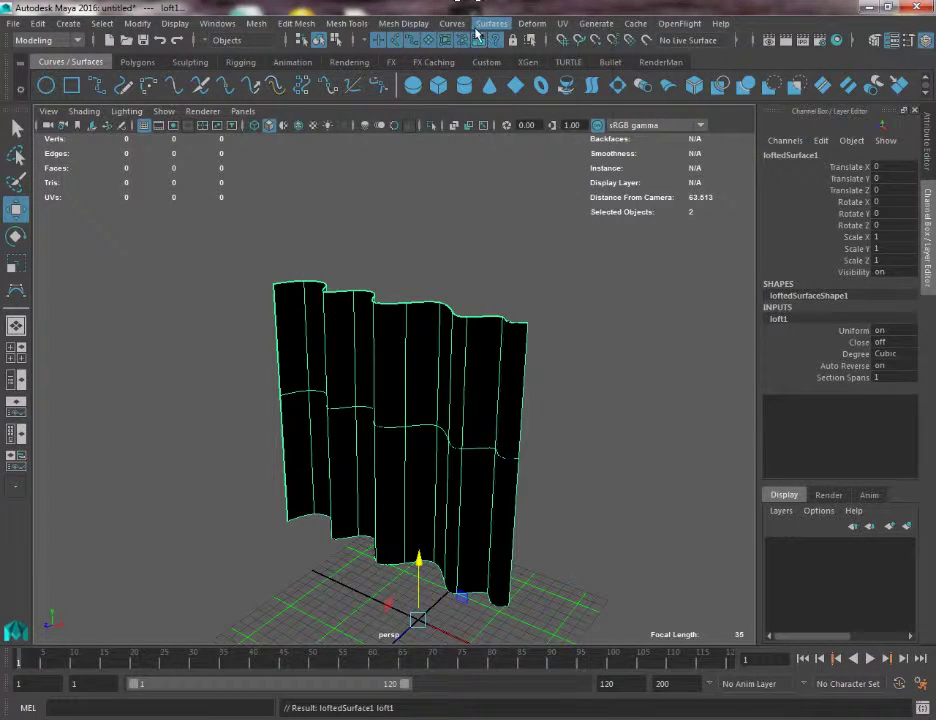
# Step: Reverse the direction of the new three-curve loft and deselect it
pyautogui.click(491, 23)
pyautogui.click(564, 547)
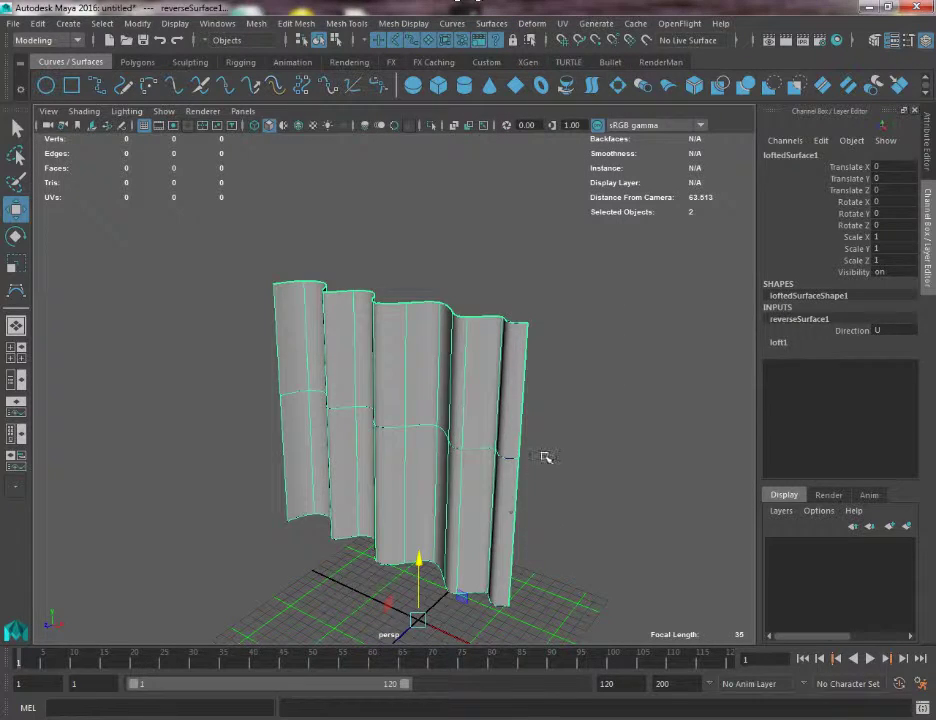
pyautogui.click(546, 457)
pyautogui.keyDown('alt'); pyautogui.moveTo(450, 432); pyautogui.dragTo(512, 407); pyautogui.keyUp('alt')
pyautogui.keyDown('alt'); pyautogui.moveTo(495, 455); pyautogui.dragTo(484, 600, button='right'); pyautogui.keyUp('alt')
# Step: Move the lofted surface away from its curves to Translate Z -7.271
pyautogui.click(442, 434)
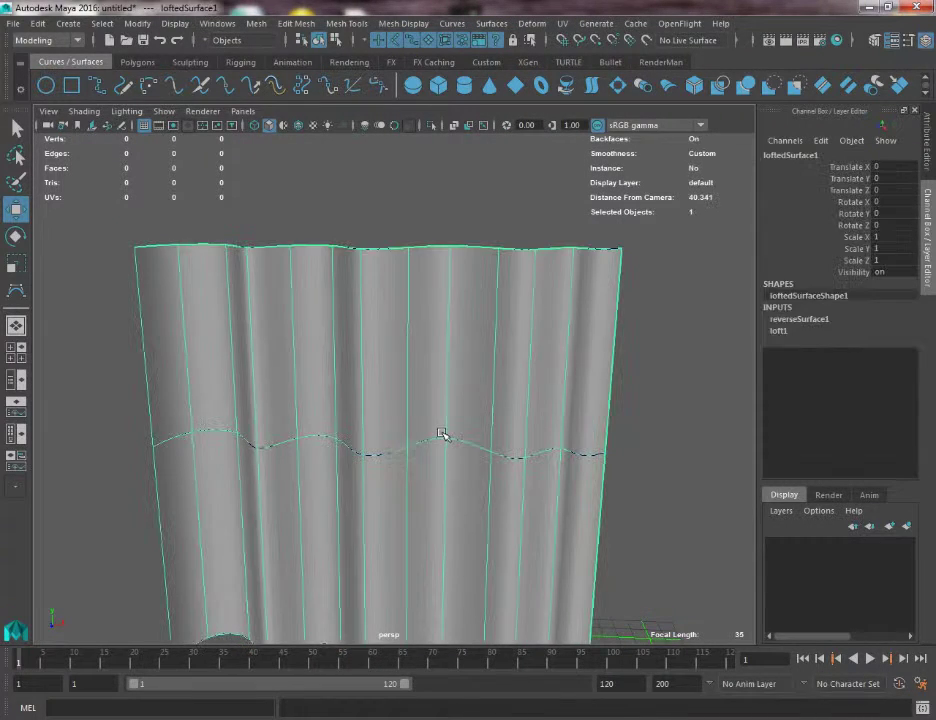
pyautogui.keyDown('alt'); pyautogui.moveTo(435, 439); pyautogui.dragTo(341, 482); pyautogui.keyUp('alt')
pyautogui.keyDown('alt'); pyautogui.moveTo(410, 457); pyautogui.dragTo(265, 199, button='right'); pyautogui.keyUp('alt')
pyautogui.moveTo(351, 535); pyautogui.dragTo(388, 517)
pyautogui.scroll(5, 360, 384)
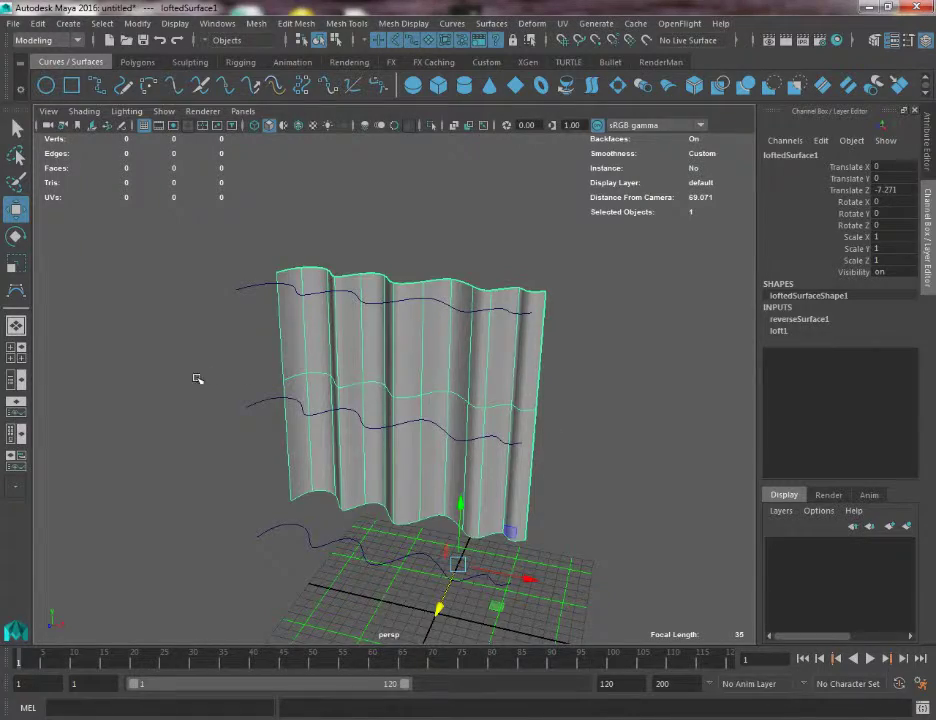
# Step: Select the middle curve and show its control vertices
pyautogui.keyDown('alt'); pyautogui.moveTo(197, 378); pyautogui.dragTo(130, 443); pyautogui.keyUp('alt')
pyautogui.click(297, 442)
pyautogui.press('q')
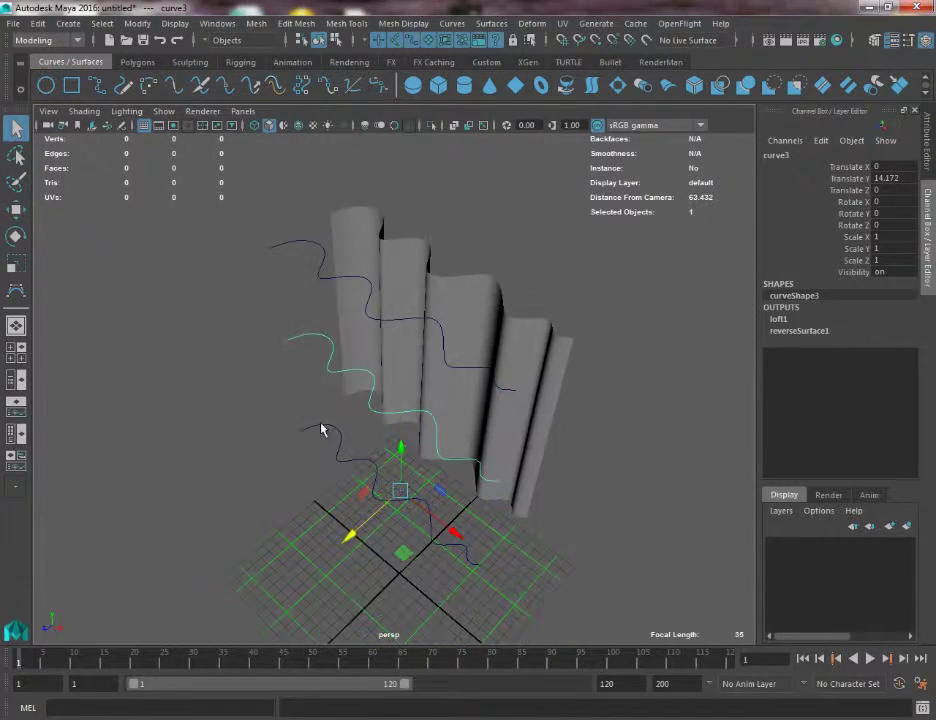
pyautogui.moveTo(362, 391); pyautogui.dragTo(364, 456, button='right')
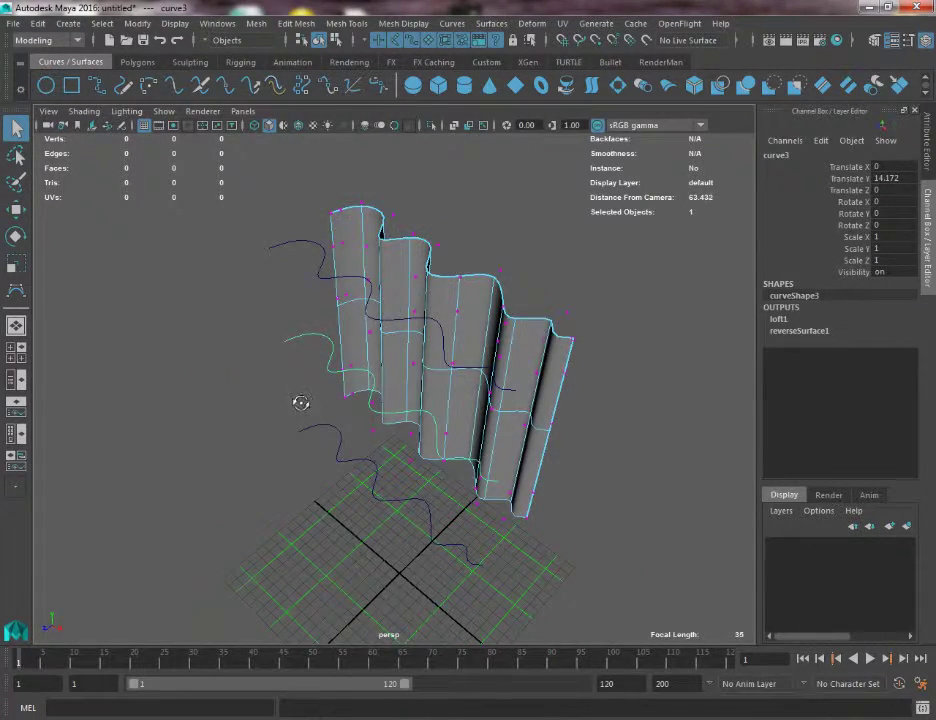
pyautogui.keyDown('alt'); pyautogui.moveTo(300, 402); pyautogui.dragTo(405, 410); pyautogui.keyUp('alt')
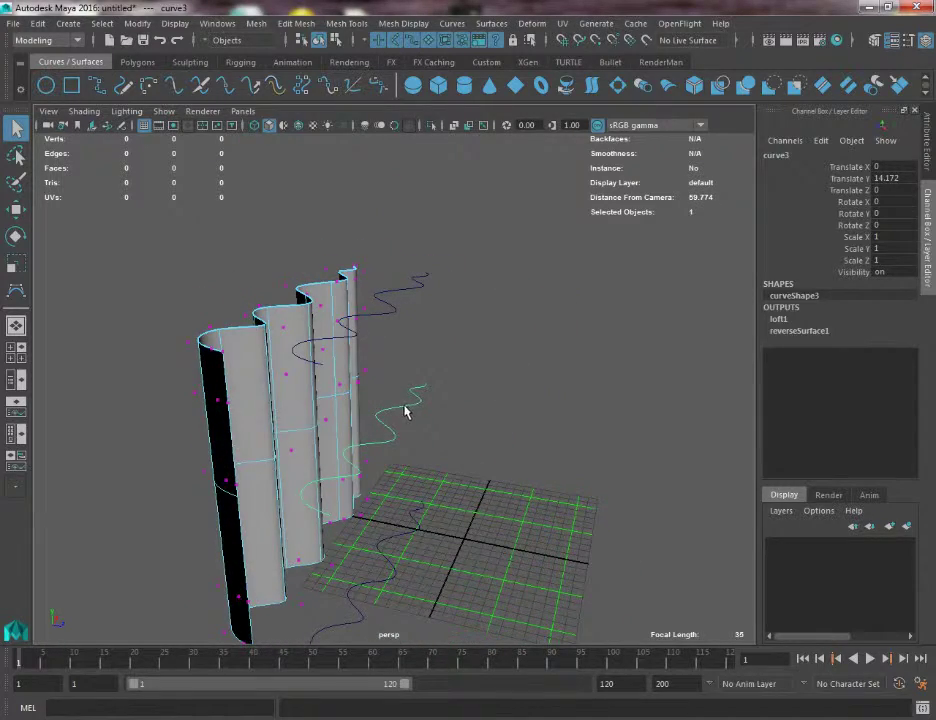
pyautogui.moveTo(409, 373); pyautogui.dragTo(372, 368, button='right')
pyautogui.keyDown('alt'); pyautogui.moveTo(382, 369); pyautogui.dragTo(406, 361); pyautogui.keyUp('alt')
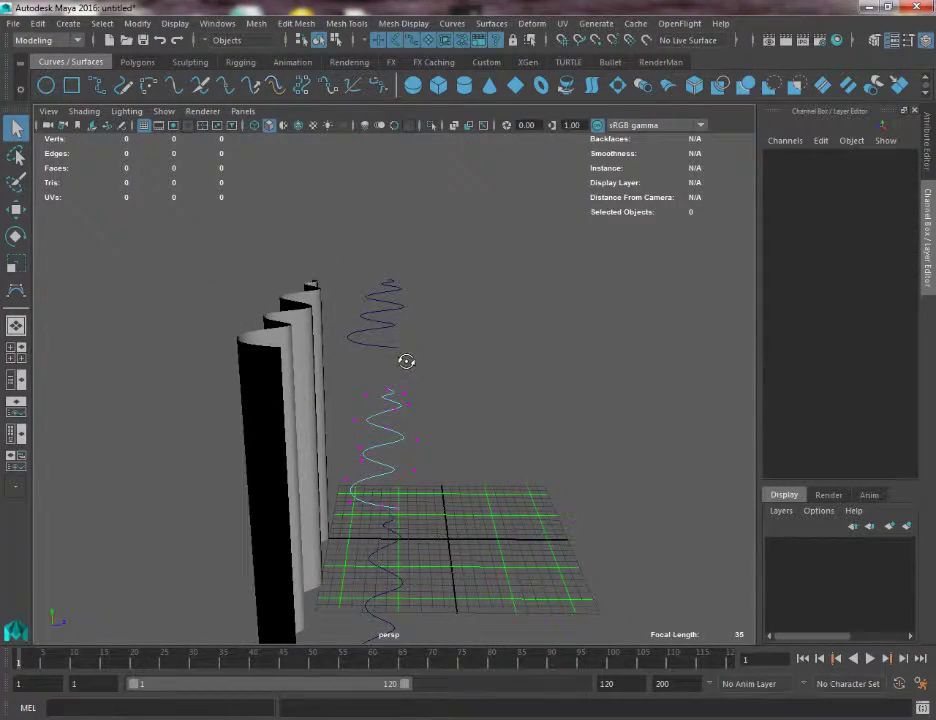
# Step: Select all control vertices of the upper curve and scale them down along Z to flatten its waves
pyautogui.click(380, 311)
pyautogui.moveTo(381, 312); pyautogui.dragTo(340, 306, button='right')
pyautogui.moveTo(295, 230); pyautogui.dragTo(473, 384)
pyautogui.press('r')
pyautogui.moveTo(441, 305); pyautogui.dragTo(418, 307)
# Step: Select all control vertices of the lower curve and scale them up along Z to deepen the bottom folds
pyautogui.click(390, 435)
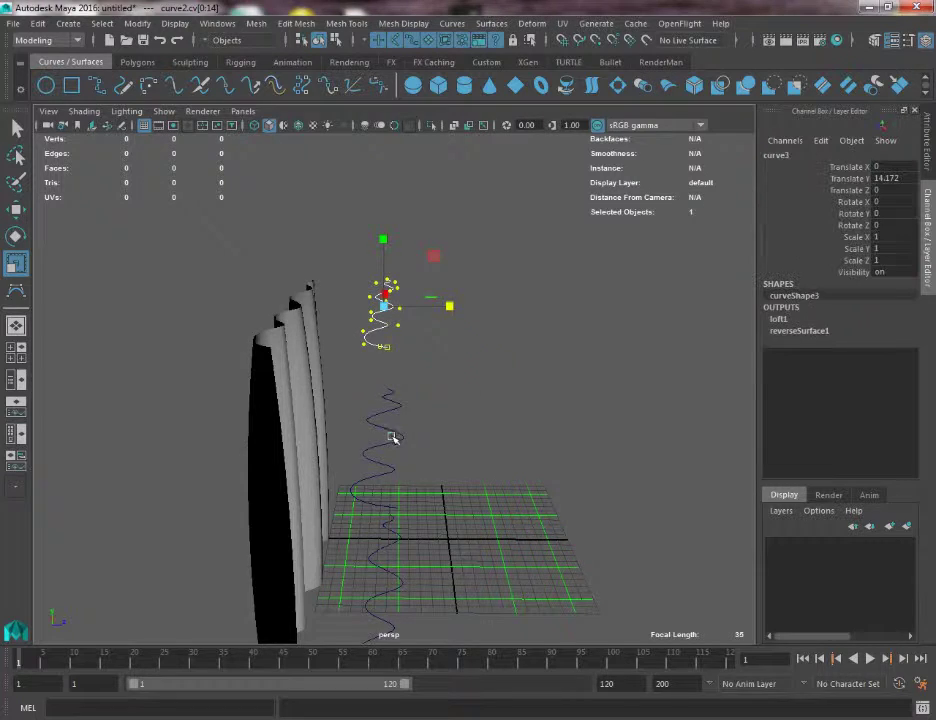
pyautogui.keyDown('alt'); pyautogui.moveTo(410, 528); pyautogui.dragTo(399, 432, button='middle'); pyautogui.keyUp('alt')
pyautogui.scroll(2, 399, 433)
pyautogui.click(379, 459)
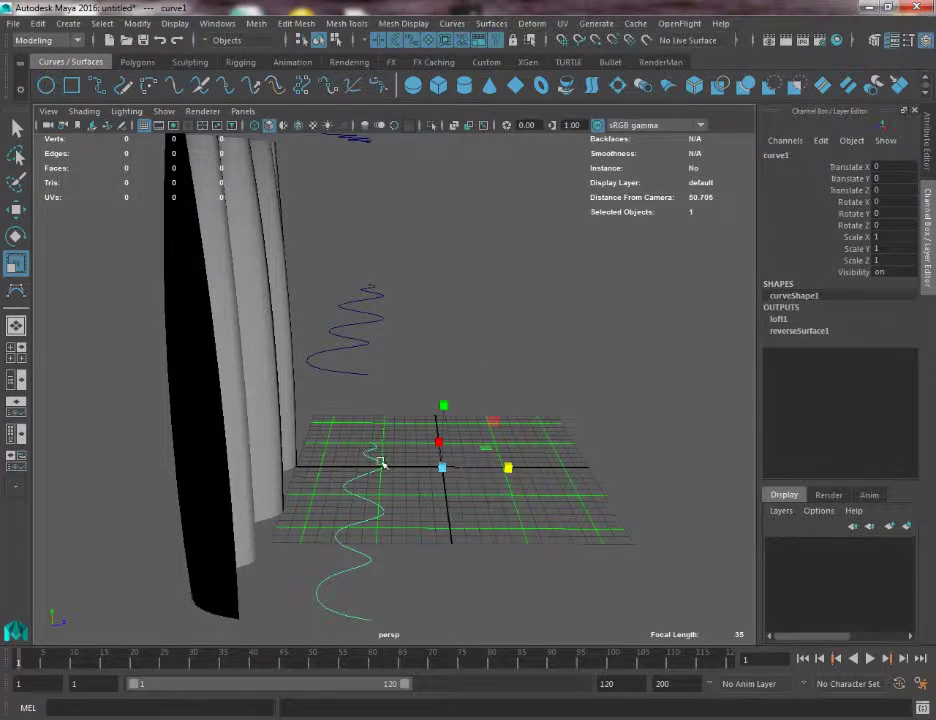
pyautogui.moveTo(361, 478); pyautogui.dragTo(240, 364, button='right')
pyautogui.moveTo(237, 382); pyautogui.dragTo(597, 646)
pyautogui.moveTo(433, 510); pyautogui.dragTo(238, 480)
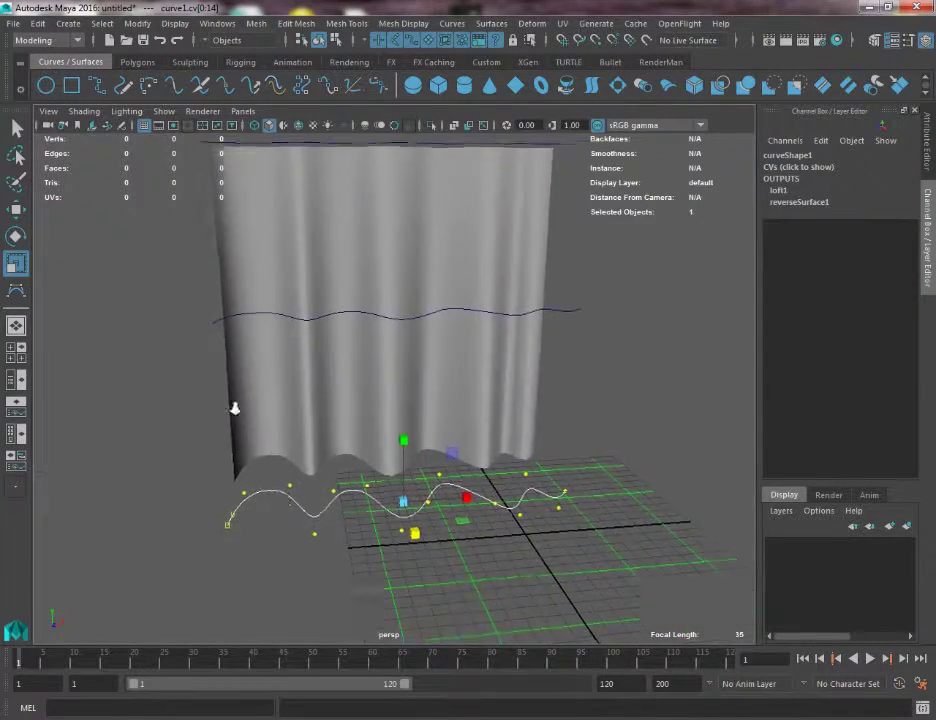
pyautogui.scroll(-3, 234, 409)
pyautogui.keyDown('alt'); pyautogui.moveTo(234, 409); pyautogui.dragTo(256, 516, button='middle'); pyautogui.keyUp('alt')
pyautogui.keyDown('alt'); pyautogui.moveTo(256, 516); pyautogui.dragTo(421, 403); pyautogui.keyUp('alt')
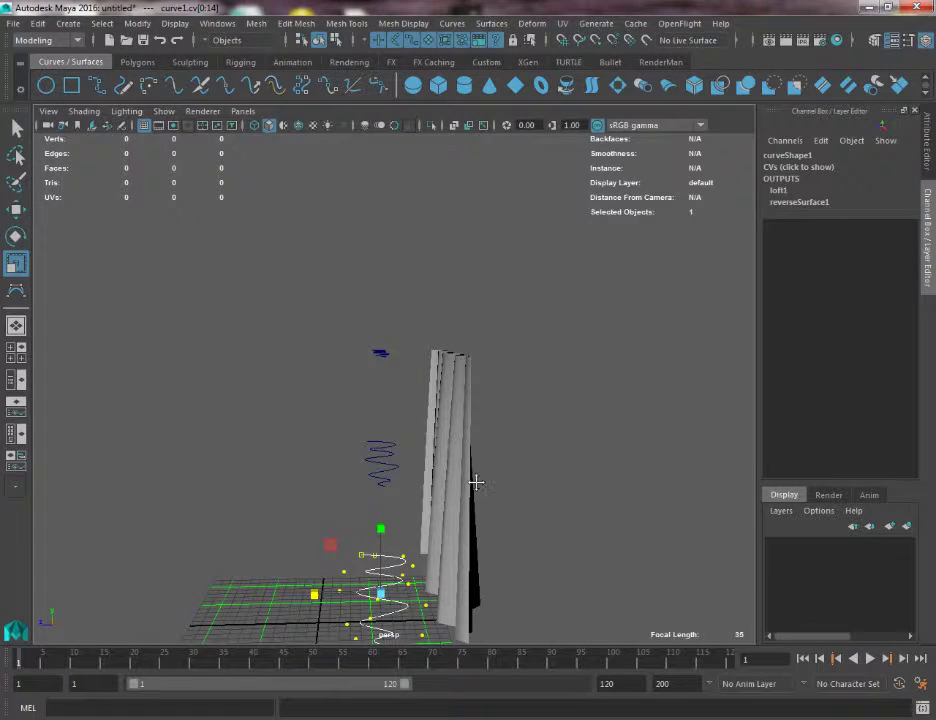
# Step: Move the middle curve along Z to Translate Z -0.875
pyautogui.keyDown('alt'); pyautogui.moveTo(476, 483); pyautogui.dragTo(318, 345); pyautogui.keyUp('alt')
pyautogui.click(362, 396)
pyautogui.press('w')
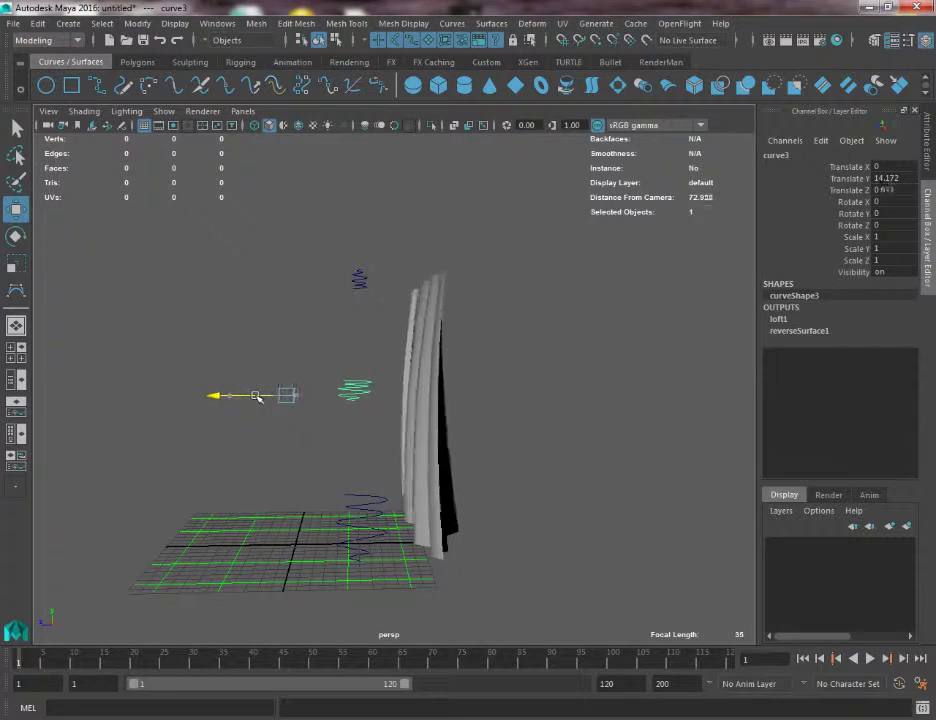
pyautogui.moveTo(256, 396); pyautogui.dragTo(433, 413)
# Step: Show the upper curve's control vertices and move CVs 6 and 7 together along X
pyautogui.press('q')
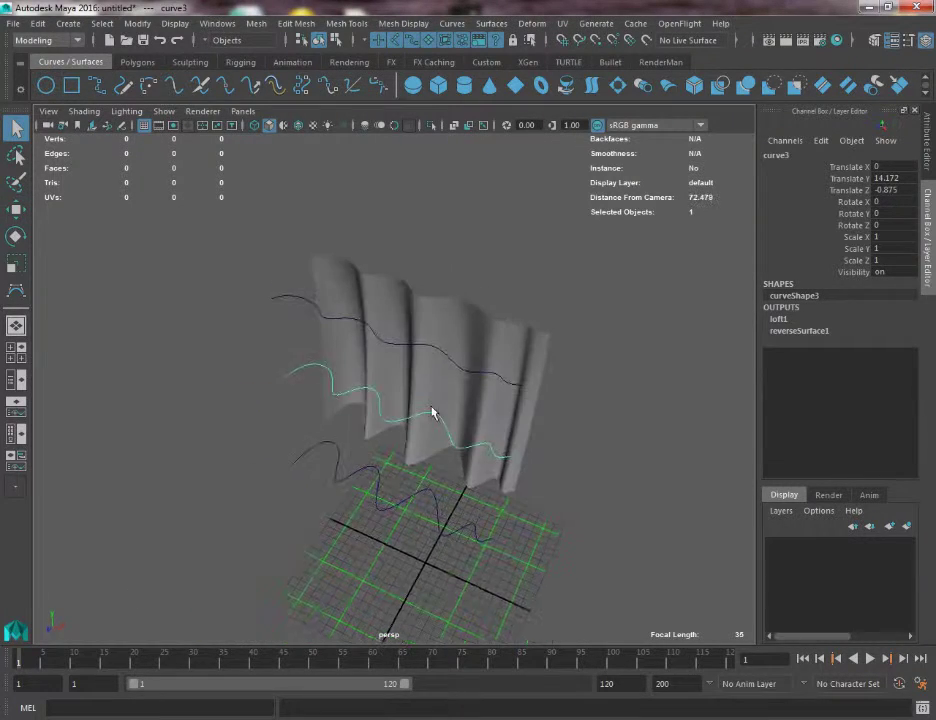
pyautogui.moveTo(418, 350); pyautogui.dragTo(366, 329, button='right')
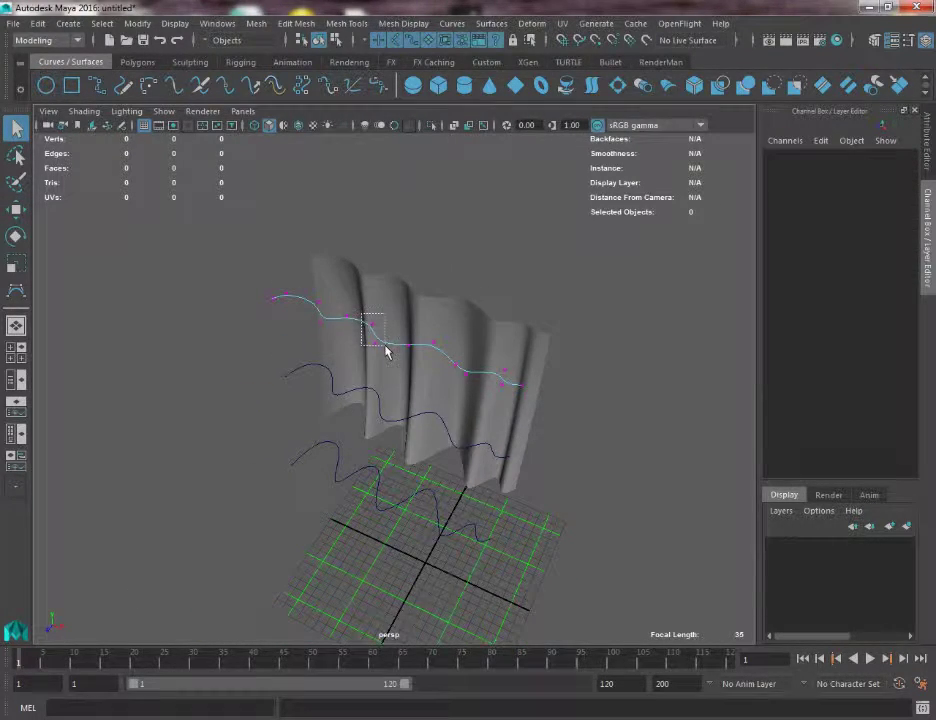
pyautogui.moveTo(388, 354); pyautogui.dragTo(376, 330)
pyautogui.press('r')
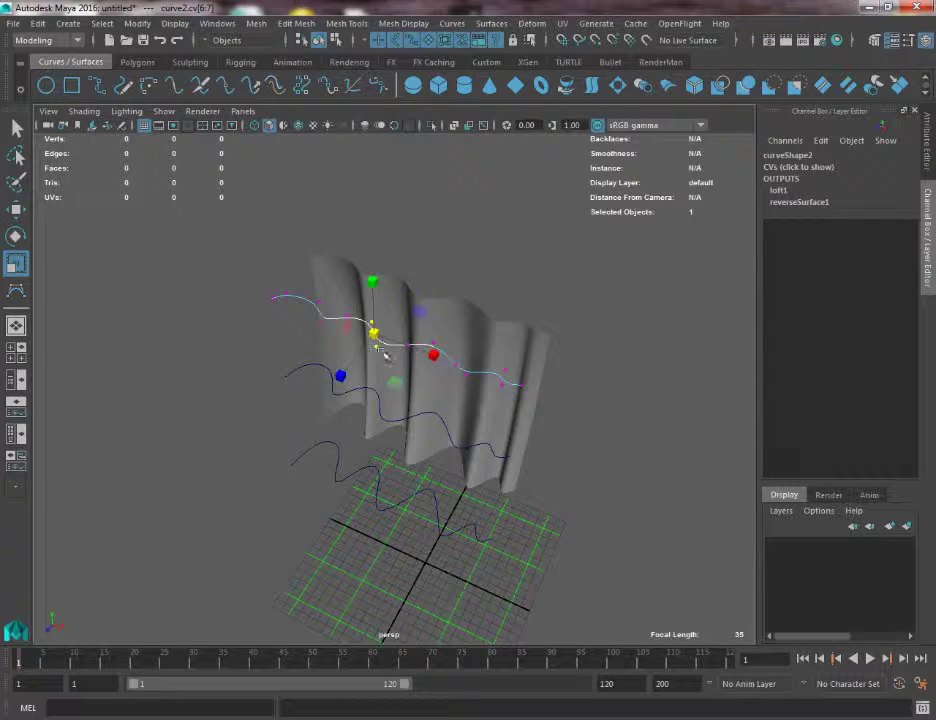
pyautogui.press('w')
pyautogui.press('q')
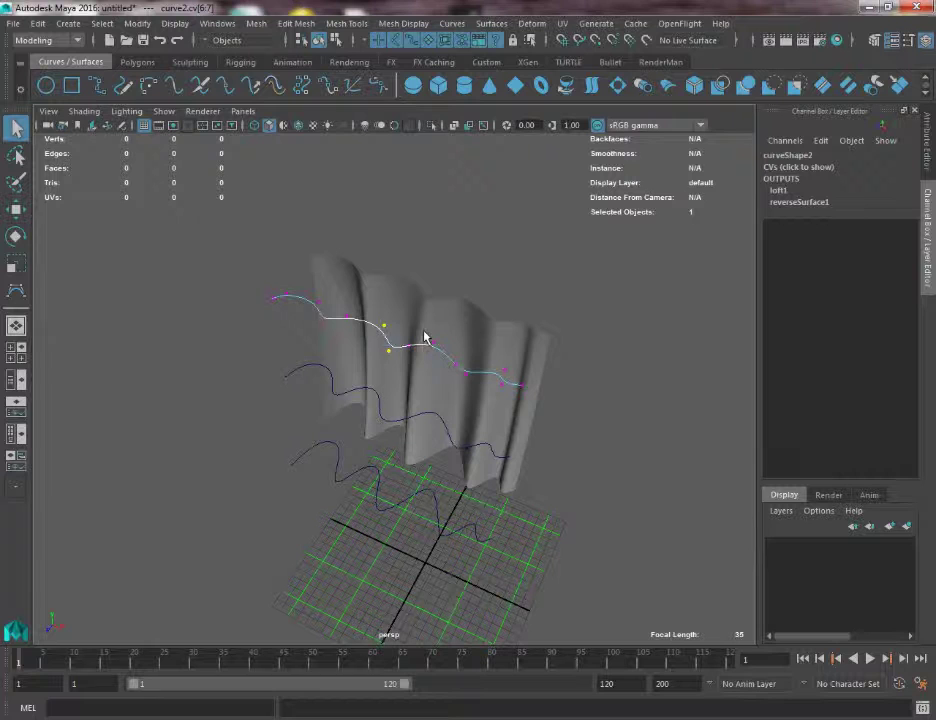
# Step: Select CVs 8 and 9 of the upper curve, scale them closer together along X and shift them along X
pyautogui.moveTo(440, 350); pyautogui.dragTo(441, 351)
pyautogui.press('w')
pyautogui.press('r')
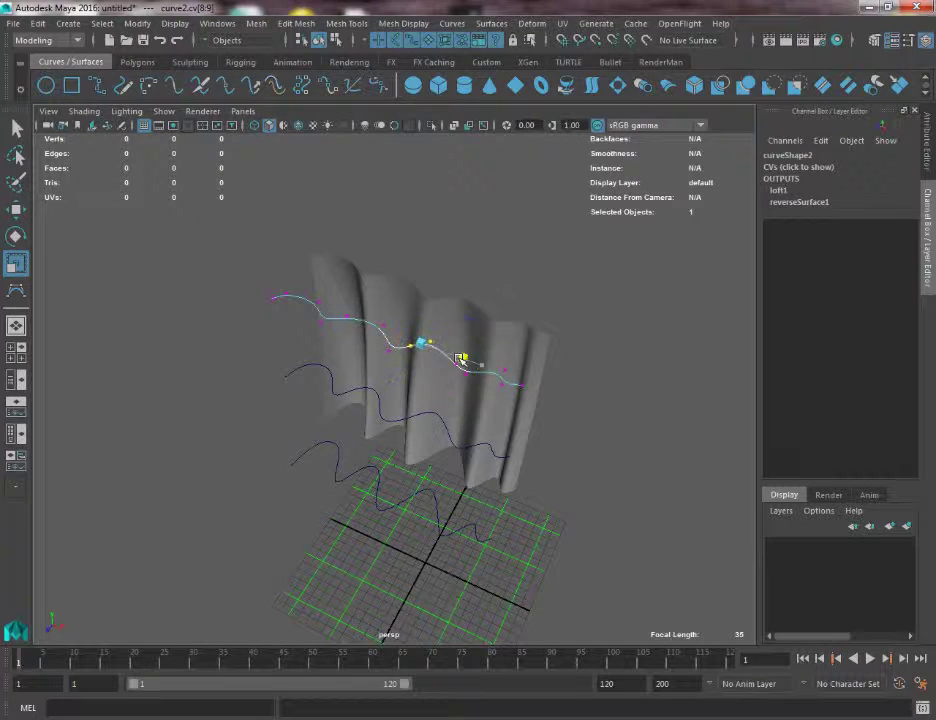
pyautogui.press('w')
pyautogui.keyDown('alt'); pyautogui.moveTo(438, 362); pyautogui.dragTo(486, 337); pyautogui.keyUp('alt')
pyautogui.keyDown('alt'); pyautogui.moveTo(468, 402); pyautogui.dragTo(462, 502, button='middle'); pyautogui.keyUp('alt')
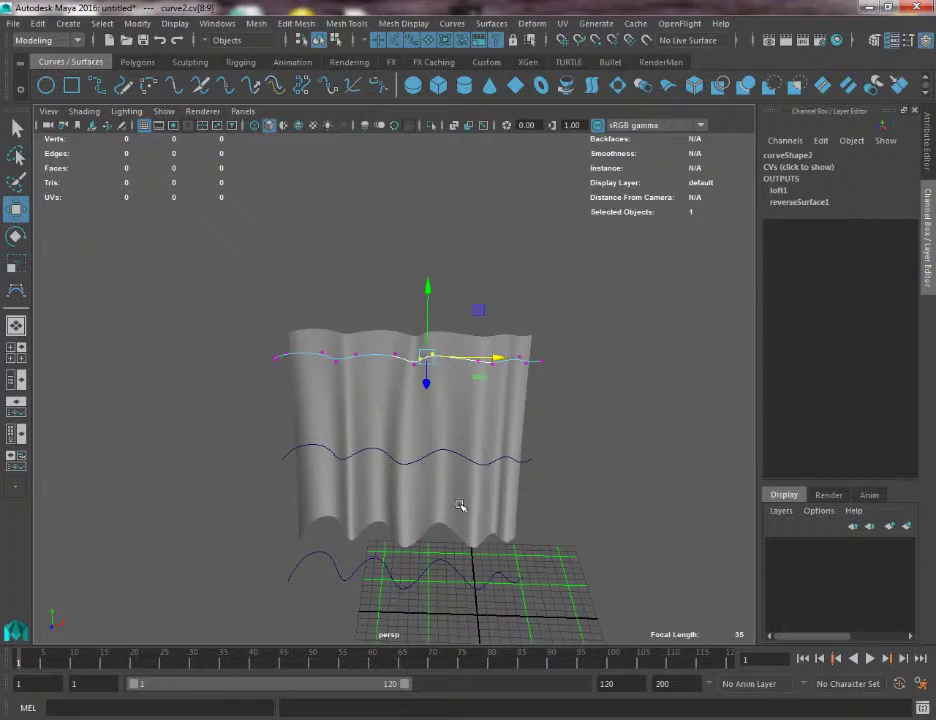
# Step: Undo the last two actions and reposition CV 8 of the upper curve in the horizontal XZ plane
pyautogui.click(461, 505)
pyautogui.keyDown('alt'); pyautogui.moveTo(380, 350); pyautogui.dragTo(420, 415); pyautogui.keyUp('alt')
pyautogui.press('q')
pyautogui.hotkey('ctrl', 'z')
pyautogui.hotkey('ctrl', 'z')
pyautogui.press('w')
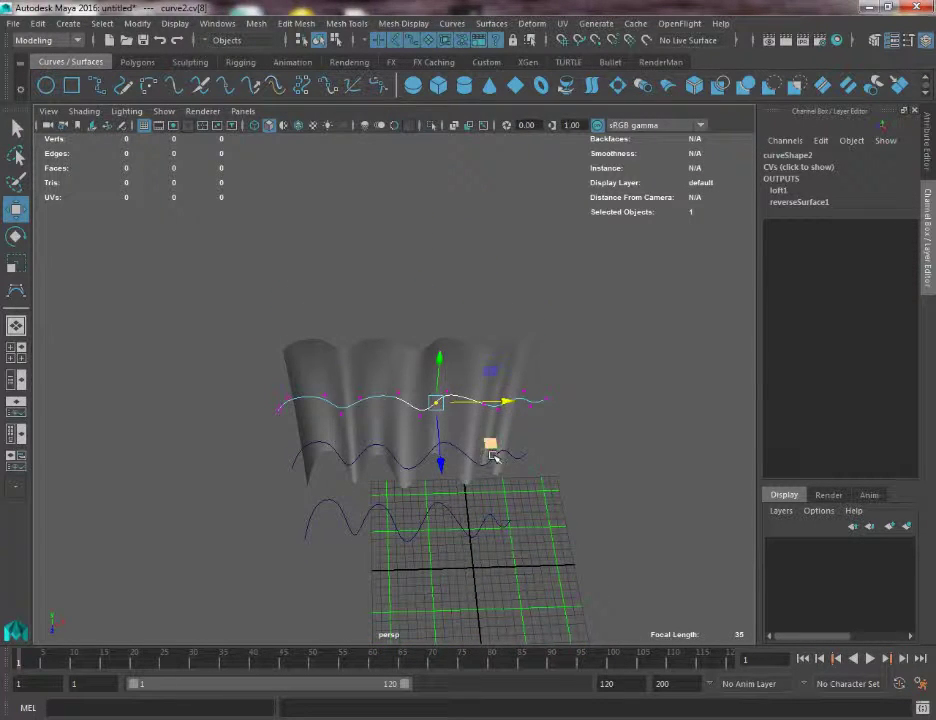
# Step: Adjust the control vertices next to CV 8 on the upper curve to refine the middle fold, and clear the selection
pyautogui.press('q')
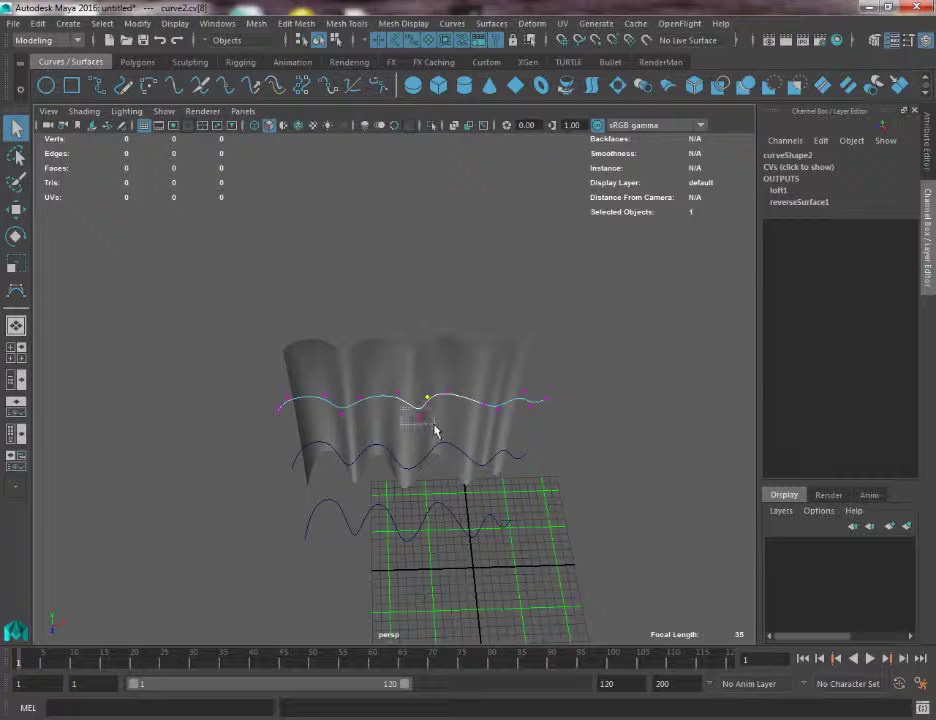
pyautogui.press('w')
pyautogui.press('q')
pyautogui.moveTo(385, 381)
pyautogui.mouseDown()
pyautogui.moveTo(408, 410)
pyautogui.moveTo(368, 401)
pyautogui.moveTo(360, 330)
pyautogui.moveTo(376, 390)
pyautogui.mouseUp()
pyautogui.press('w')
pyautogui.click(362, 382)
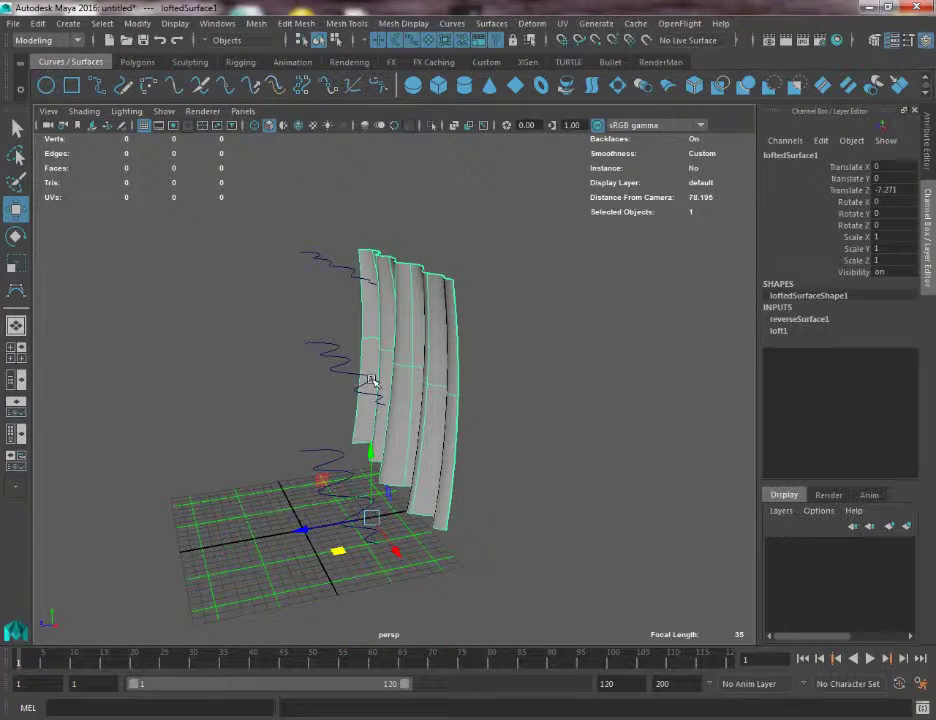
pyautogui.click(318, 372)
pyautogui.keyDown('alt'); pyautogui.moveTo(268, 383); pyautogui.dragTo(398, 427); pyautogui.keyUp('alt')
# Step: Show the lower curve's control vertices and move CV 9 and the CV 5–6 pair along Z to flatten those waves
pyautogui.click(395, 508)
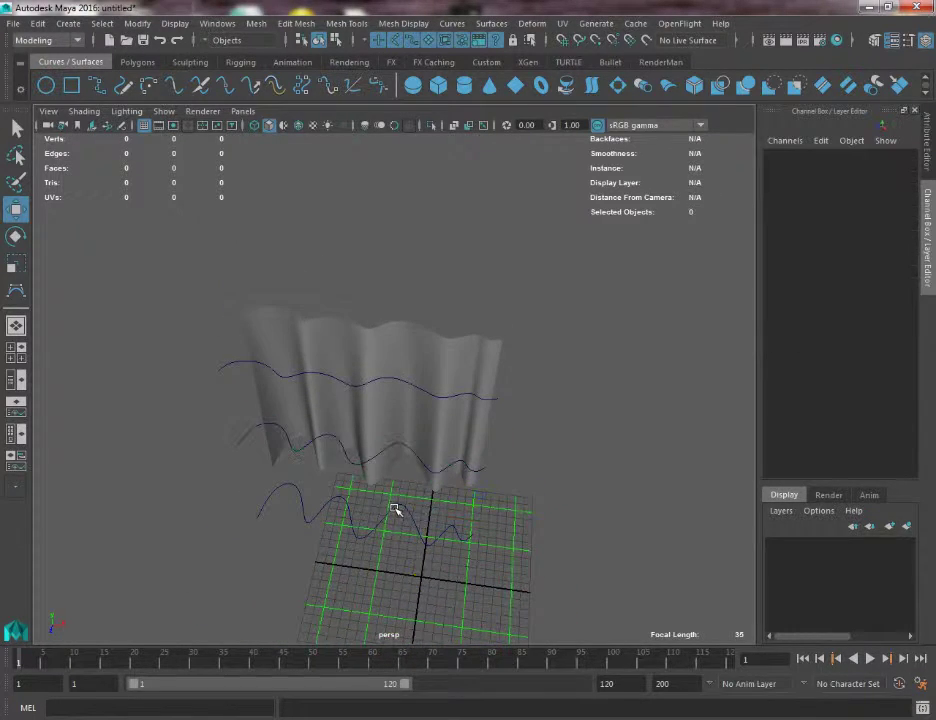
pyautogui.moveTo(391, 371); pyautogui.dragTo(274, 311, button='right')
pyautogui.moveTo(404, 515); pyautogui.dragTo(397, 562)
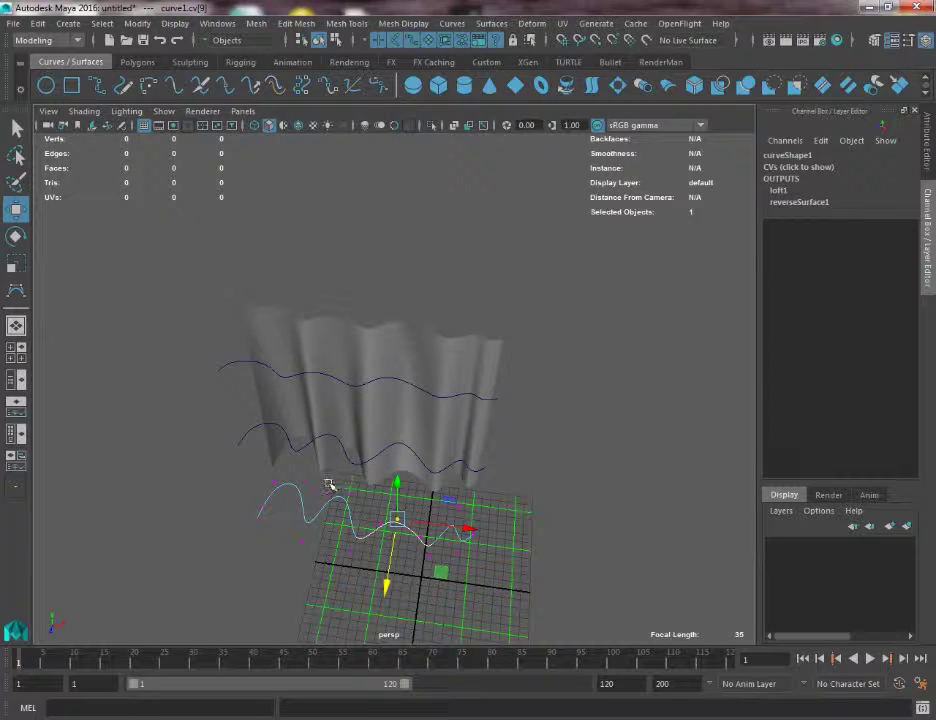
pyautogui.moveTo(329, 485); pyautogui.dragTo(330, 545)
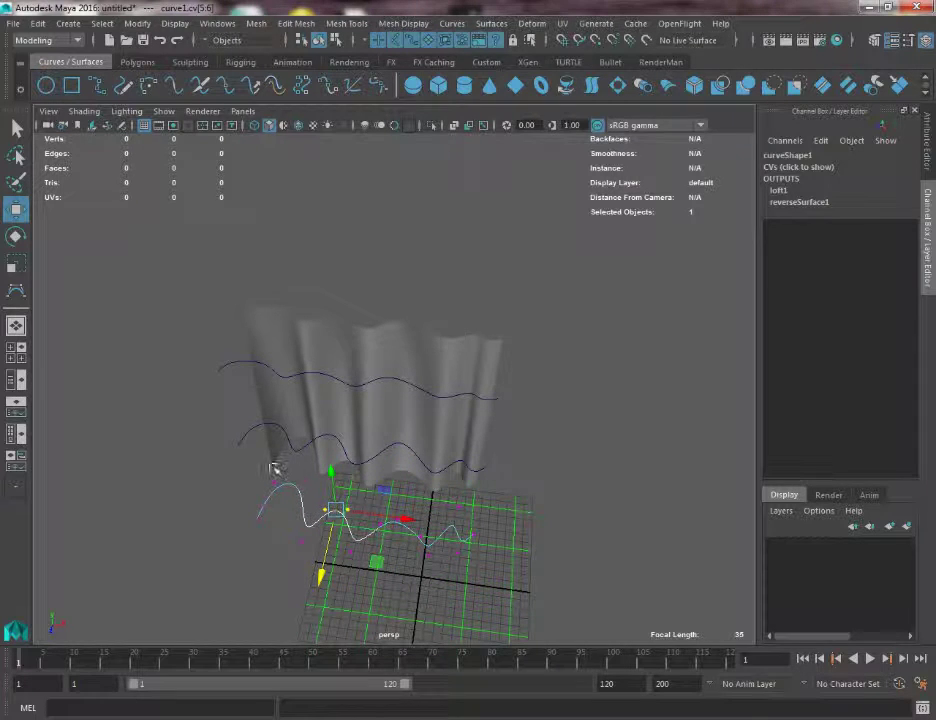
# Step: Reposition the lower curve's vertices near both ends, including CVs 2 and 12, in the XZ plane to vary the outer folds
pyautogui.moveTo(316, 498); pyautogui.dragTo(293, 528)
pyautogui.press('q')
pyautogui.moveTo(264, 469); pyautogui.dragTo(287, 500)
pyautogui.press('w')
pyautogui.moveTo(312, 533); pyautogui.dragTo(312, 554, button='middle')
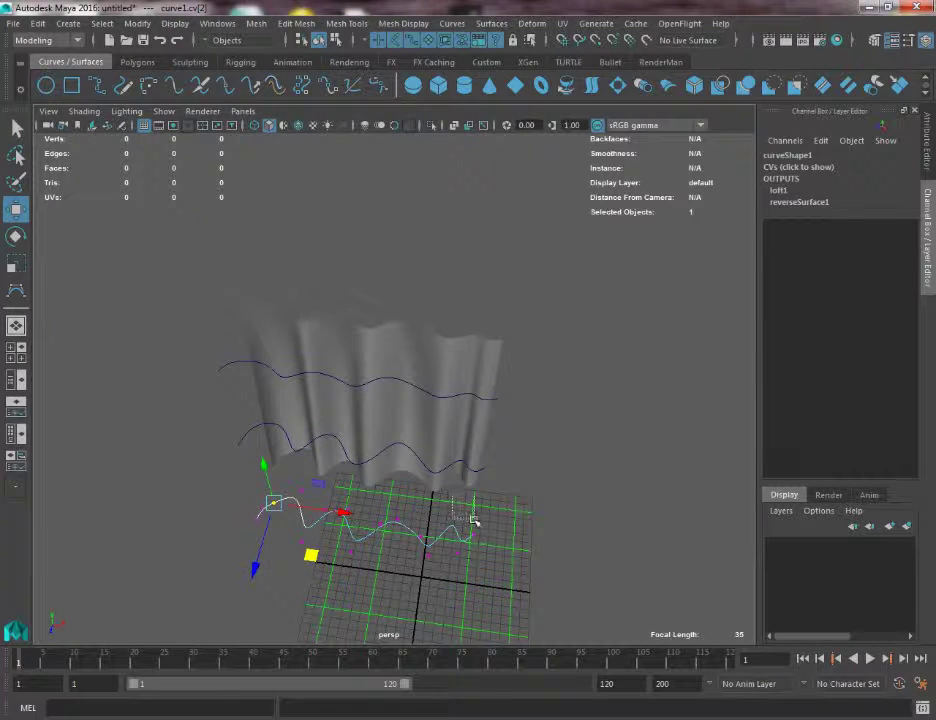
pyautogui.moveTo(474, 521); pyautogui.dragTo(475, 522)
pyautogui.moveTo(501, 559); pyautogui.dragTo(497, 590, button='middle')
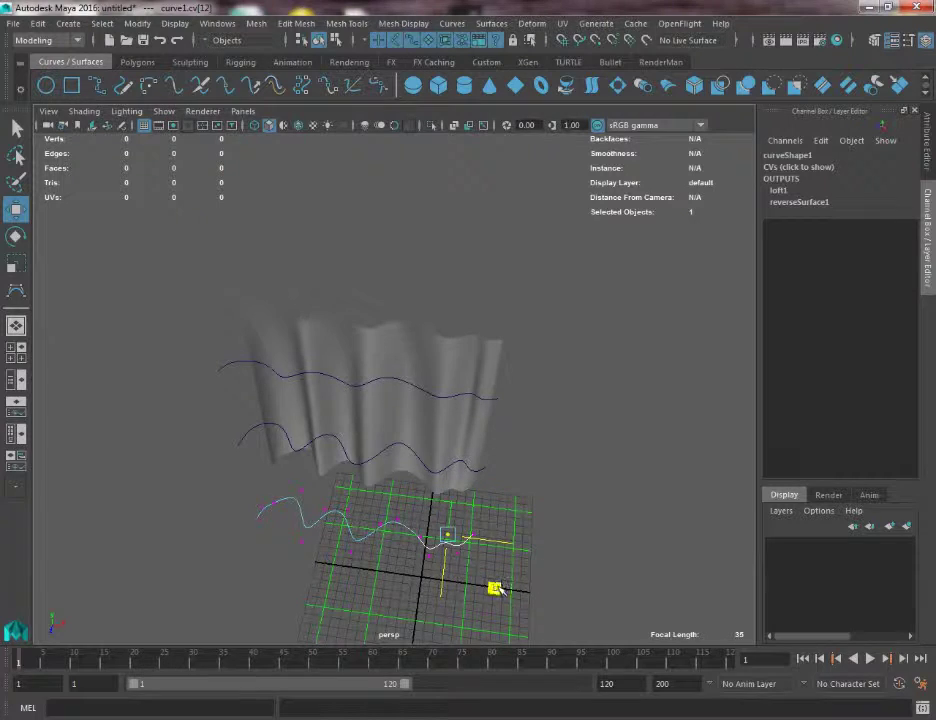
# Step: Show the middle curve's control vertices and reposition CVs 12 and 9 in the XZ plane
pyautogui.keyDown('alt'); pyautogui.moveTo(420, 461); pyautogui.dragTo(404, 429); pyautogui.keyUp('alt')
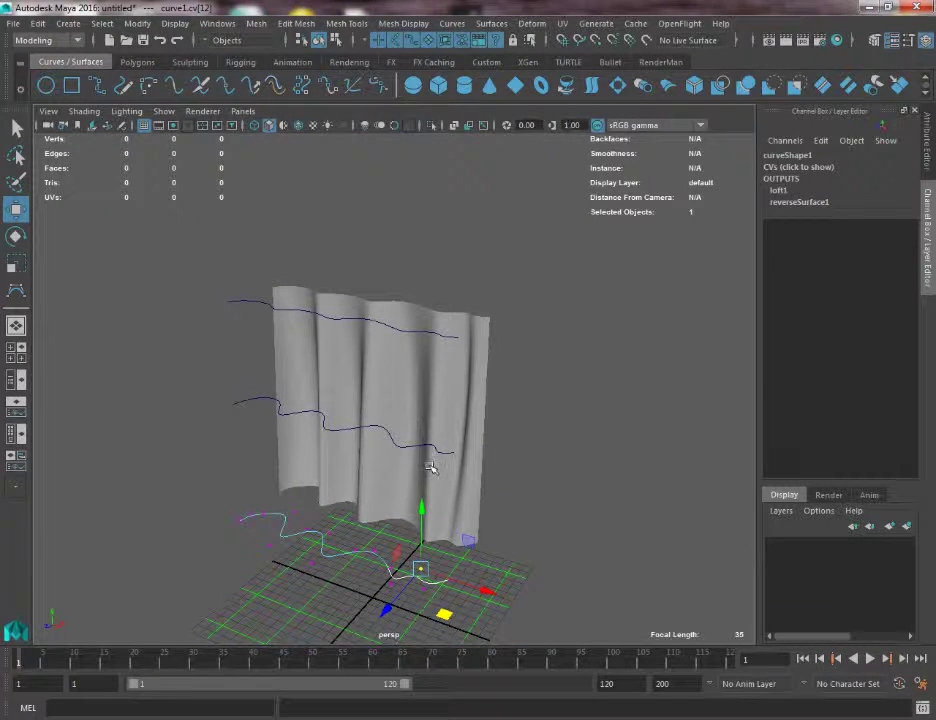
pyautogui.moveTo(440, 452); pyautogui.dragTo(355, 372, button='right')
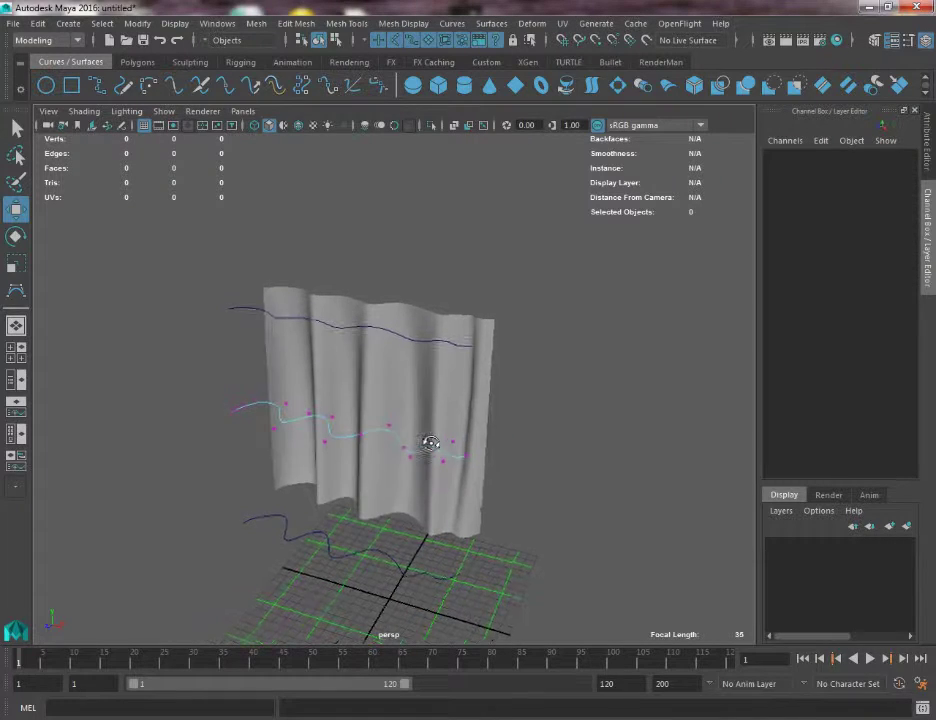
pyautogui.moveTo(433, 425); pyautogui.dragTo(507, 495)
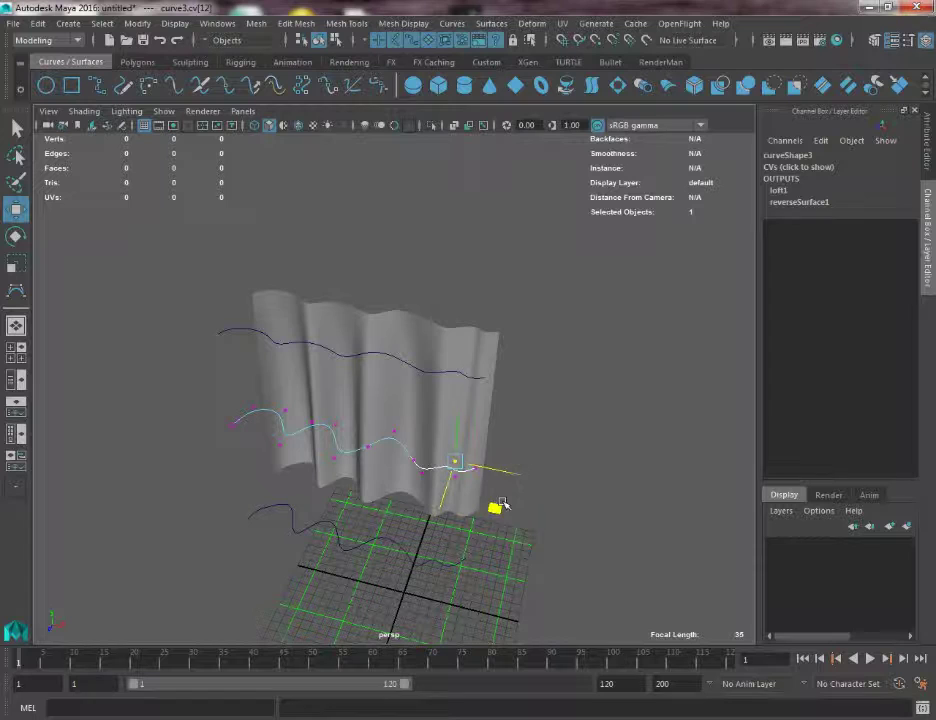
pyautogui.press('q')
pyautogui.press('w')
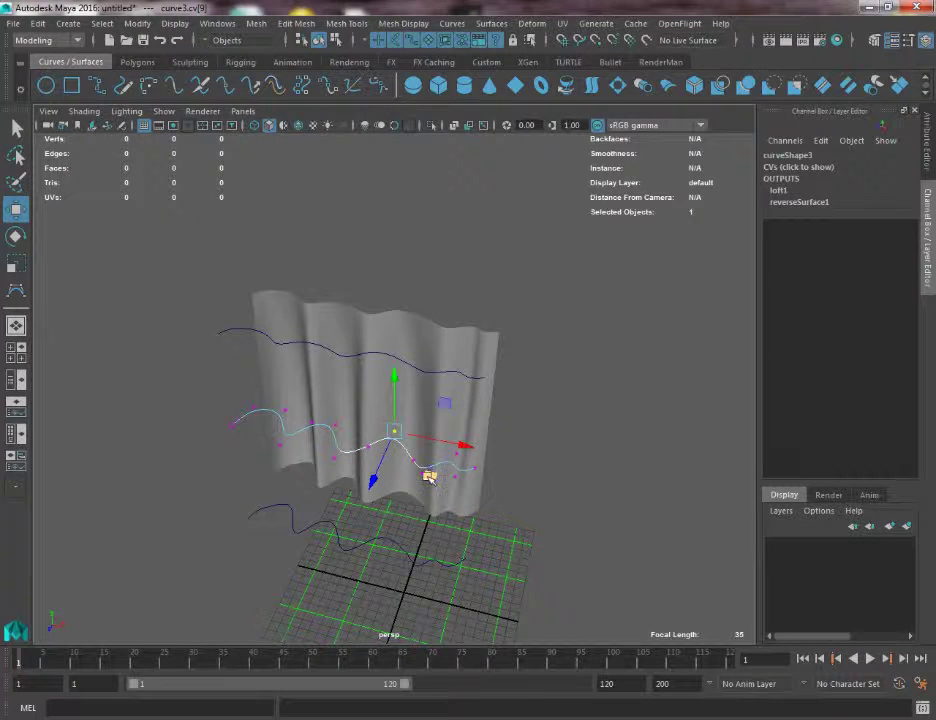
pyautogui.moveTo(428, 479); pyautogui.dragTo(311, 432)
# Step: Shift CVs 5, 3 and 2 of the middle curve in the XZ plane to vary its folds
pyautogui.click(311, 432)
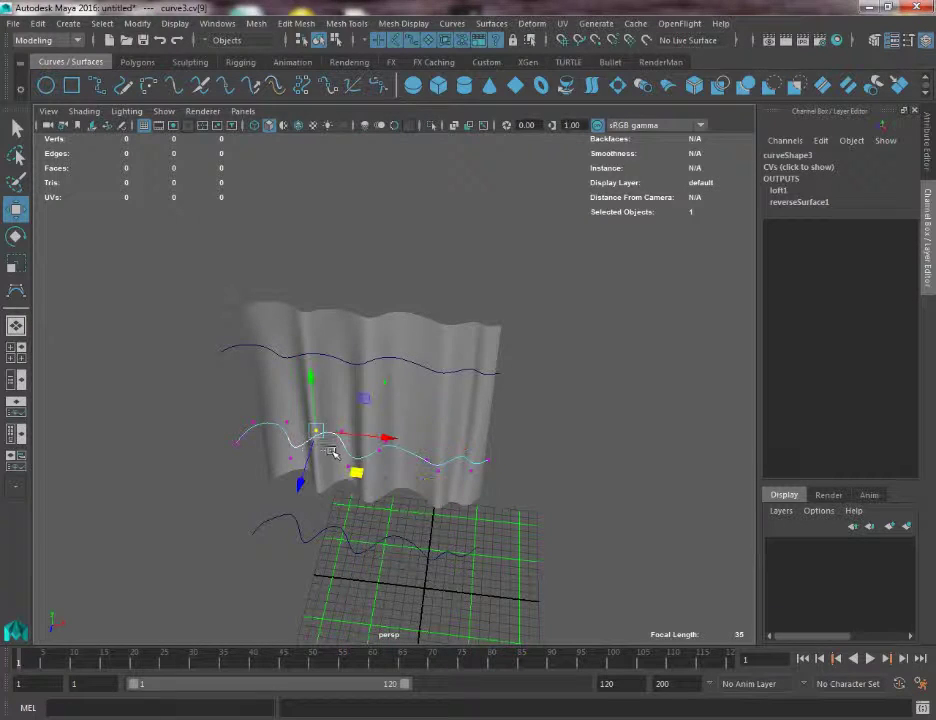
pyautogui.moveTo(357, 475)
pyautogui.mouseDown(button='middle')
pyautogui.moveTo(370, 489)
pyautogui.moveTo(345, 491)
pyautogui.mouseUp(button='middle')
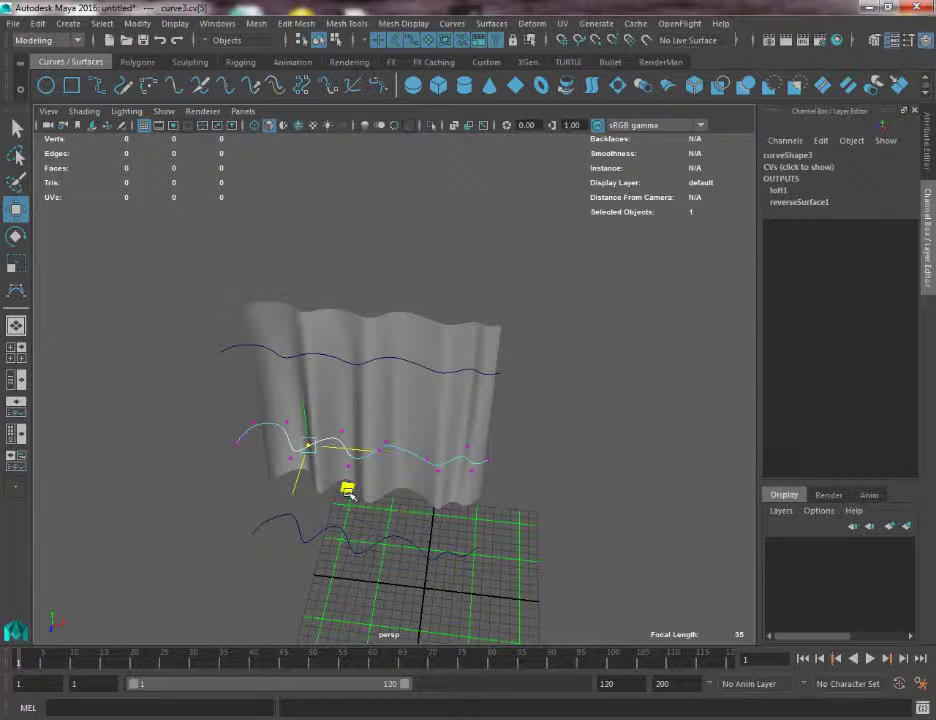
pyautogui.keyDown('alt'); pyautogui.moveTo(251, 426); pyautogui.dragTo(331, 484); pyautogui.keyUp('alt')
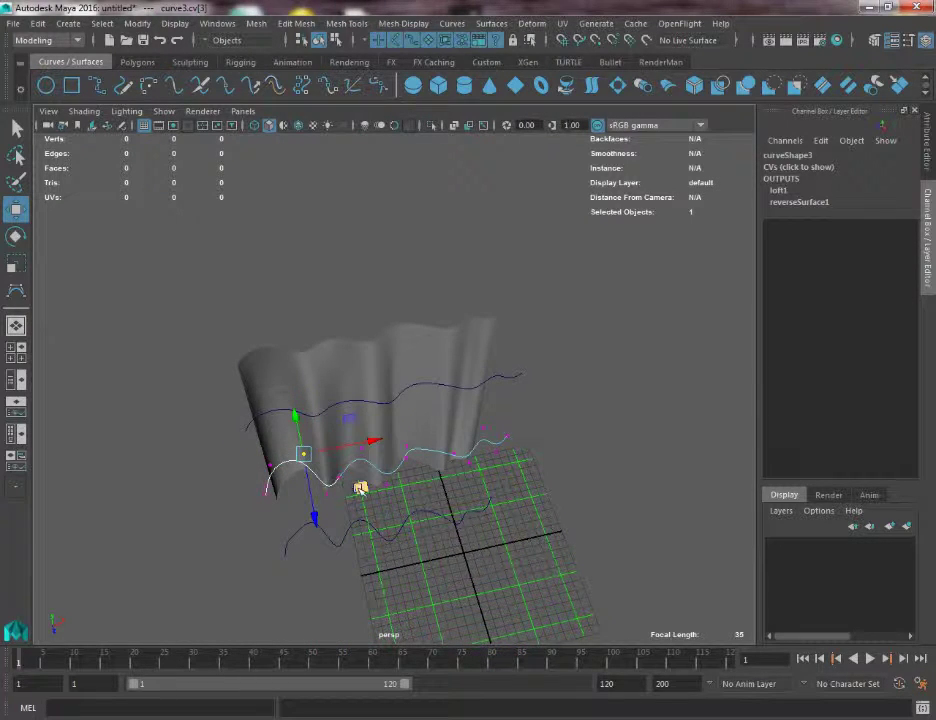
pyautogui.moveTo(360, 488); pyautogui.dragTo(385, 500, button='middle')
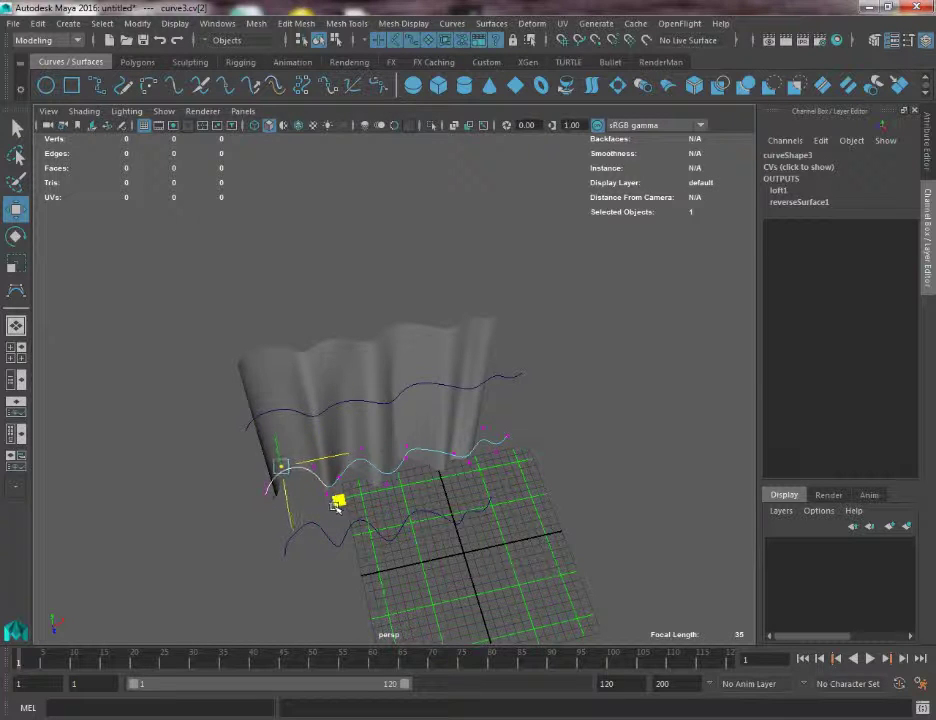
pyautogui.keyDown('alt'); pyautogui.moveTo(338, 512); pyautogui.dragTo(300, 474); pyautogui.keyUp('alt')
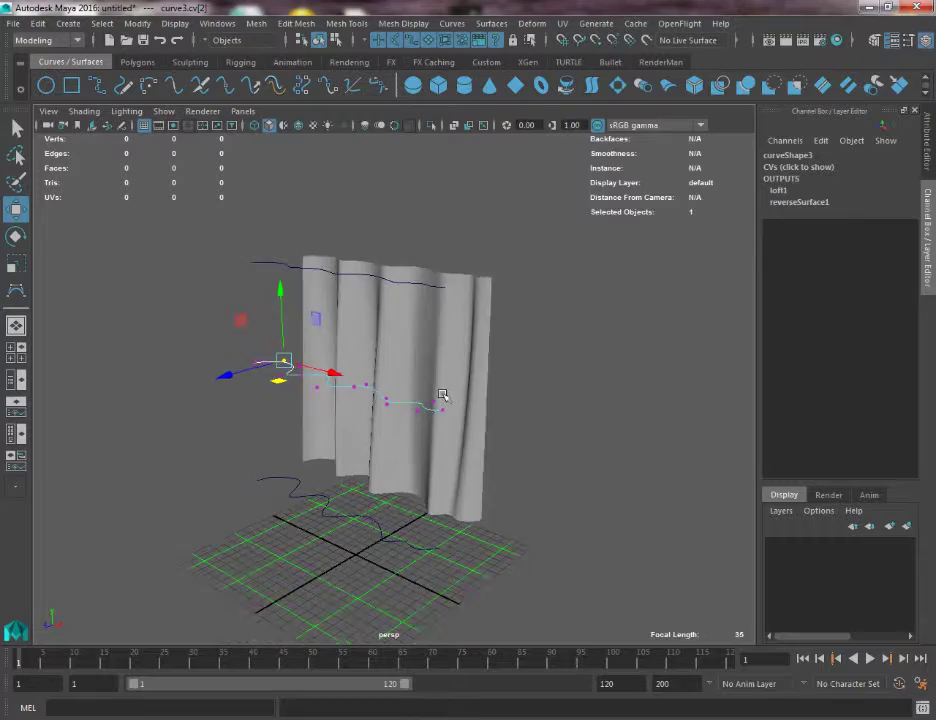
# Step: Check the reshaped folds from the front and sides and select the lofted surface
pyautogui.keyDown('alt'); pyautogui.moveTo(443, 396); pyautogui.dragTo(521, 391); pyautogui.keyUp('alt')
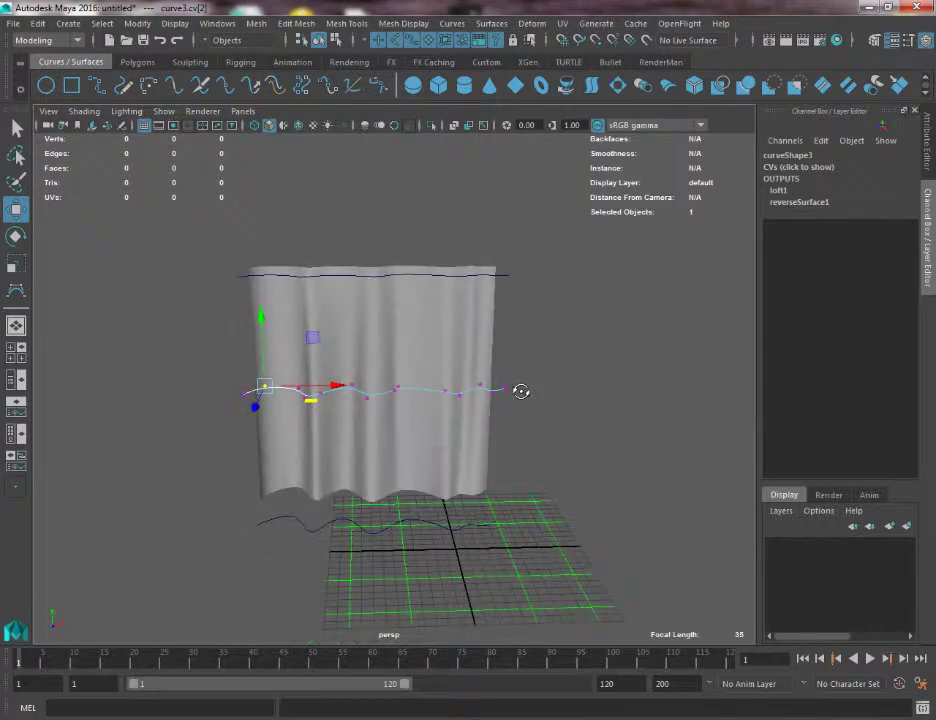
pyautogui.click(388, 352)
pyautogui.keyDown('alt'); pyautogui.moveTo(474, 353); pyautogui.dragTo(421, 363); pyautogui.keyUp('alt')
pyautogui.click(547, 370)
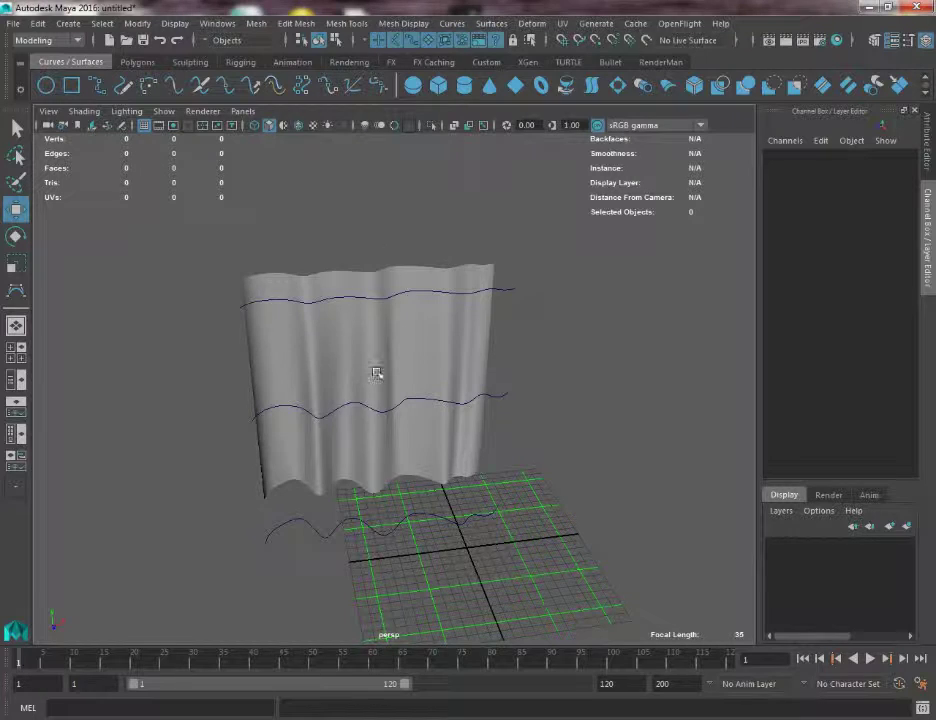
pyautogui.keyDown('alt'); pyautogui.moveTo(345, 390); pyautogui.dragTo(389, 338); pyautogui.keyUp('alt')
pyautogui.click(495, 299)
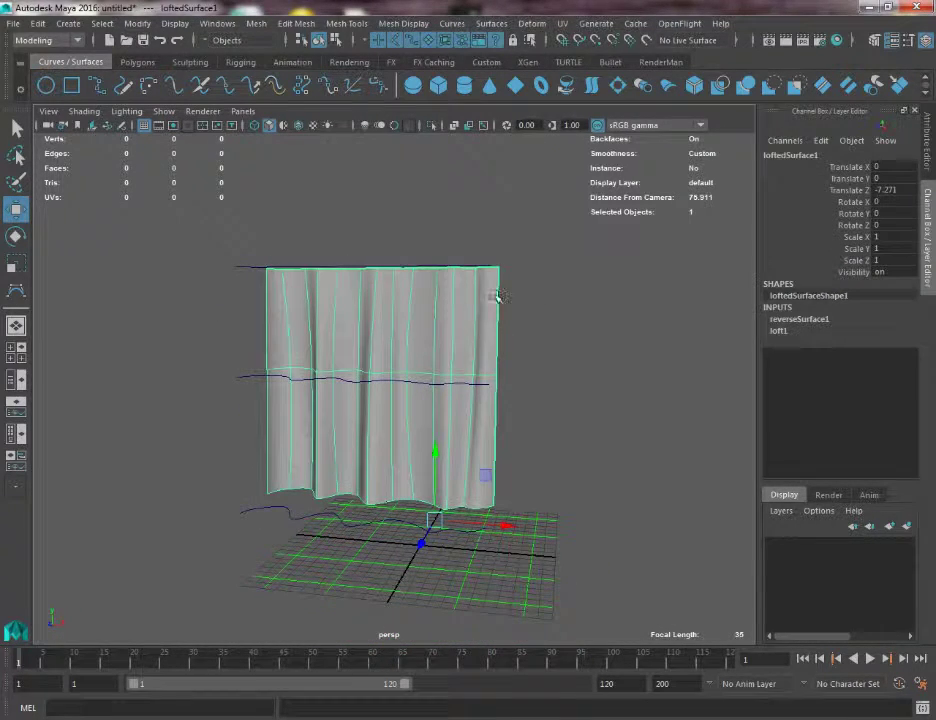
# Step: View the lofted surface's UV layout in the UV Editor
pyautogui.click(139, 62)
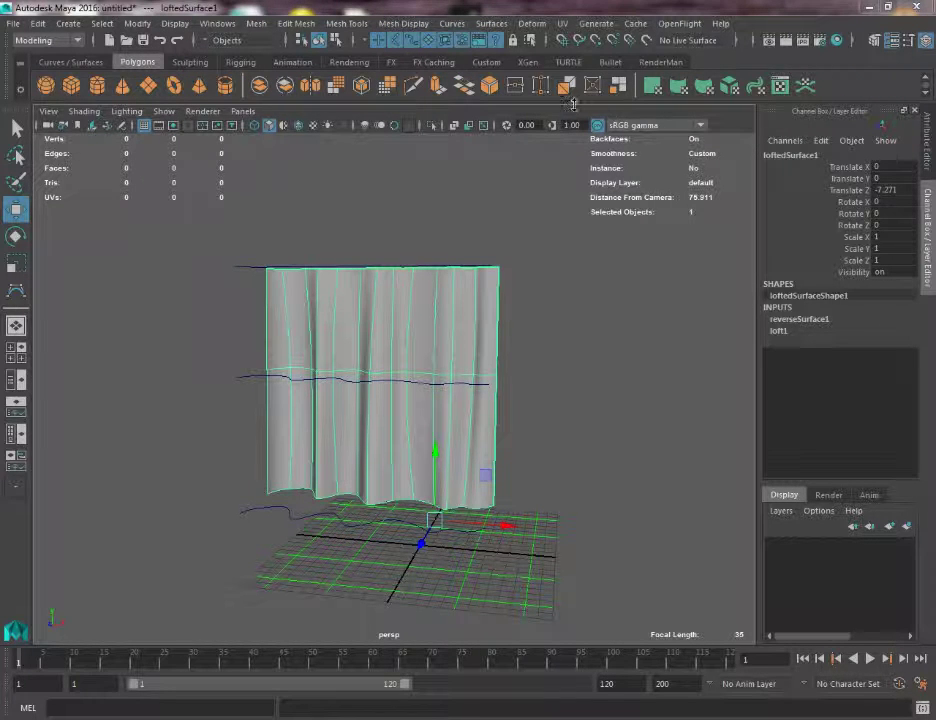
pyautogui.moveTo(935, 151); pyautogui.dragTo(555, 77)
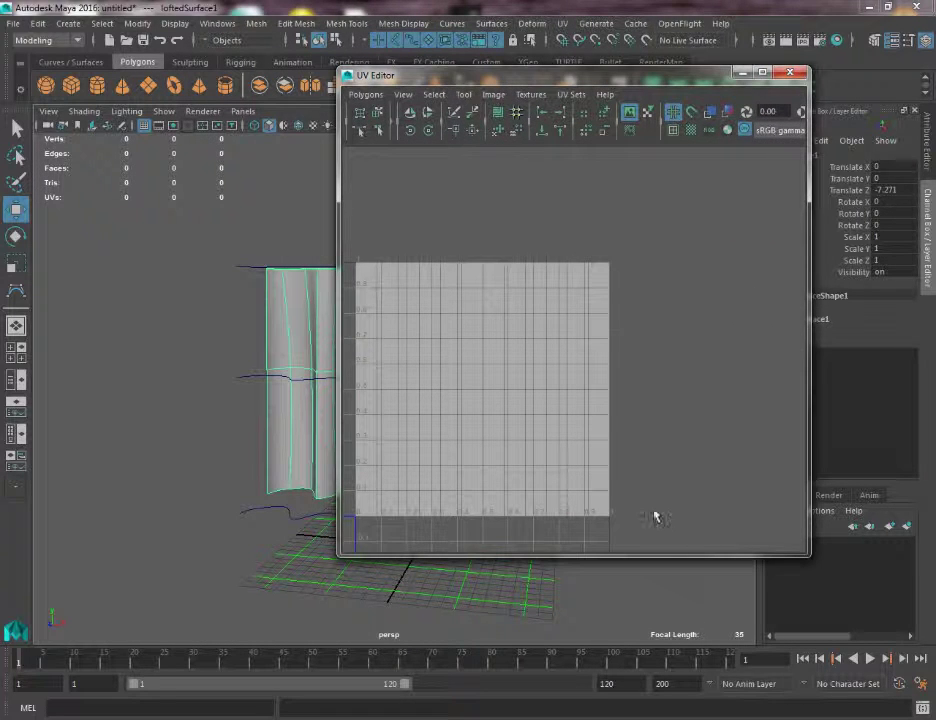
pyautogui.moveTo(548, 80); pyautogui.dragTo(770, 79)
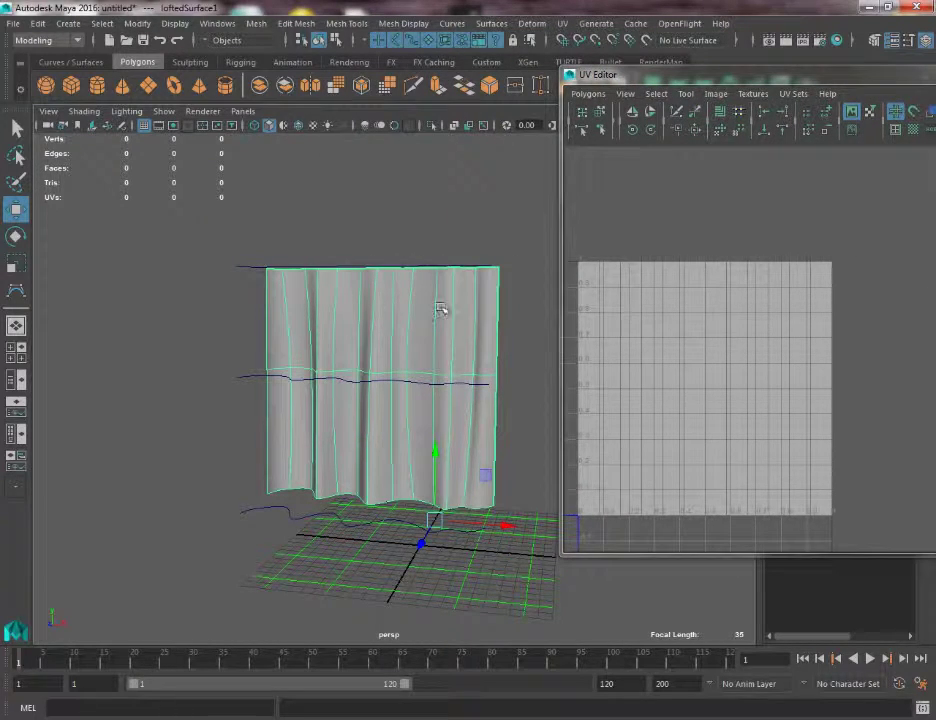
pyautogui.moveTo(674, 78); pyautogui.dragTo(935, 80)
# Step: Set the NURBS to Polygons conversion options to output Quads for the lofted surface
pyautogui.keyDown('alt'); pyautogui.moveTo(410, 302); pyautogui.dragTo(441, 377); pyautogui.keyUp('alt')
pyautogui.moveTo(368, 368)
pyautogui.keyDown('alt'); pyautogui.mouseDown()
pyautogui.moveTo(355, 371)
pyautogui.moveTo(367, 366)
pyautogui.mouseUp(); pyautogui.keyUp('alt')
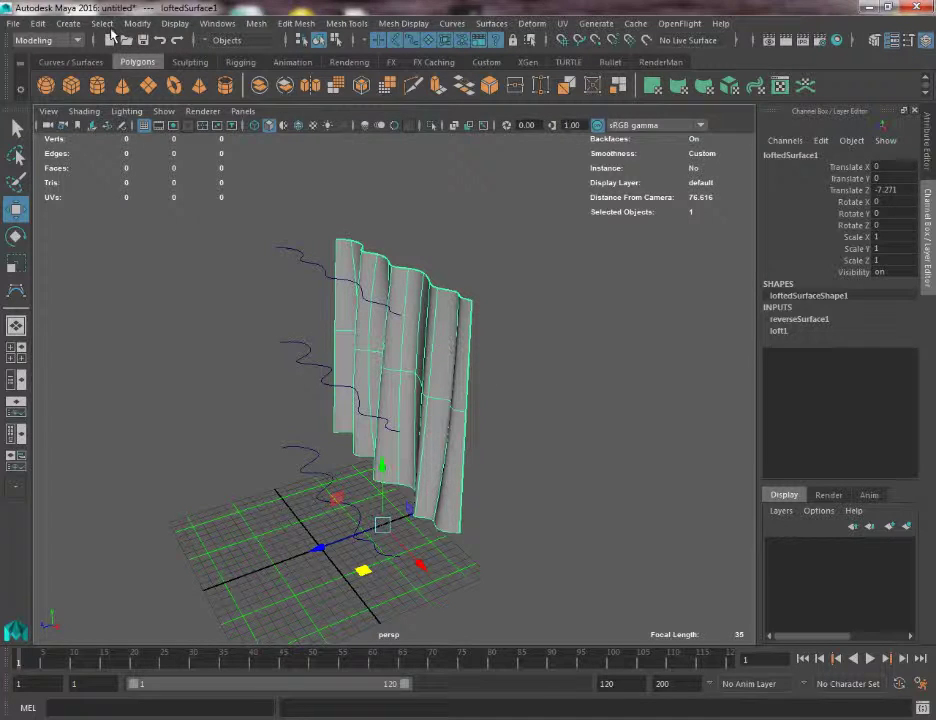
pyautogui.click(77, 25)
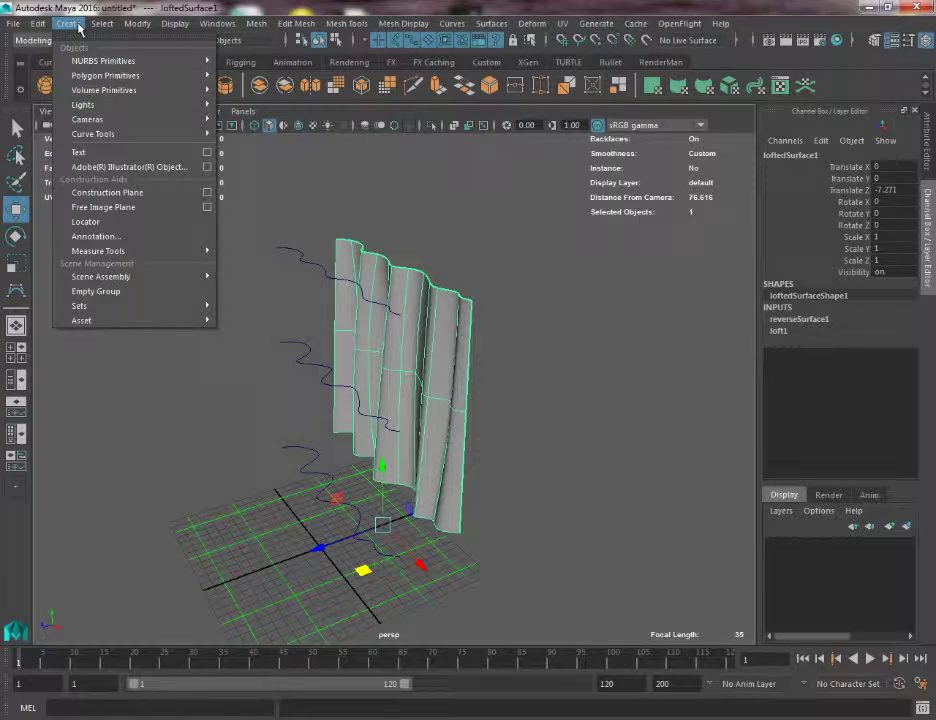
pyautogui.click(458, 434)
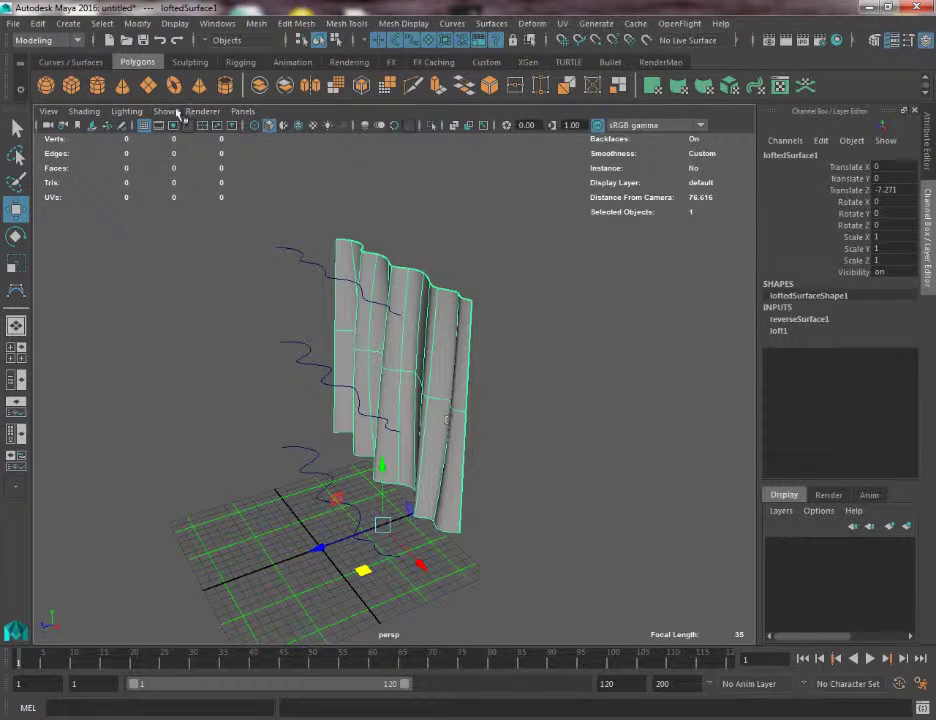
pyautogui.click(137, 23)
pyautogui.moveTo(226, 368)
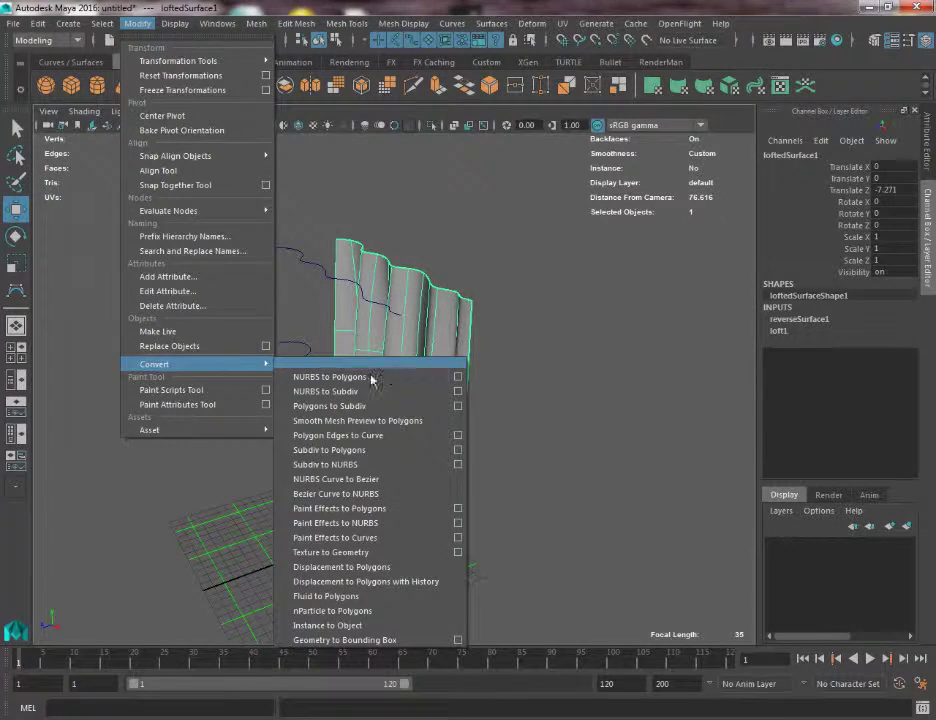
pyautogui.click(458, 377)
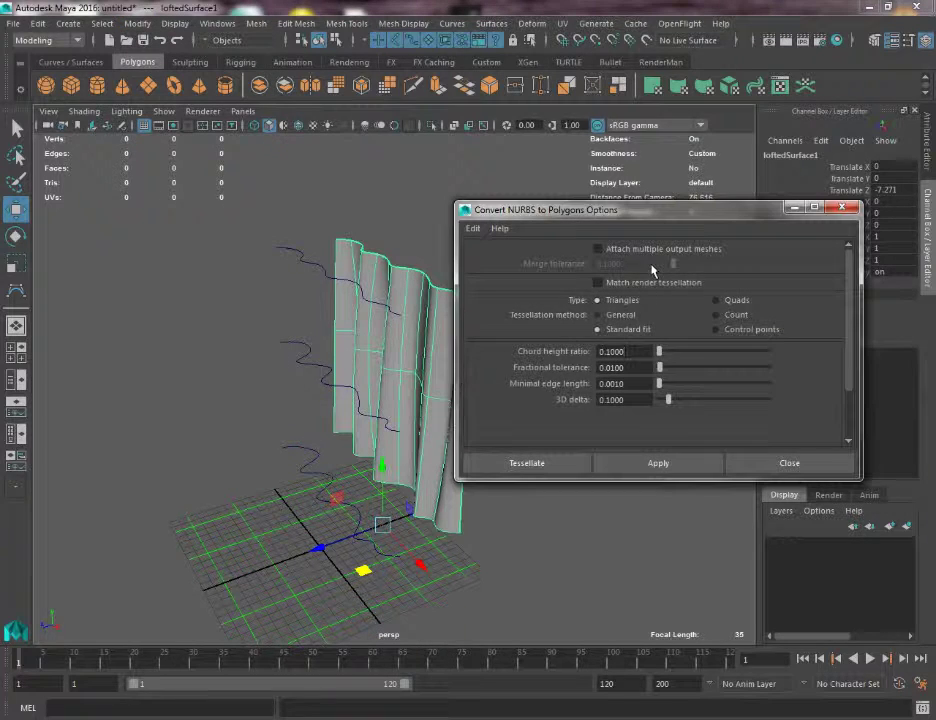
pyautogui.click(735, 302)
pyautogui.click(144, 26)
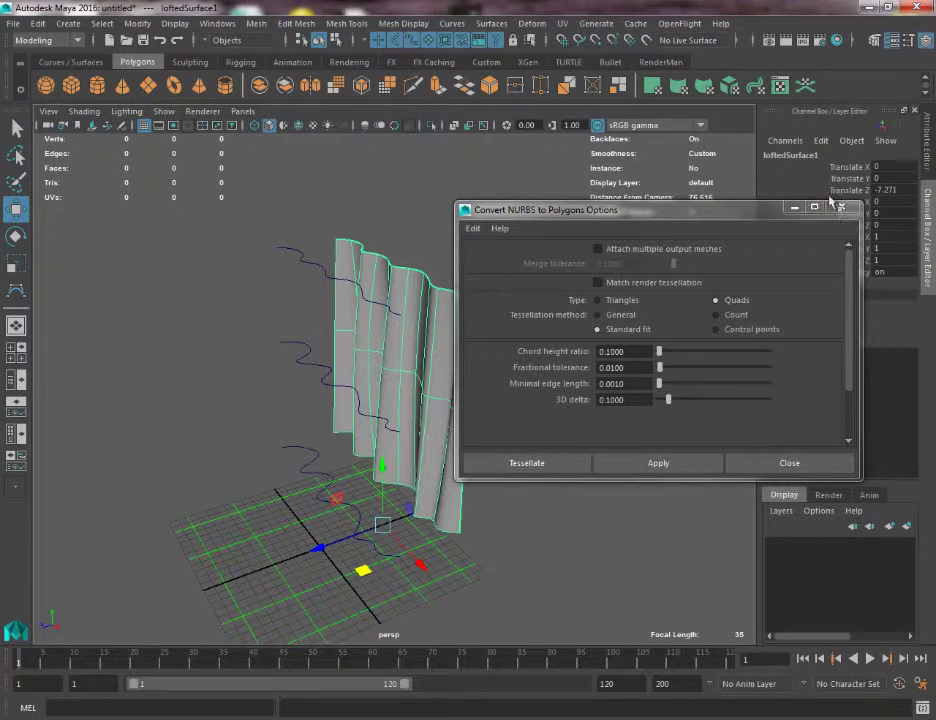
pyautogui.click(842, 208)
pyautogui.click(838, 209)
# Step: Convert the lofted surface to a quad mesh using the Count tessellation method with a count of 200
pyautogui.click(130, 23)
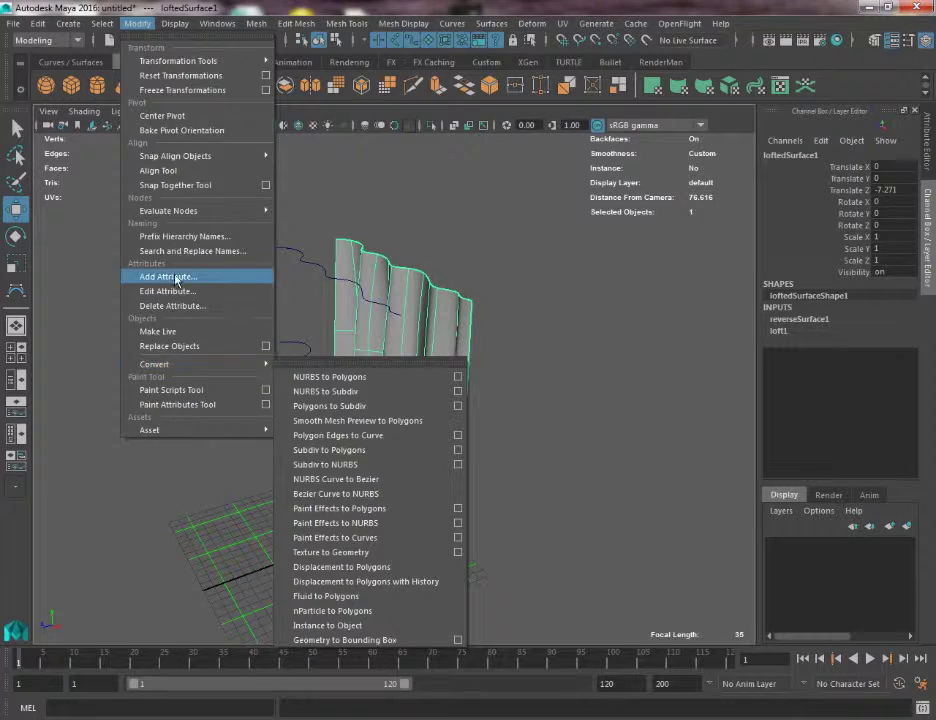
pyautogui.moveTo(180, 364)
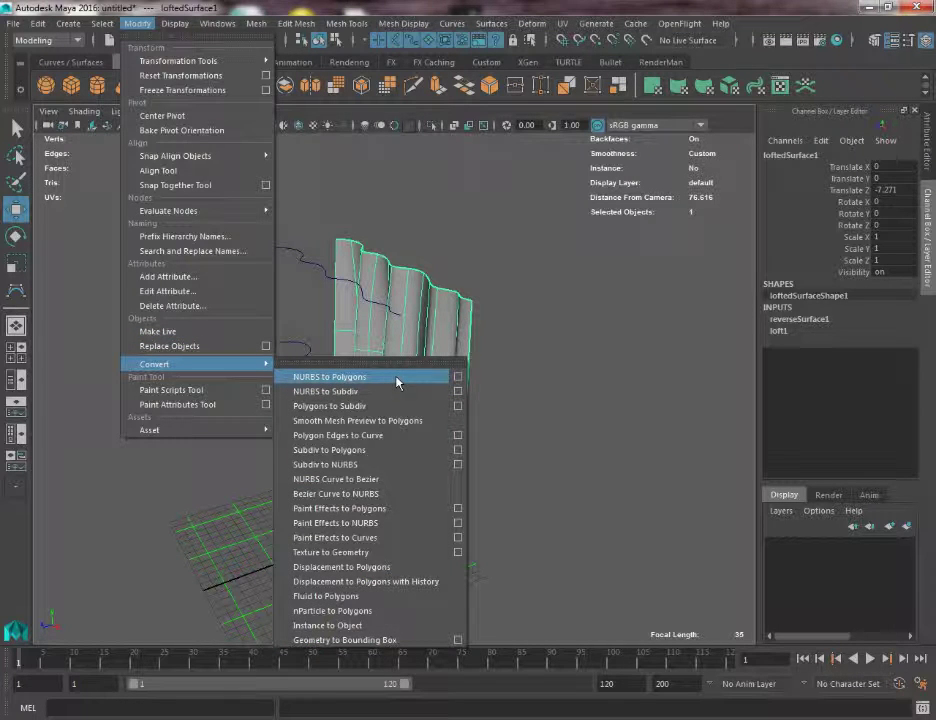
pyautogui.click(458, 377)
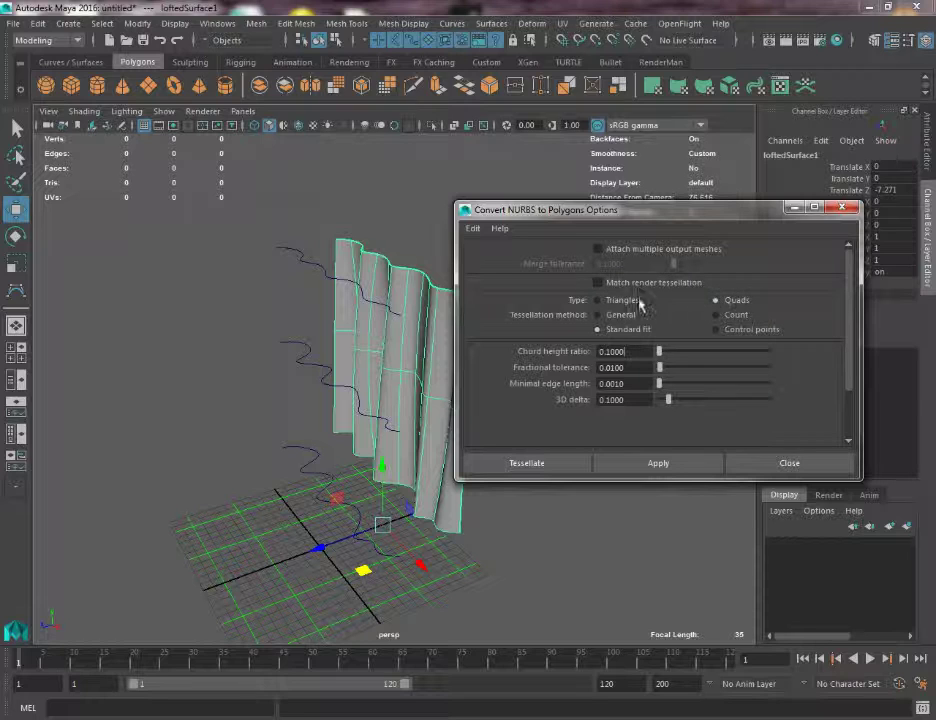
pyautogui.click(730, 315)
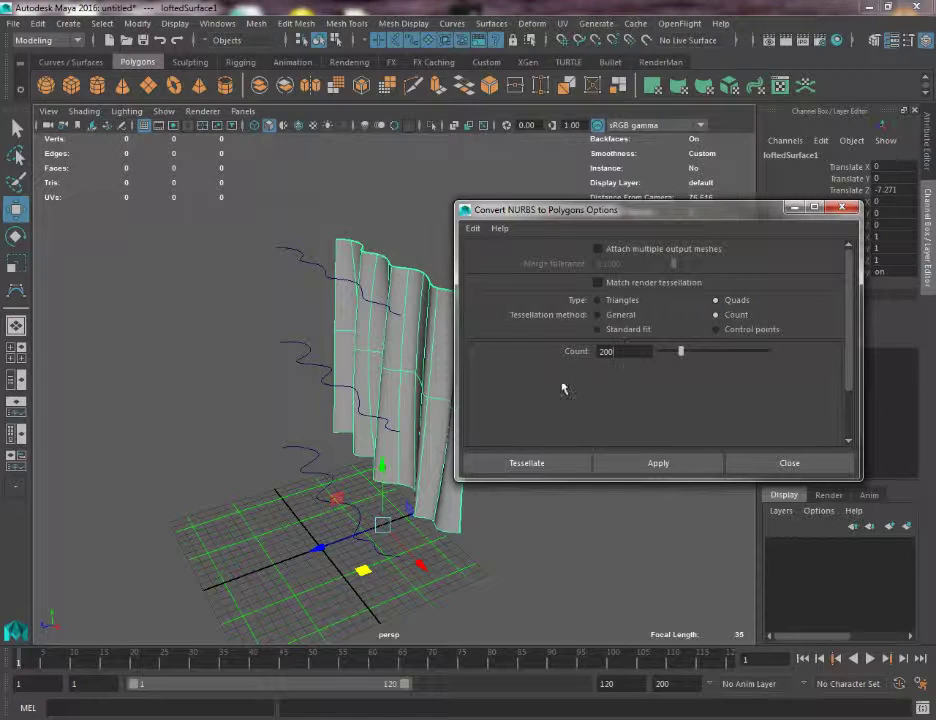
pyautogui.click(548, 465)
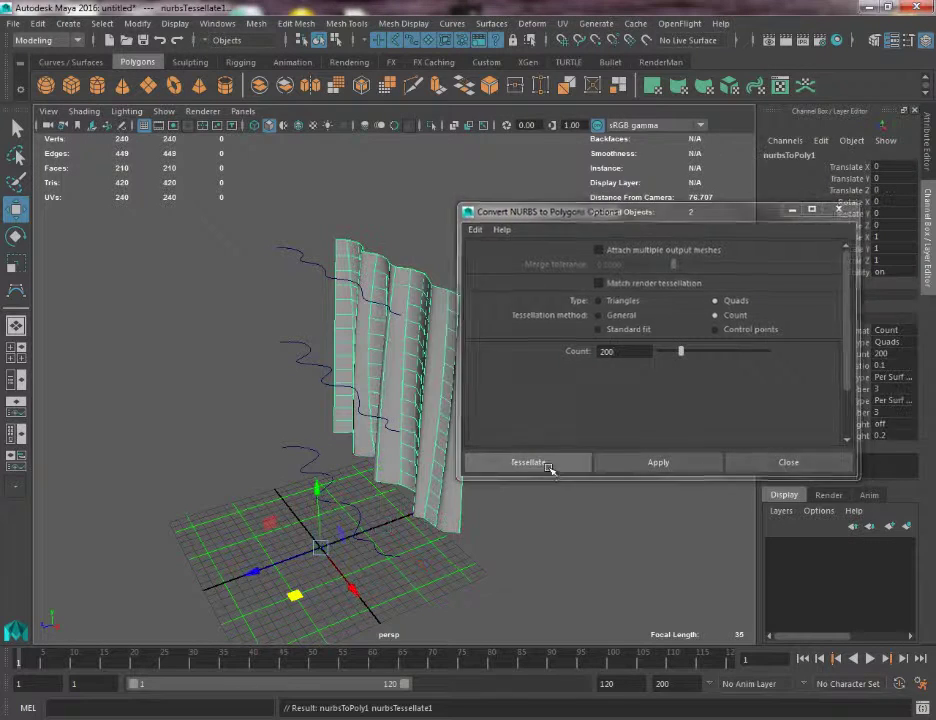
# Step: Move the new polygon mesh away from the lofted surface along Z to inspect it, and delete that mesh
pyautogui.press('e')
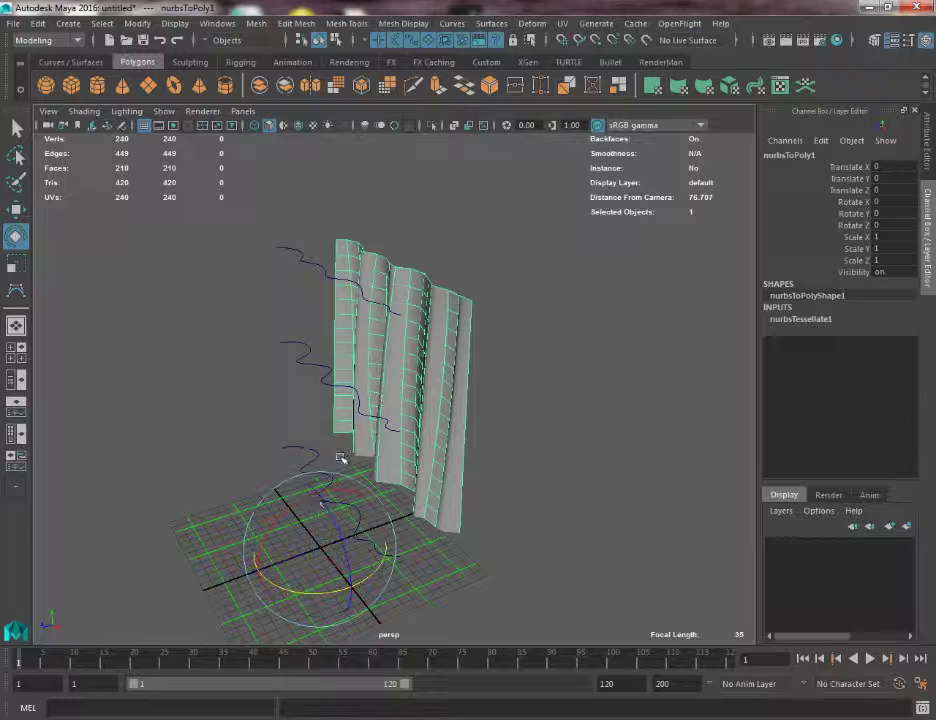
pyautogui.press('w')
pyautogui.moveTo(253, 570); pyautogui.dragTo(382, 529)
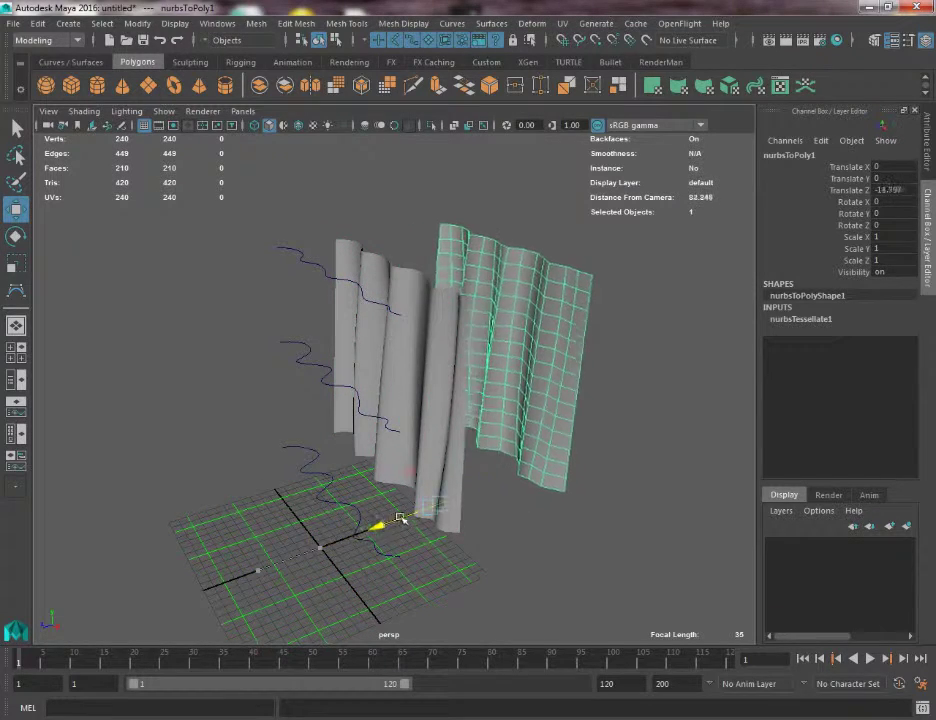
pyautogui.click(530, 547)
pyautogui.moveTo(530, 547)
pyautogui.keyDown('alt'); pyautogui.mouseDown()
pyautogui.moveTo(537, 583)
pyautogui.moveTo(425, 545)
pyautogui.moveTo(526, 527)
pyautogui.mouseUp(); pyautogui.keyUp('alt')
pyautogui.hotkey('ctrl', 'z')
pyautogui.press('Delete')
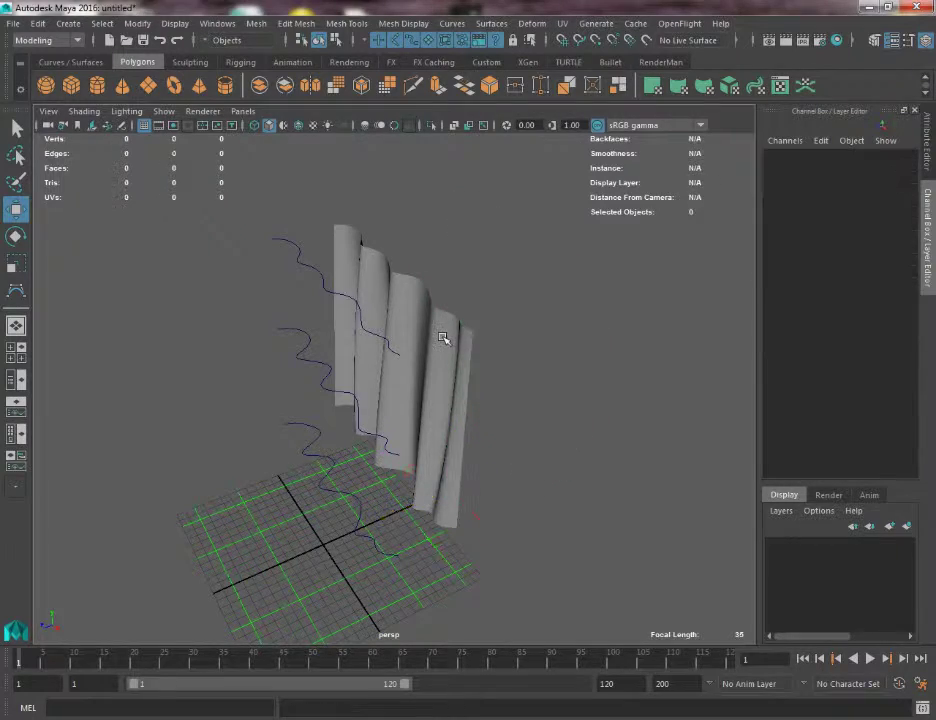
# Step: Select the lofted surface and convert it to a quad mesh with a tessellation count of 300
pyautogui.click(443, 338)
pyautogui.click(124, 26)
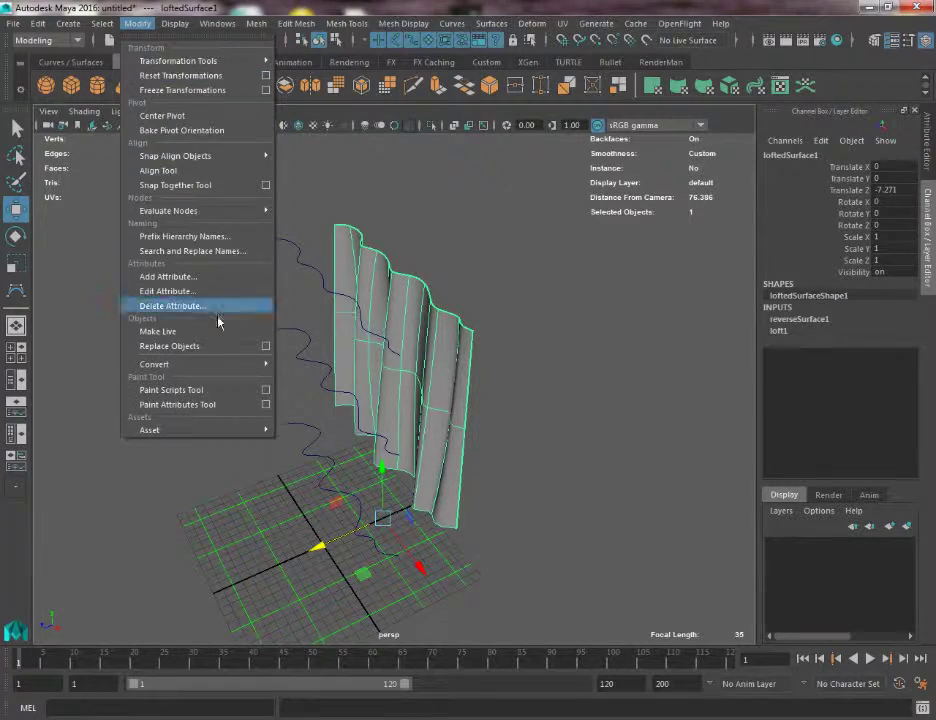
pyautogui.moveTo(223, 366)
pyautogui.click(457, 376)
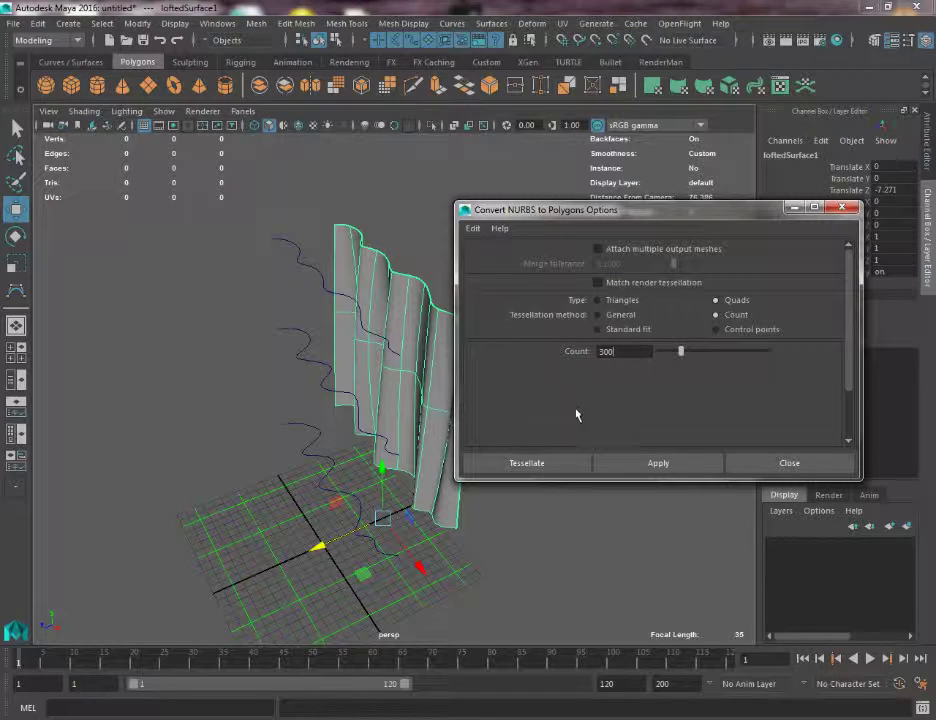
pyautogui.click(675, 461)
pyautogui.click(733, 462)
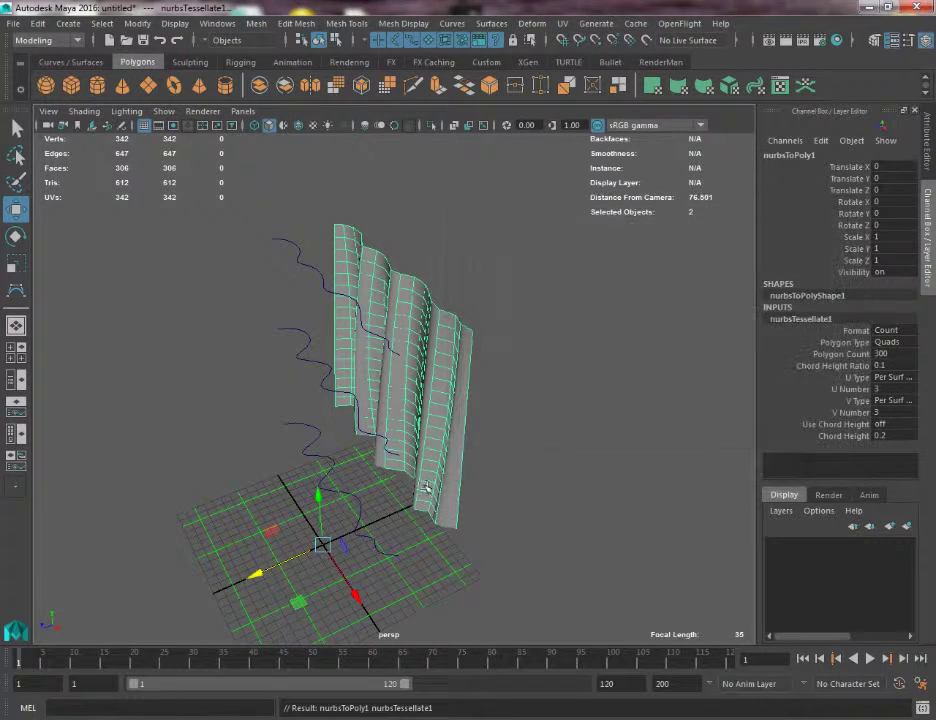
# Step: Move the converted mesh along Z to about -18.2 and delete the original lofted surface and its three curves
pyautogui.moveTo(425, 487); pyautogui.dragTo(512, 490, button='middle')
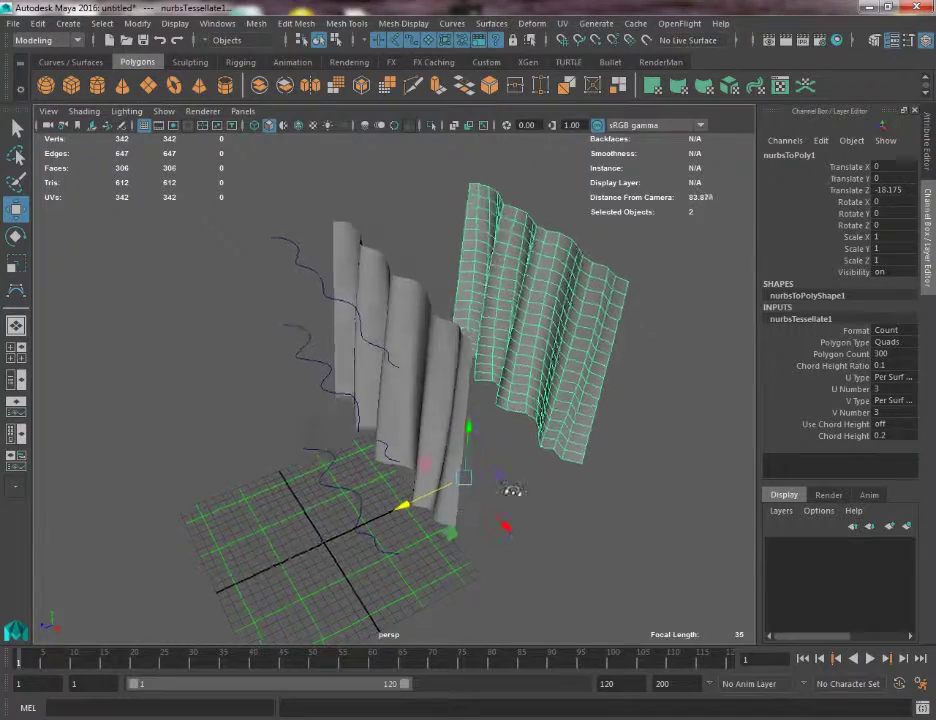
pyautogui.keyDown('alt'); pyautogui.moveTo(512, 490); pyautogui.dragTo(432, 440); pyautogui.keyUp('alt')
pyautogui.click(418, 446)
pyautogui.scroll(-4, 432, 440)
pyautogui.moveTo(258, 238); pyautogui.dragTo(386, 634)
pyautogui.press('Delete')
# Step: Move the polygon mesh to about 15.5 in Z, center its pivot, and shift it to about 4.5 in X
pyautogui.moveTo(380, 271); pyautogui.dragTo(548, 513)
pyautogui.moveTo(340, 466); pyautogui.dragTo(172, 488)
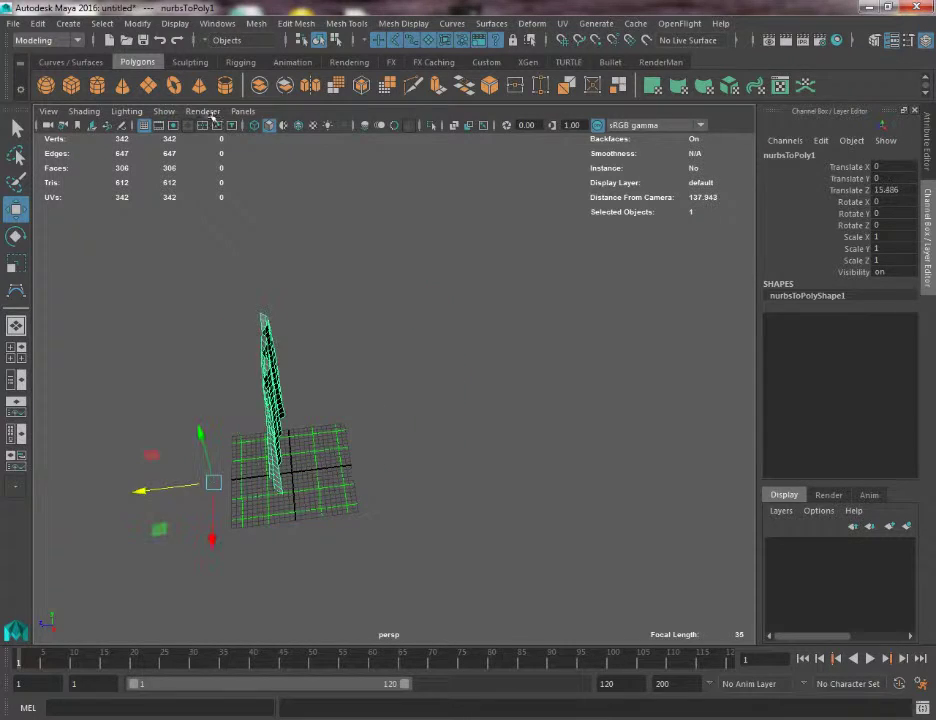
pyautogui.click(137, 23)
pyautogui.moveTo(189, 158)
pyautogui.click(163, 116)
pyautogui.keyDown('alt'); pyautogui.moveTo(195, 320); pyautogui.dragTo(385, 388); pyautogui.keyUp('alt')
pyautogui.moveTo(437, 503); pyautogui.dragTo(464, 506)
# Step: Turn on soft selection and shift two neighbouring vertices on the curtain's bottom hem in the XZ plane
pyautogui.click(502, 348)
pyautogui.keyDown('alt'); pyautogui.moveTo(516, 405); pyautogui.dragTo(552, 365); pyautogui.keyUp('alt')
pyautogui.scroll(5, 560, 388)
pyautogui.keyDown('alt'); pyautogui.moveTo(552, 365); pyautogui.dragTo(276, 405, button='right'); pyautogui.keyUp('alt')
pyautogui.click(262, 405)
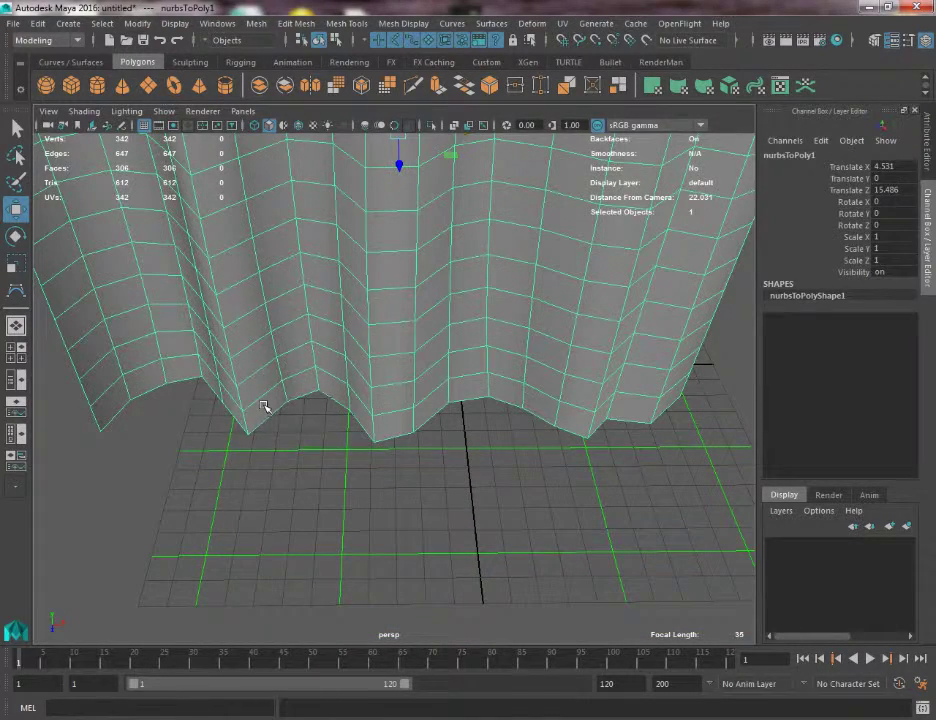
pyautogui.moveTo(262, 330); pyautogui.dragTo(205, 328, button='right')
pyautogui.click(289, 403)
pyautogui.press('b')
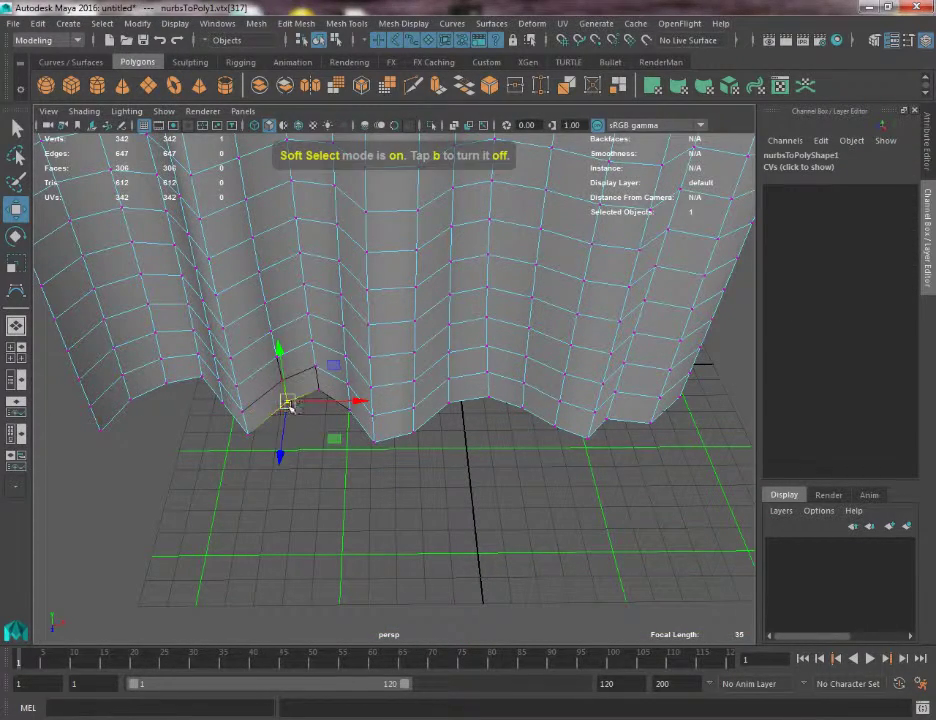
pyautogui.moveTo(334, 439); pyautogui.dragTo(333, 456)
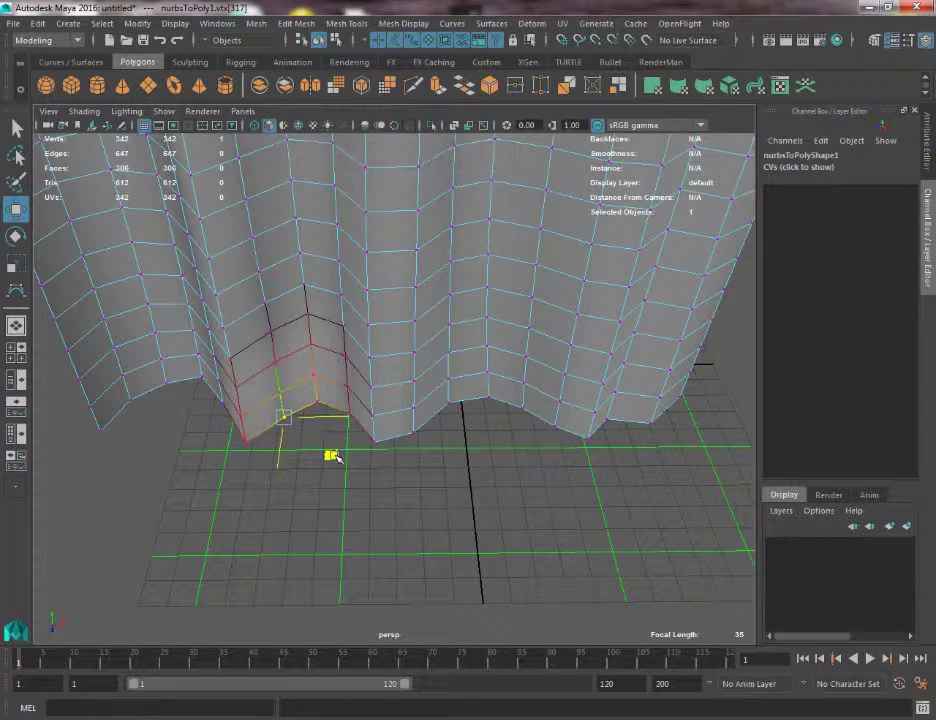
pyautogui.click(243, 438)
pyautogui.moveTo(253, 418); pyautogui.dragTo(188, 432)
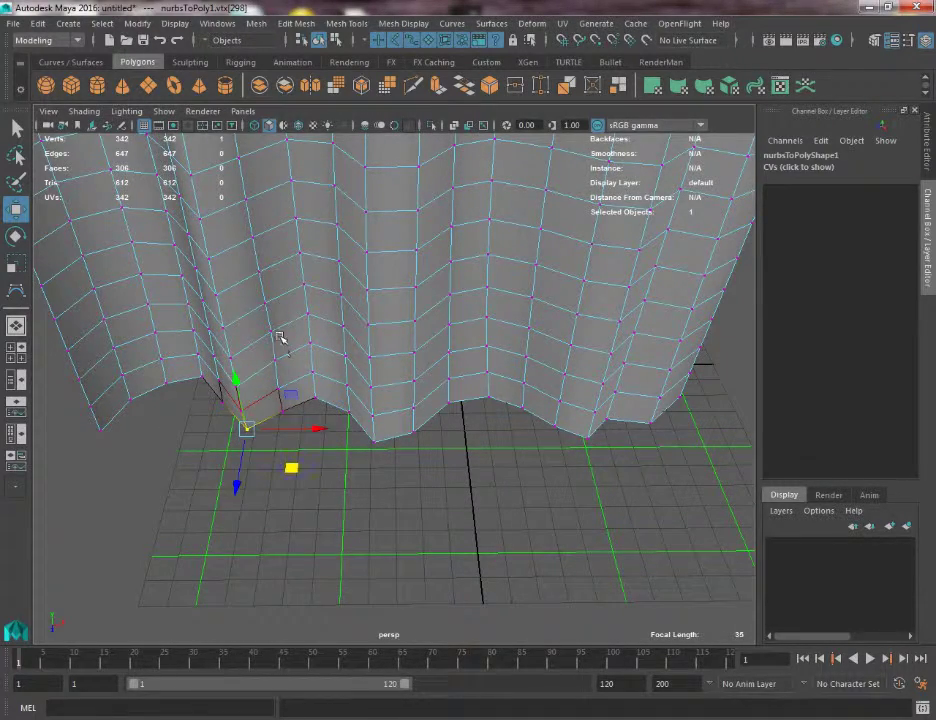
# Step: Preview the curtain mesh smoothed, return to object mode, and check its folds from several angles
pyautogui.press('3')
pyautogui.keyDown('alt'); pyautogui.moveTo(393, 313); pyautogui.dragTo(305, 242); pyautogui.keyUp('alt')
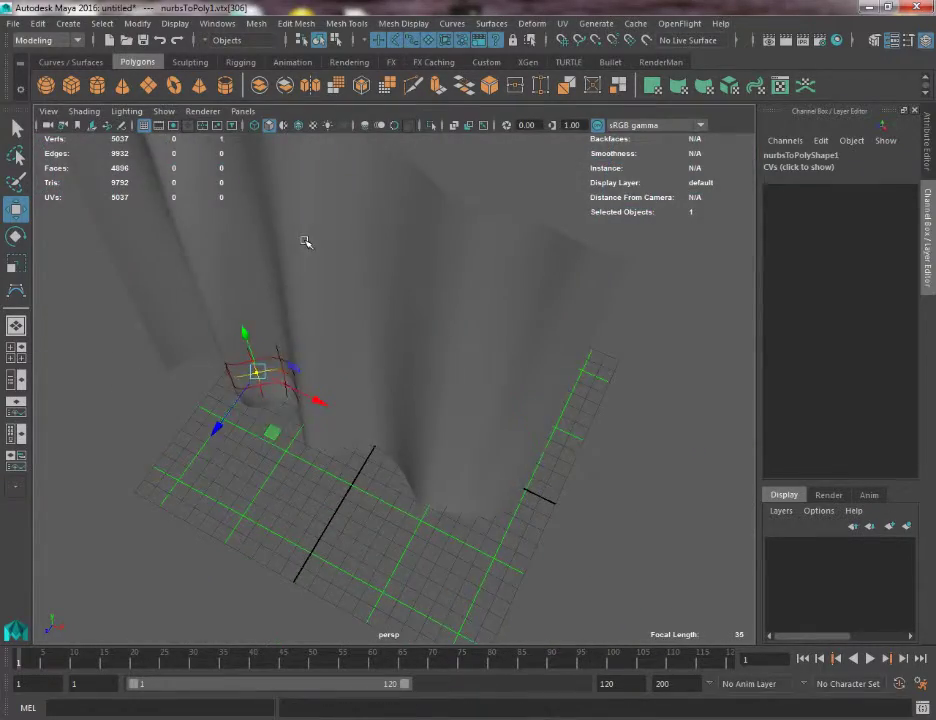
pyautogui.moveTo(305, 242); pyautogui.dragTo(345, 208, button='right')
pyautogui.keyDown('alt'); pyautogui.moveTo(345, 208); pyautogui.dragTo(390, 300, button='middle'); pyautogui.keyUp('alt')
pyautogui.keyDown('alt'); pyautogui.moveTo(395, 440); pyautogui.dragTo(430, 322); pyautogui.keyUp('alt')
pyautogui.click(426, 416)
pyautogui.keyDown('alt'); pyautogui.moveTo(426, 416); pyautogui.dragTo(280, 559, button='middle'); pyautogui.keyUp('alt')
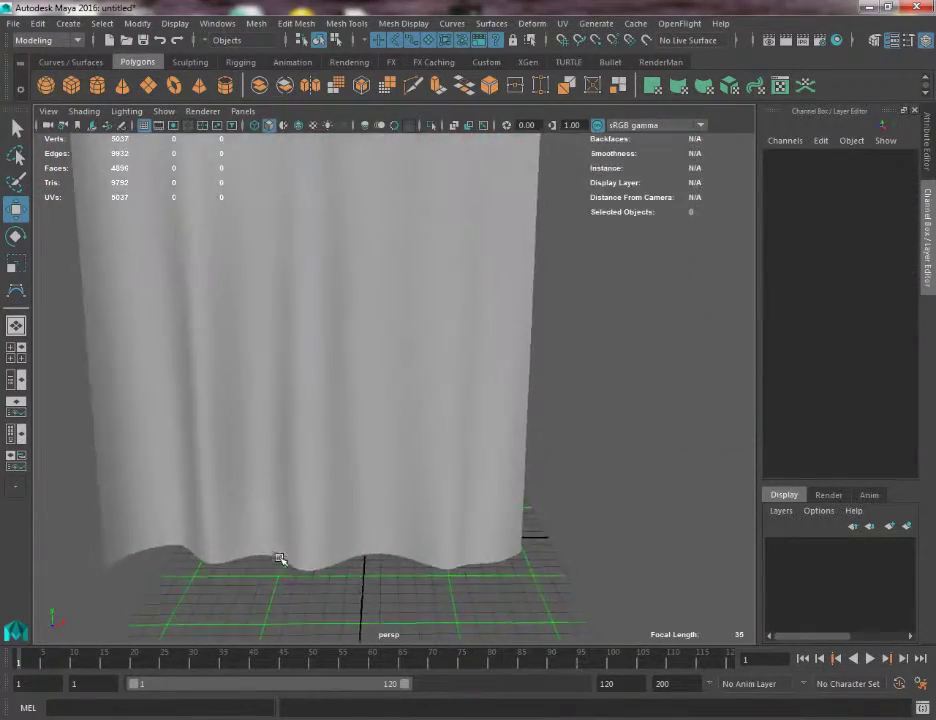
pyautogui.keyDown('alt'); pyautogui.moveTo(280, 560); pyautogui.dragTo(236, 583); pyautogui.keyUp('alt')
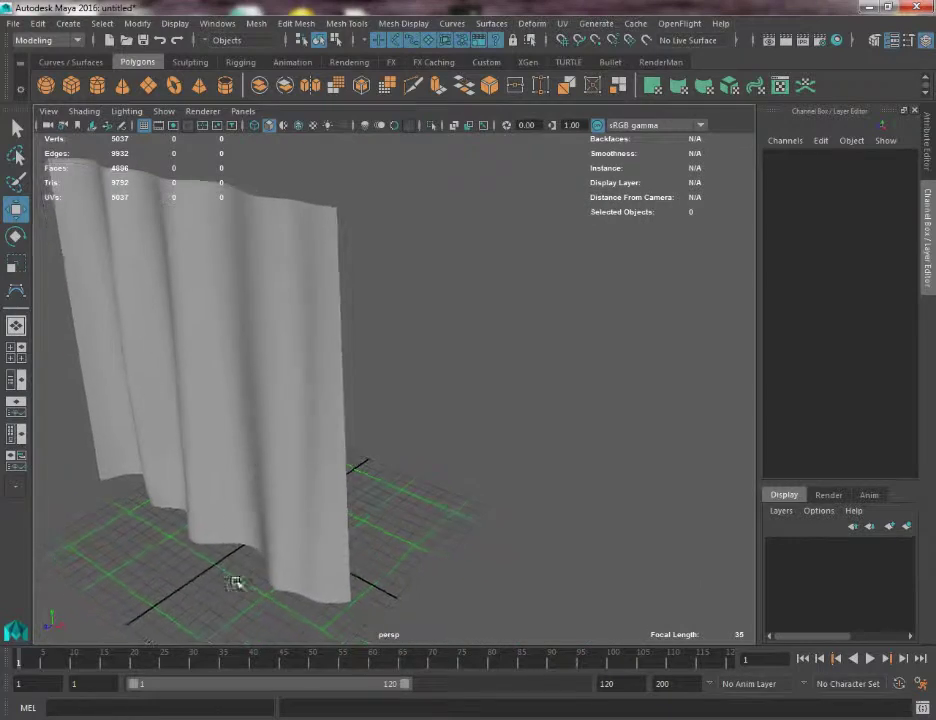
pyautogui.keyDown('alt'); pyautogui.moveTo(230, 426); pyautogui.dragTo(308, 427); pyautogui.keyUp('alt')
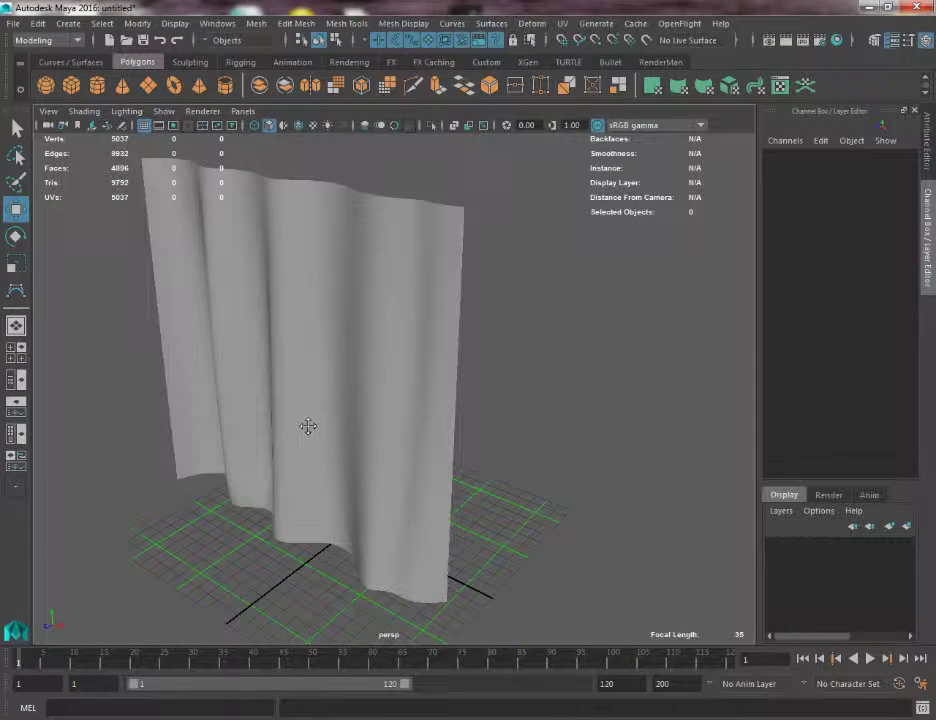
# Step: Select the smoothed curtain, examine its wireframe up close, and switch the smooth preview off
pyautogui.click(308, 427)
pyautogui.keyDown('alt'); pyautogui.moveTo(309, 428); pyautogui.dragTo(361, 466, button='right'); pyautogui.keyUp('alt')
pyautogui.keyDown('alt'); pyautogui.moveTo(361, 466); pyautogui.dragTo(361, 466); pyautogui.keyUp('alt')
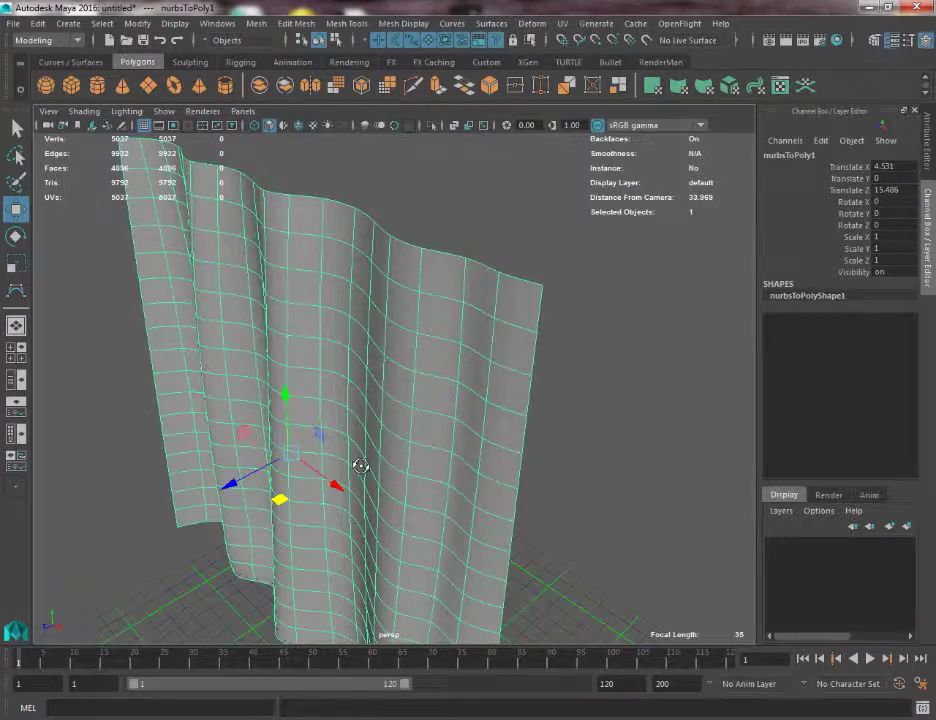
pyautogui.keyDown('alt'); pyautogui.moveTo(340, 457); pyautogui.dragTo(432, 487, button='middle'); pyautogui.keyUp('alt')
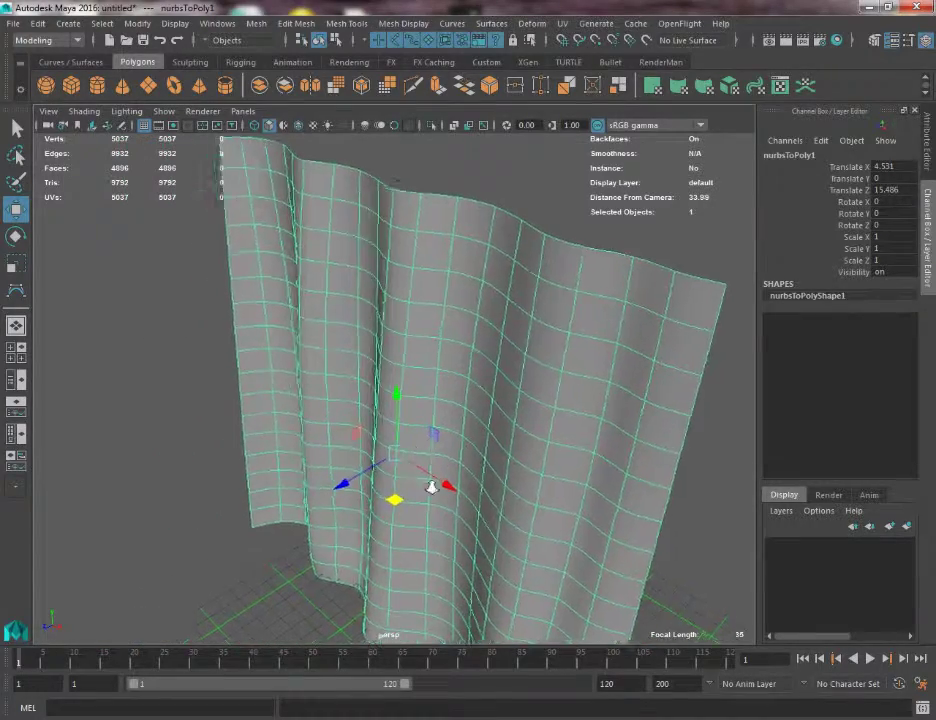
pyautogui.press('1')
# Step: Select vertical edge loops along the folds, shift them in the XZ plane to vary the pleats, and return to object mode
pyautogui.keyDown('alt'); pyautogui.moveTo(432, 487); pyautogui.dragTo(386, 418, button='right'); pyautogui.keyUp('alt')
pyautogui.keyDown('alt'); pyautogui.moveTo(386, 418); pyautogui.dragTo(437, 385); pyautogui.keyUp('alt')
pyautogui.keyDown('alt'); pyautogui.moveTo(437, 385); pyautogui.dragTo(389, 397, button='right'); pyautogui.keyUp('alt')
pyautogui.keyDown('alt'); pyautogui.moveTo(389, 397); pyautogui.dragTo(370, 389); pyautogui.keyUp('alt')
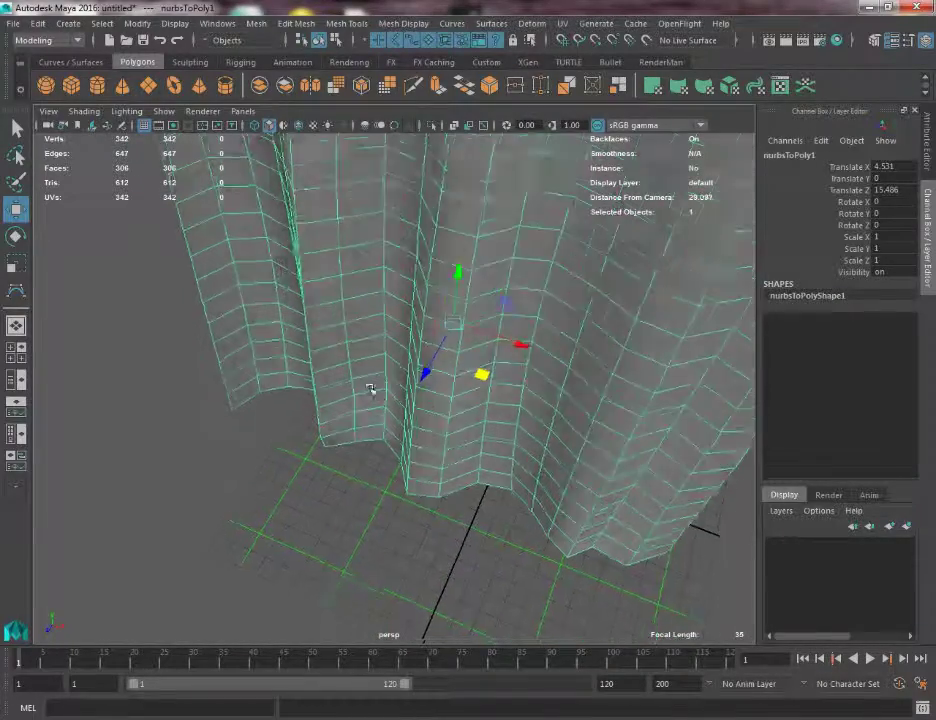
pyautogui.moveTo(341, 266); pyautogui.dragTo(338, 233, button='right')
pyautogui.click(339, 243)
pyautogui.doubleClick(340, 245)
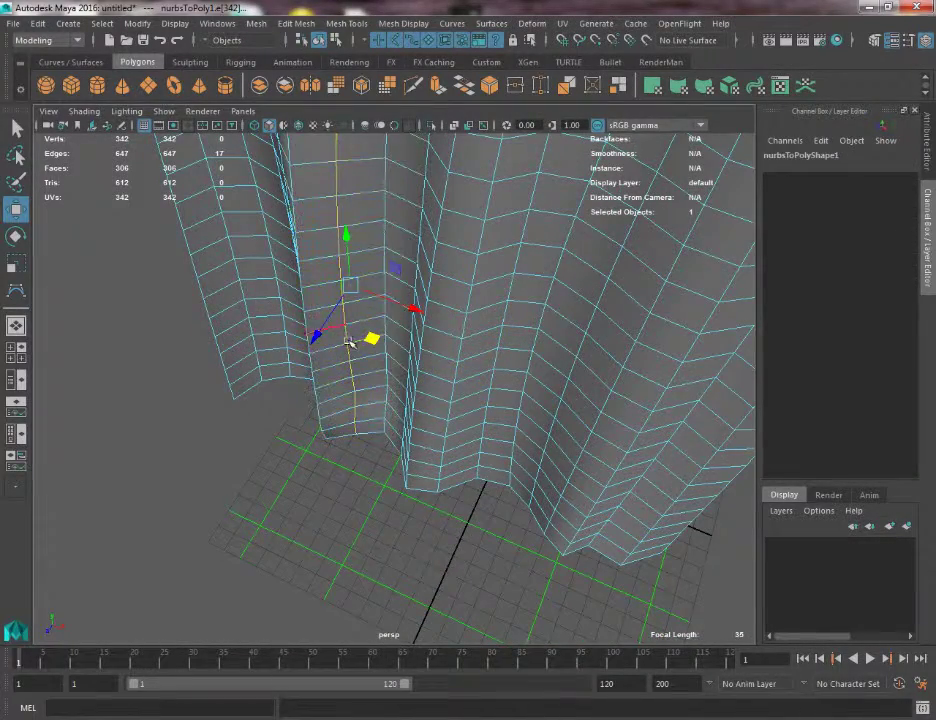
pyautogui.keyDown('alt'); pyautogui.moveTo(370, 352); pyautogui.dragTo(300, 391); pyautogui.keyUp('alt')
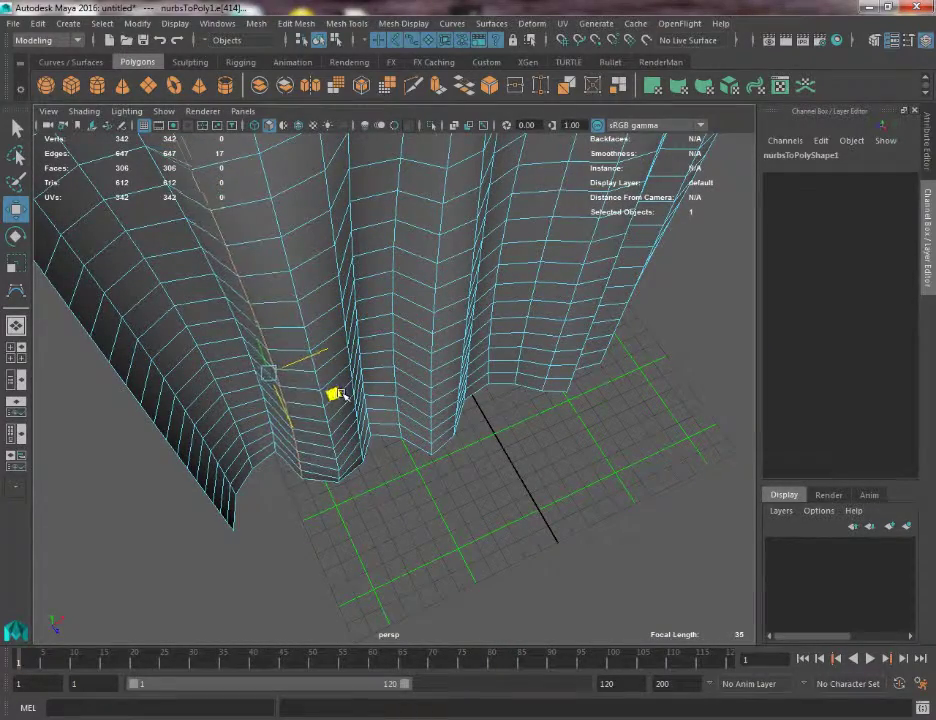
pyautogui.keyDown('alt'); pyautogui.moveTo(412, 355); pyautogui.dragTo(412, 276); pyautogui.keyUp('alt')
pyautogui.moveTo(412, 276); pyautogui.dragTo(486, 232, button='right')
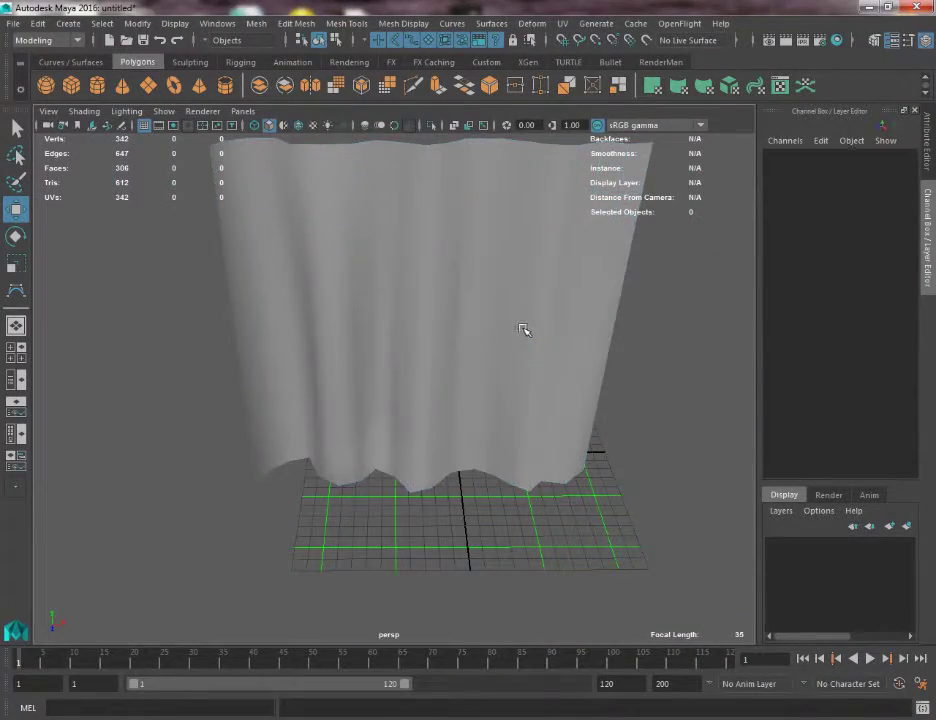
# Step: Show the curtain's UV layout in the UV Editor and select the components along its upper edge
pyautogui.click(524, 330)
pyautogui.moveTo(935, 141); pyautogui.dragTo(648, 69)
pyautogui.keyDown('alt'); pyautogui.moveTo(636, 338); pyautogui.dragTo(646, 304, button='middle'); pyautogui.keyUp('alt')
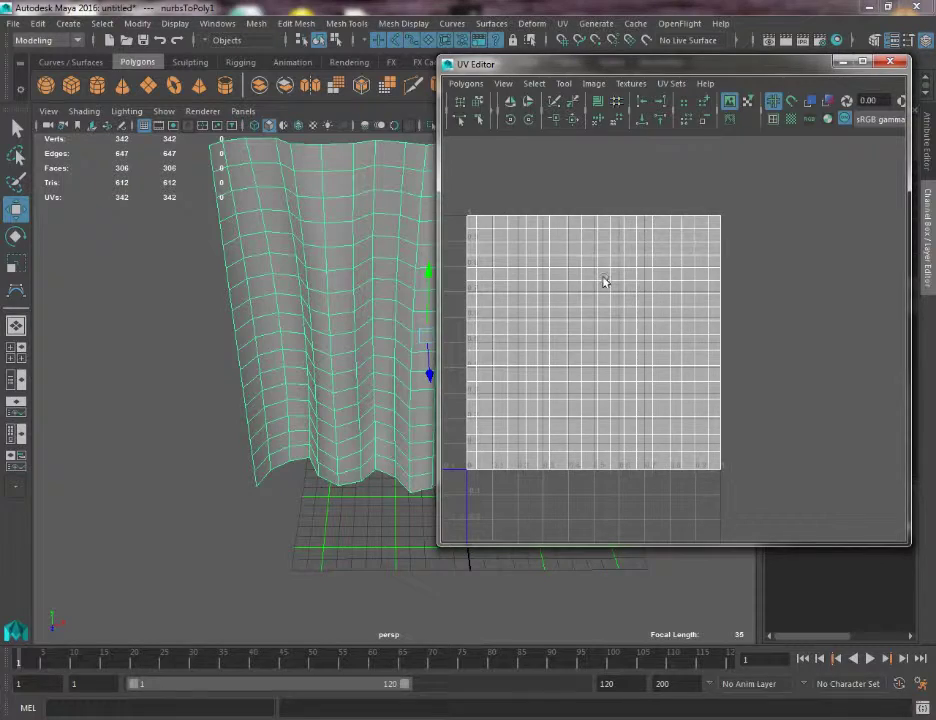
pyautogui.moveTo(606, 282); pyautogui.dragTo(539, 230, button='right')
pyautogui.moveTo(463, 211); pyautogui.dragTo(785, 228)
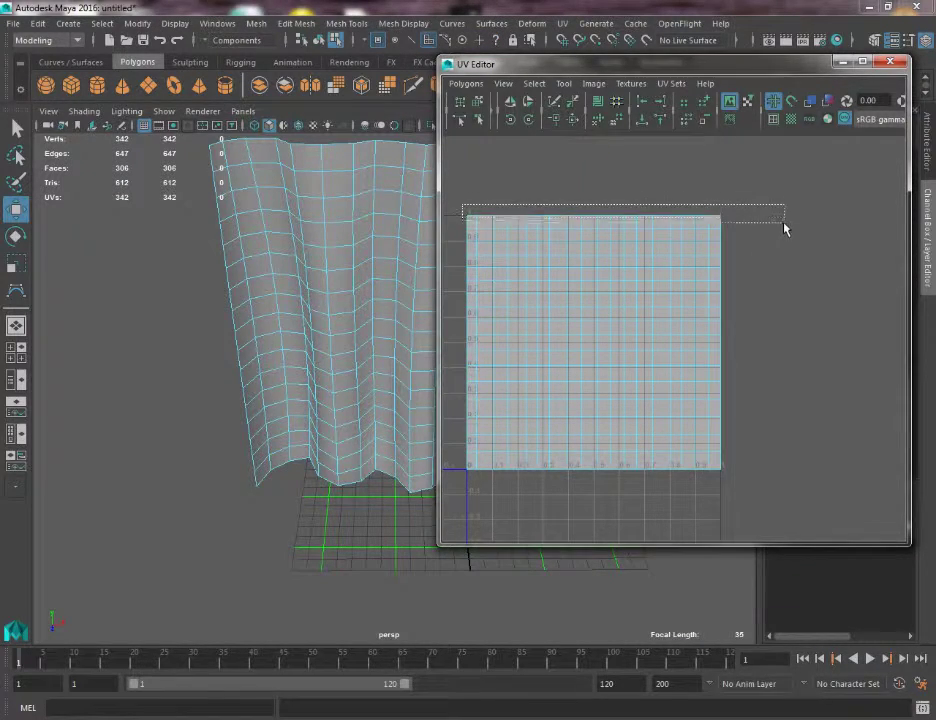
pyautogui.press('f')
# Step: Switch the UV layout to face selection, try the Rotate tool with all faces selected, and clear the selection
pyautogui.moveTo(520, 326); pyautogui.dragTo(533, 355, button='right')
pyautogui.press('e')
pyautogui.press('e')
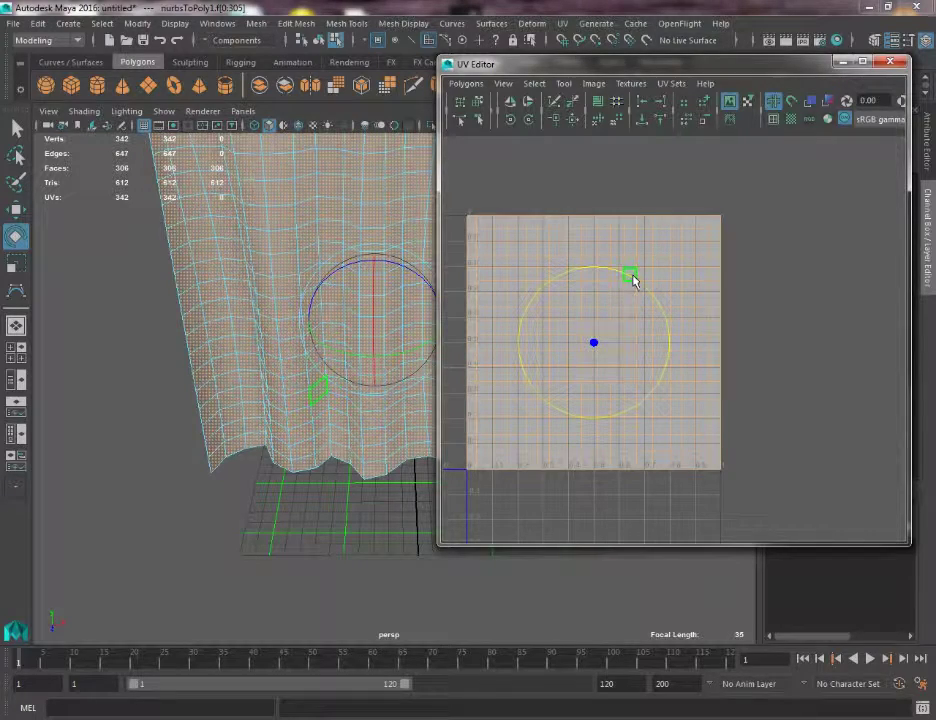
pyautogui.moveTo(632, 284); pyautogui.dragTo(538, 427)
pyautogui.click(789, 324)
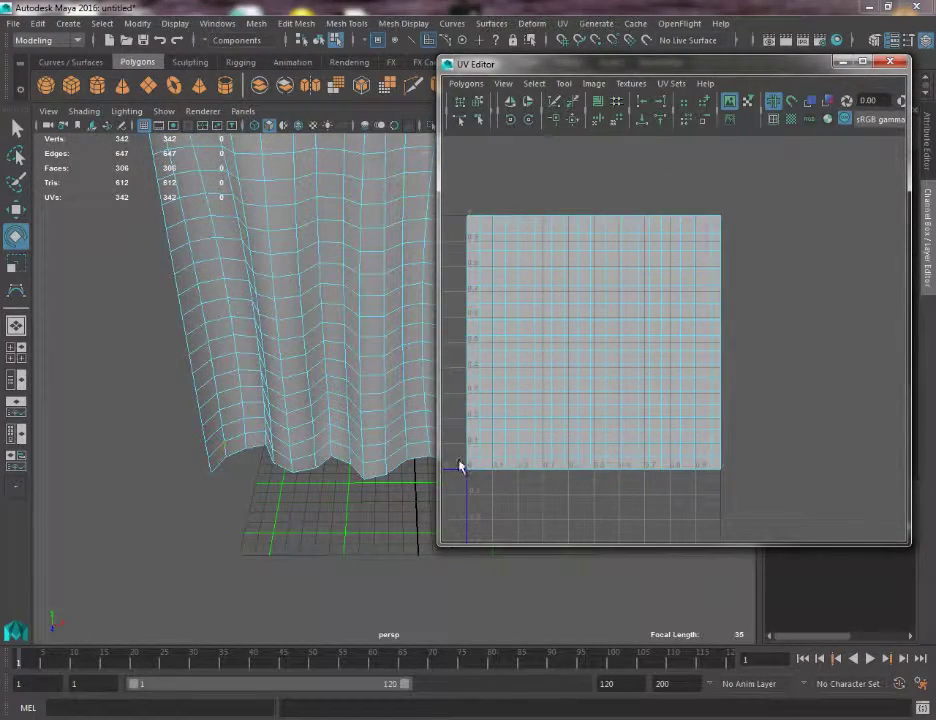
# Step: Select the lowest row of faces in the UV layout and grow the selection until it covers the whole curtain
pyautogui.moveTo(459, 467); pyautogui.dragTo(836, 530)
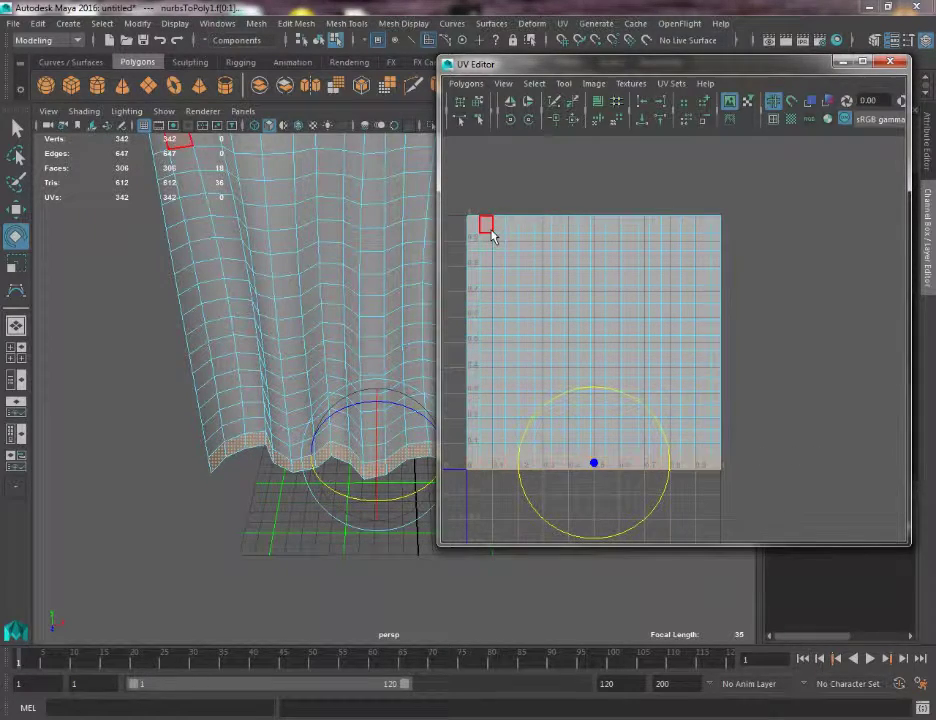
pyautogui.hotkey('shift', '.')
pyautogui.hotkey('shift', '.')
pyautogui.hotkey('shift', '.')
pyautogui.hotkey('shift', '.')
pyautogui.hotkey('shift', '.')
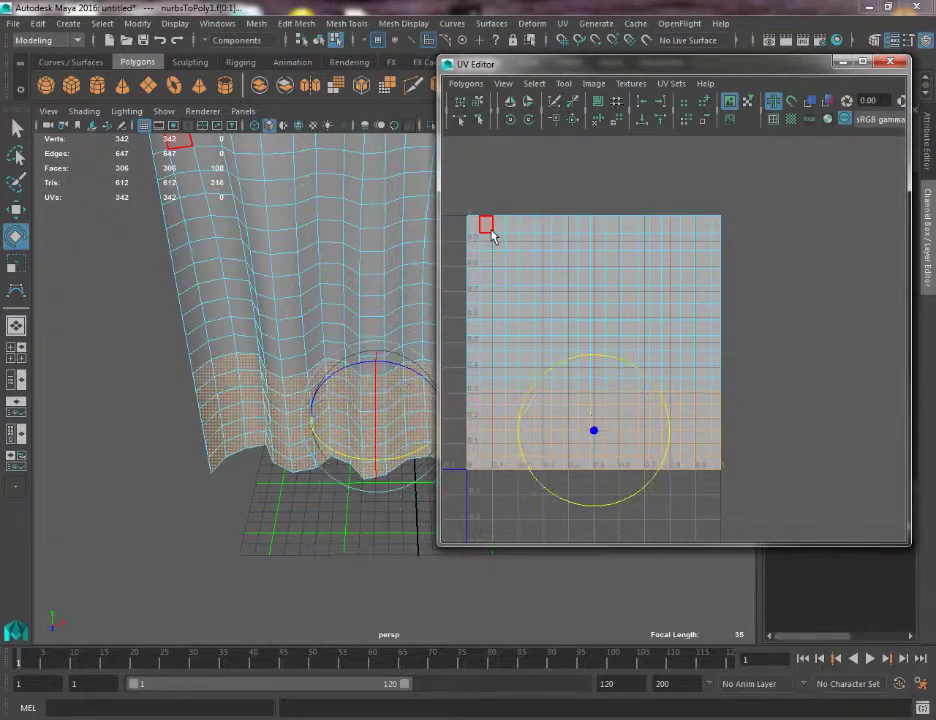
pyautogui.hotkey('shift', '.')
pyautogui.hotkey('shift', '.')
pyautogui.hotkey('shift', '.')
pyautogui.hotkey('shift', '.')
pyautogui.hotkey('shift', '.')
pyautogui.hotkey('shift', '.')
pyautogui.hotkey('shift', '.')
pyautogui.hotkey('shift', '.')
pyautogui.hotkey('shift', '.')
pyautogui.hotkey('shift', '.')
pyautogui.hotkey('shift', '.')
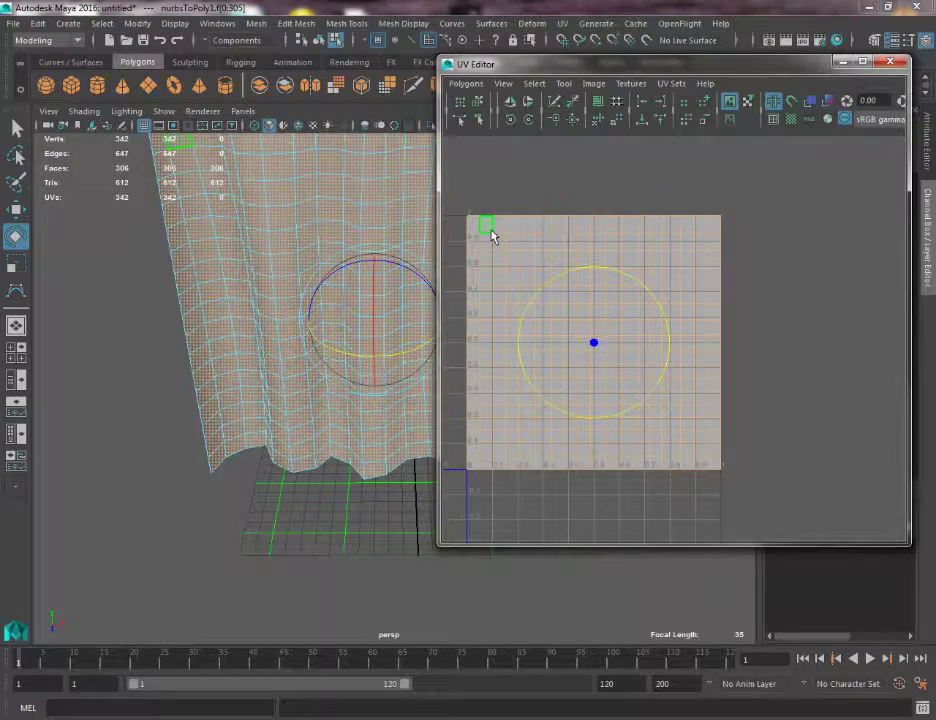
# Step: Clear the face selection and select all of the curtain's UV points in the UV layout
pyautogui.press('q')
pyautogui.click(476, 176)
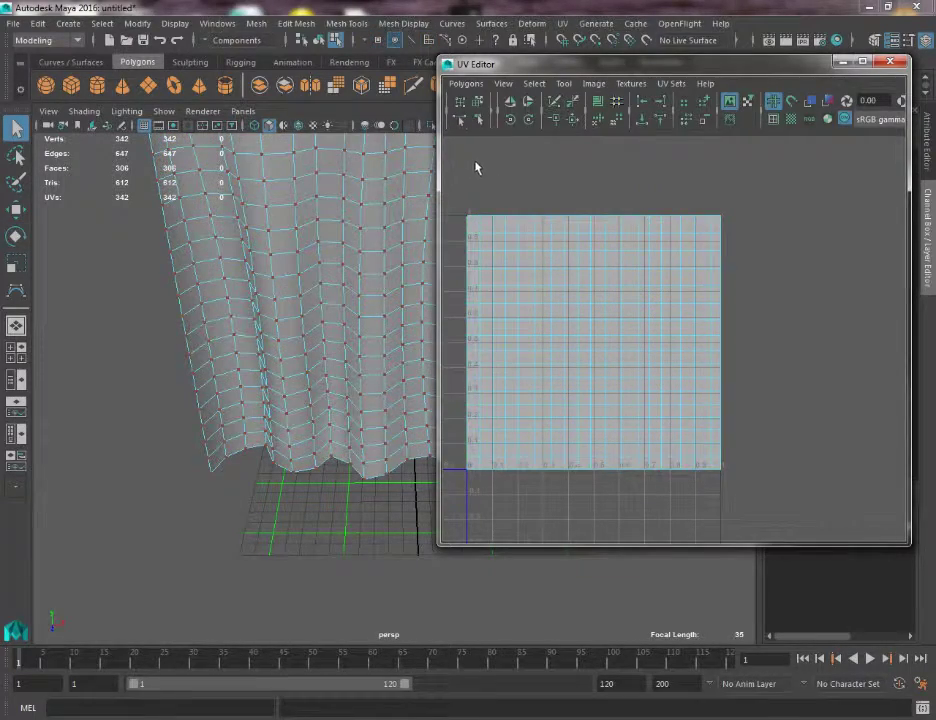
pyautogui.moveTo(537, 74); pyautogui.dragTo(564, 68)
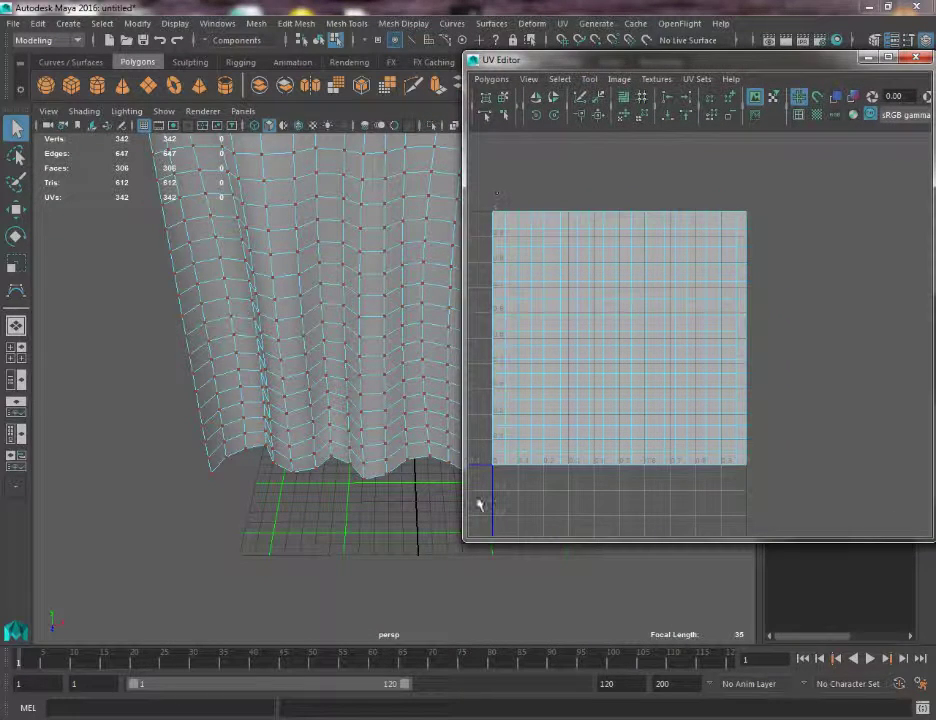
pyautogui.click(505, 229)
pyautogui.moveTo(491, 190); pyautogui.dragTo(768, 478)
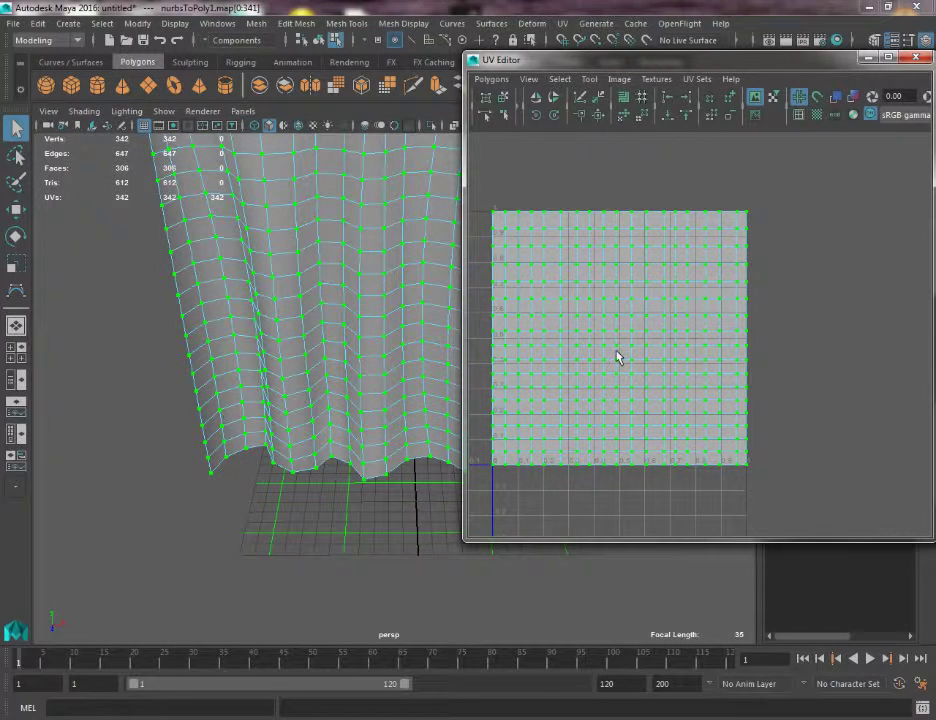
pyautogui.keyDown('alt'); pyautogui.moveTo(617, 357); pyautogui.dragTo(646, 354, button='middle'); pyautogui.keyUp('alt')
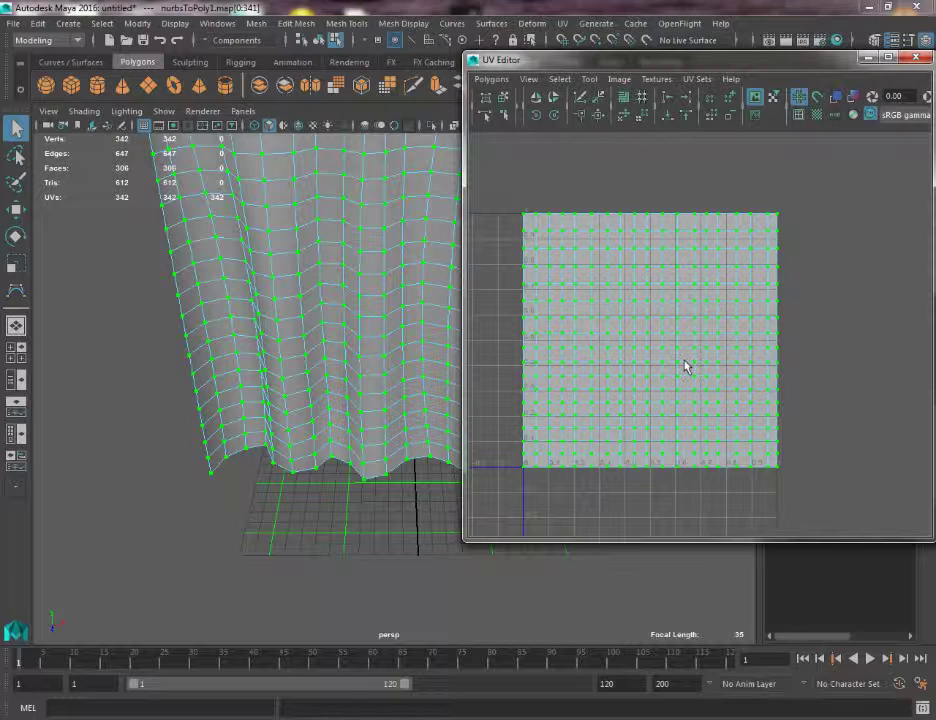
# Step: Put the UV Editor away, return the curtain to object mode, and select it while checking its folds from several angles
pyautogui.moveTo(831, 66); pyautogui.dragTo(623, 82)
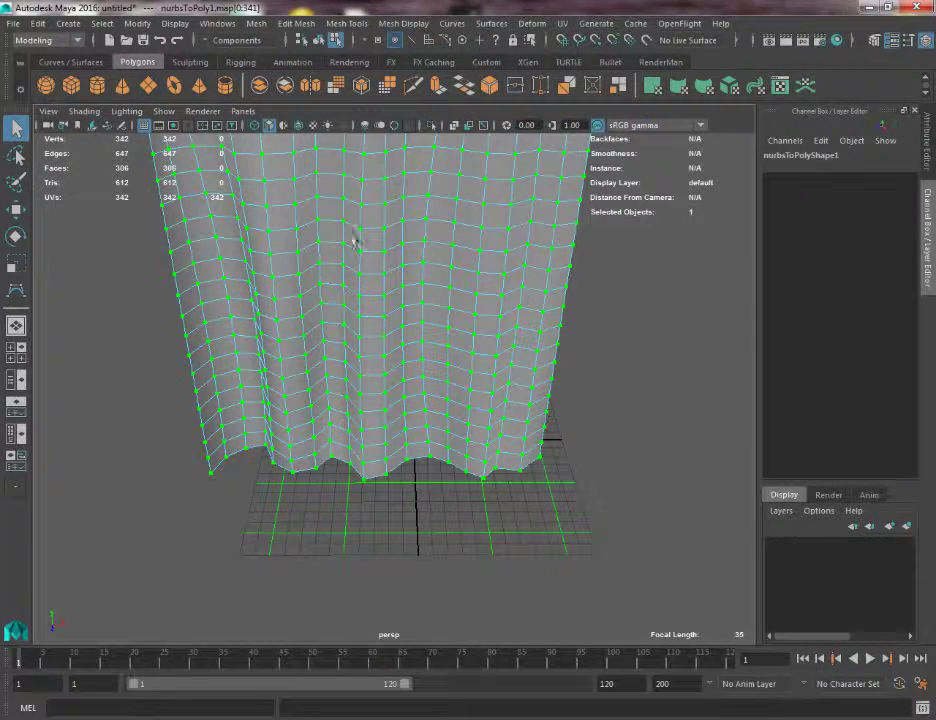
pyautogui.keyDown('alt'); pyautogui.moveTo(355, 236); pyautogui.dragTo(349, 317); pyautogui.keyUp('alt')
pyautogui.moveTo(350, 315); pyautogui.dragTo(410, 292, button='right')
pyautogui.keyDown('alt'); pyautogui.moveTo(352, 379); pyautogui.dragTo(303, 343); pyautogui.keyUp('alt')
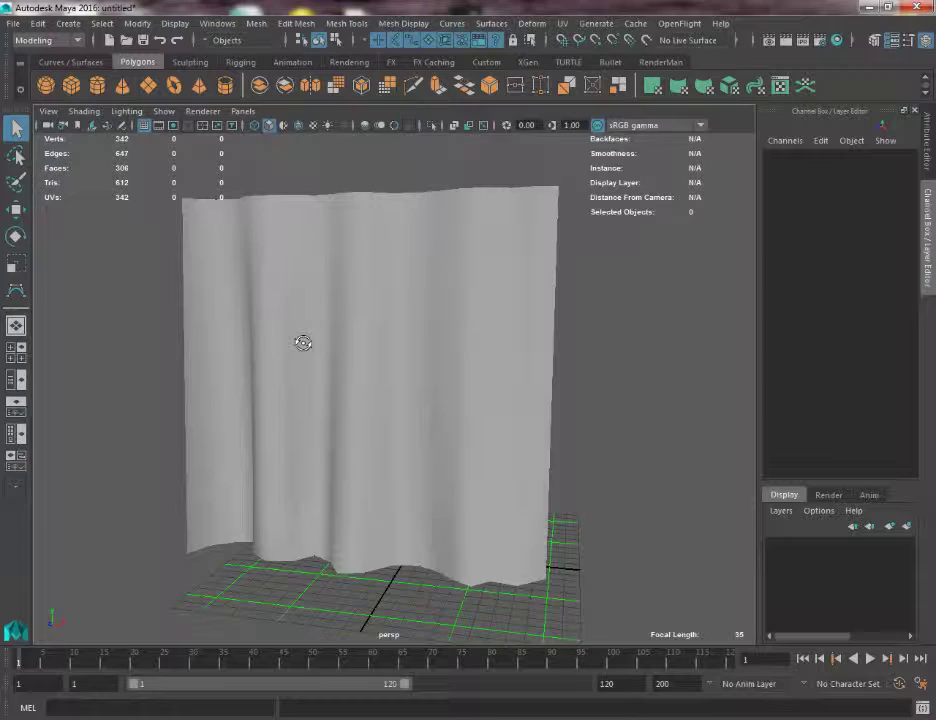
pyautogui.keyDown('alt'); pyautogui.moveTo(366, 347); pyautogui.dragTo(303, 372); pyautogui.keyUp('alt')
pyautogui.click(303, 372)
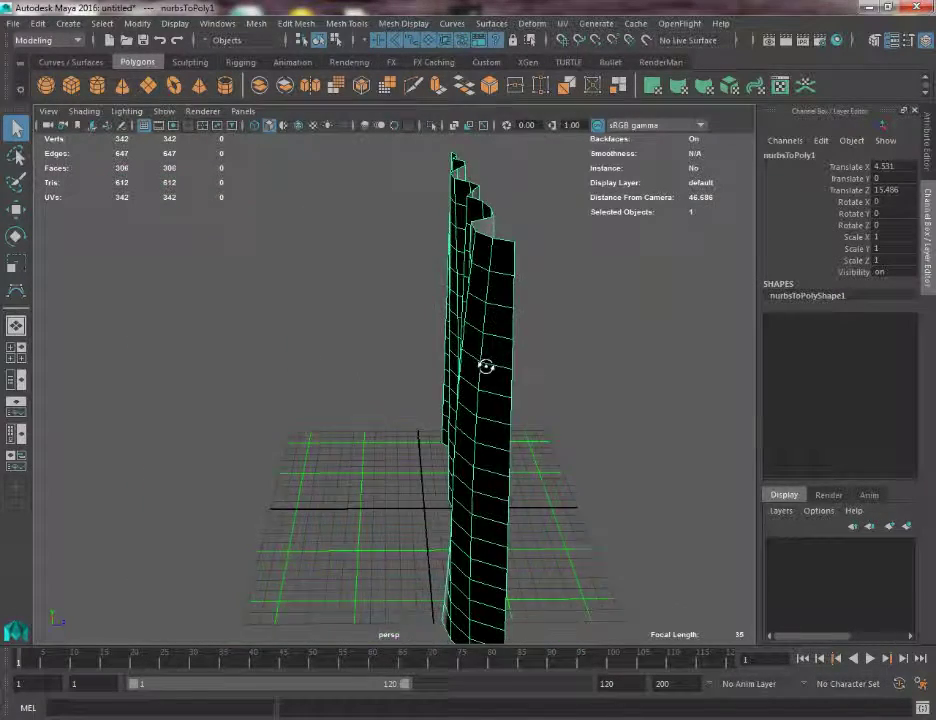